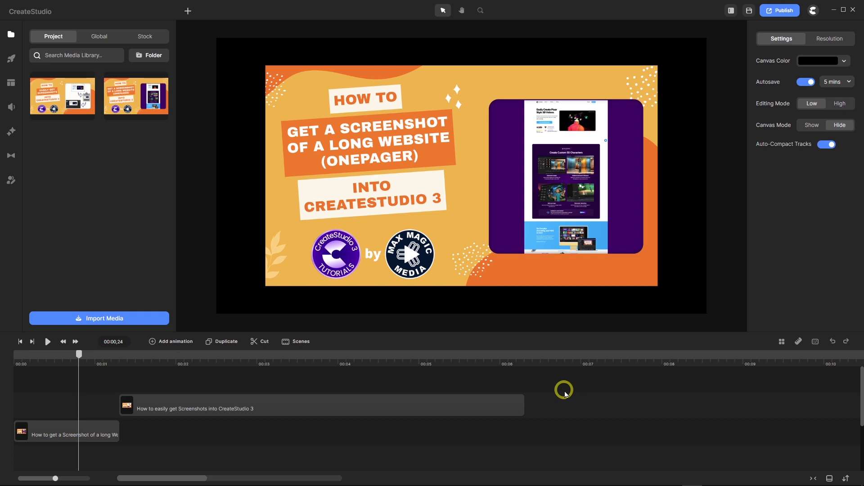
# Watch part of the Website Showcase Tut 1 video in the media player and preview the CreateStudio timeline at 00:02,02.
pyautogui.moveTo(604, 485)
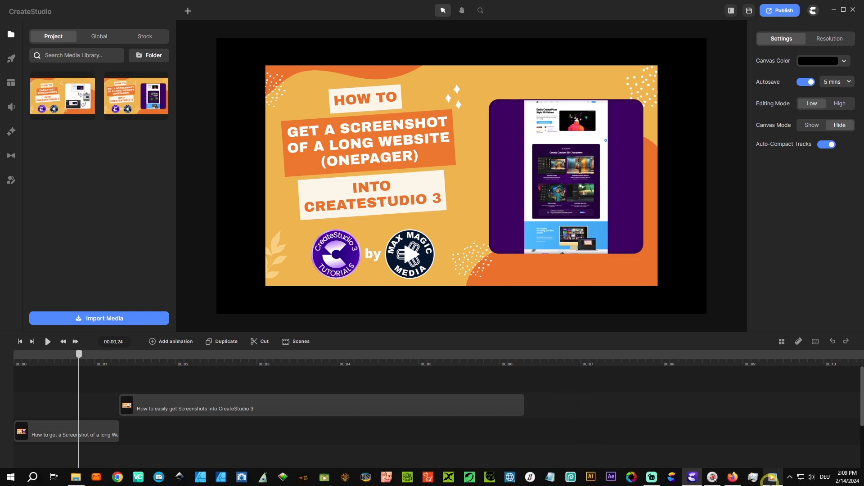
pyautogui.click(773, 478)
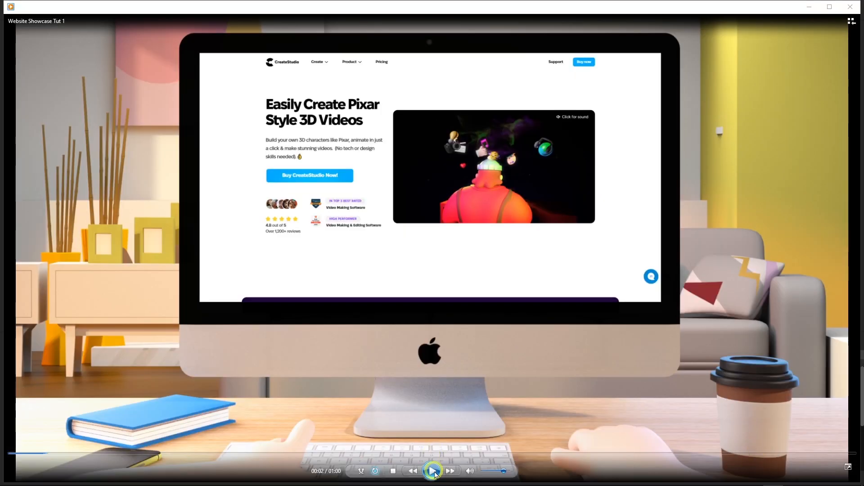
pyautogui.click(434, 472)
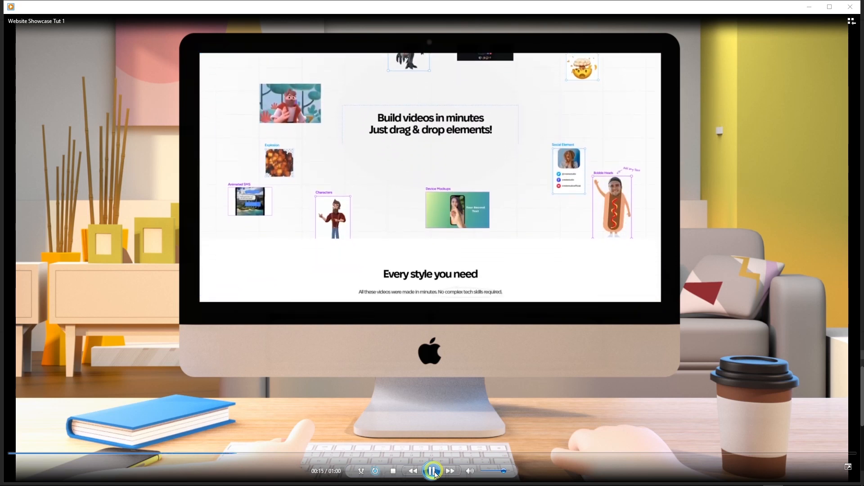
pyautogui.click(433, 471)
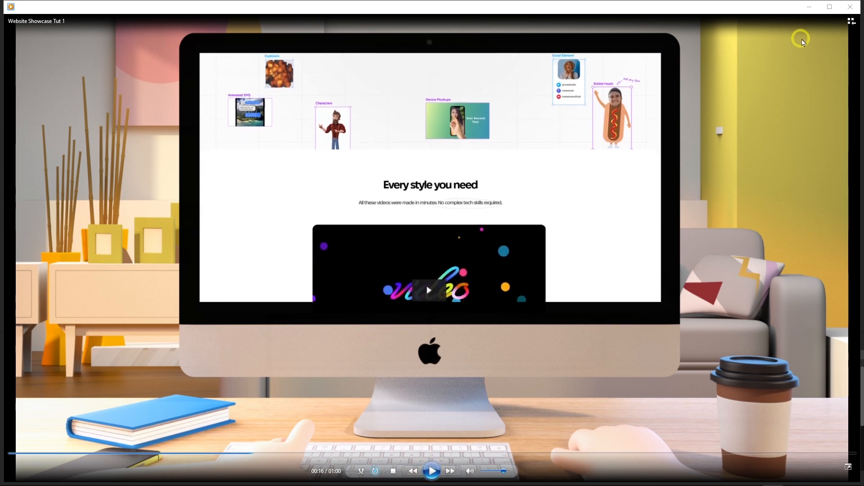
pyautogui.click(811, 7)
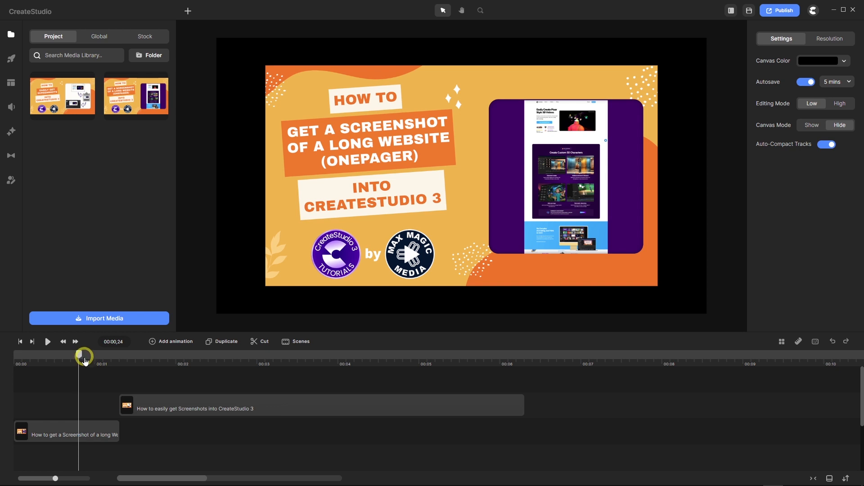
pyautogui.moveTo(81, 358); pyautogui.dragTo(183, 361)
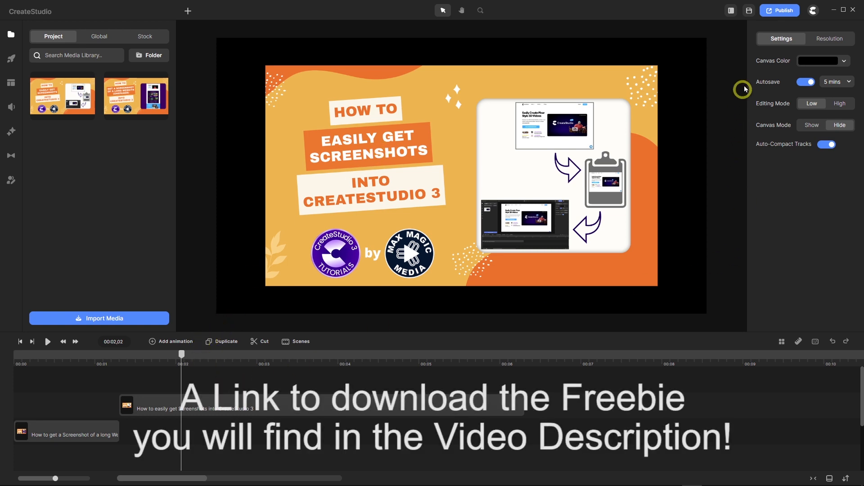
# Start a new empty project, leaving the current one without saving.
pyautogui.click(813, 10)
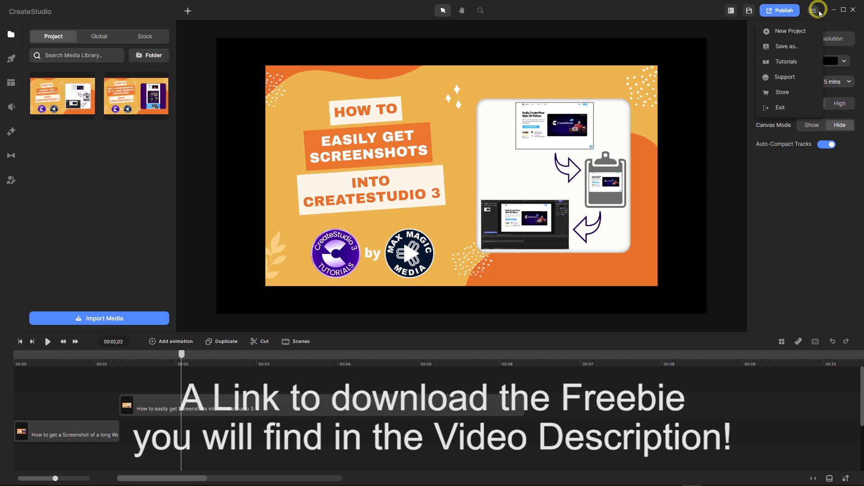
pyautogui.click(803, 31)
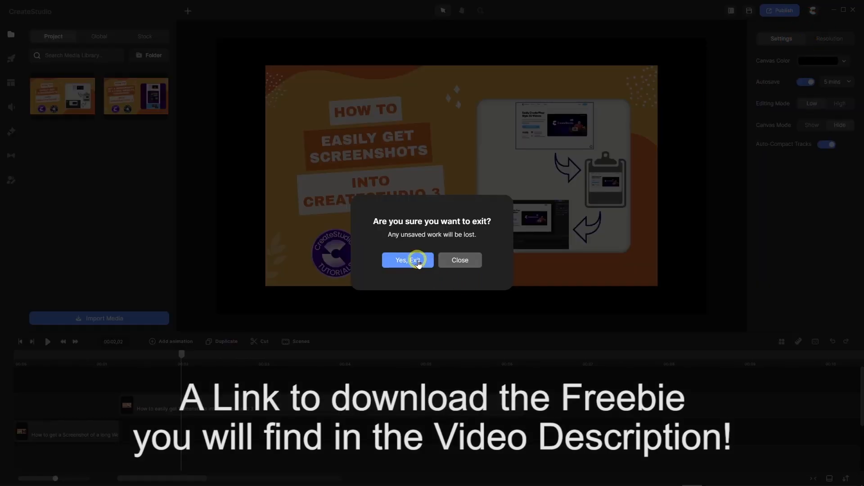
pyautogui.click(417, 261)
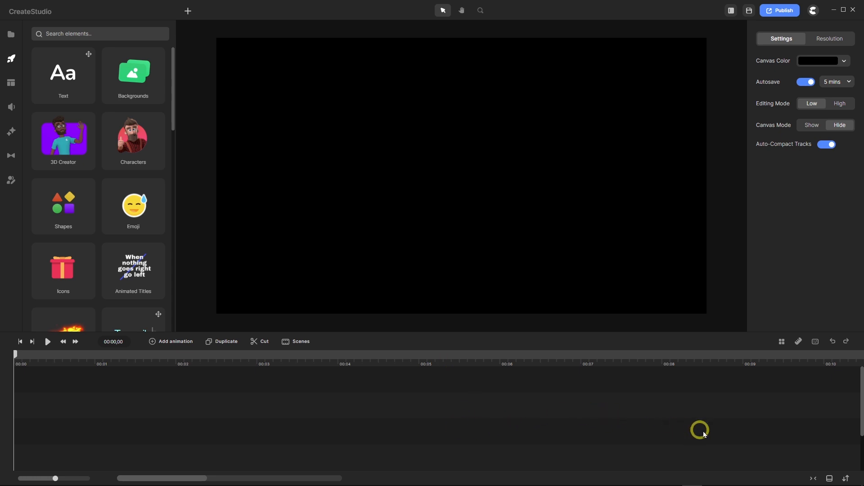
# Switch to Firefox with the createstudio.com home page open.
pyautogui.moveTo(714, 482)
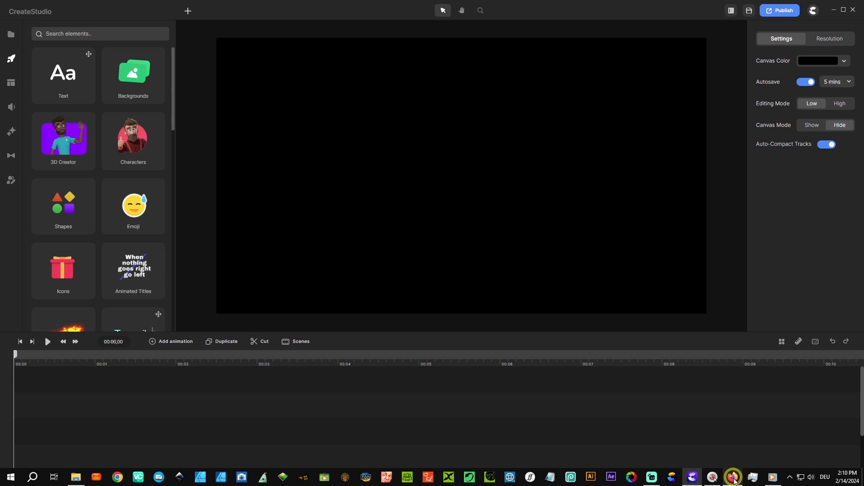
pyautogui.click(734, 478)
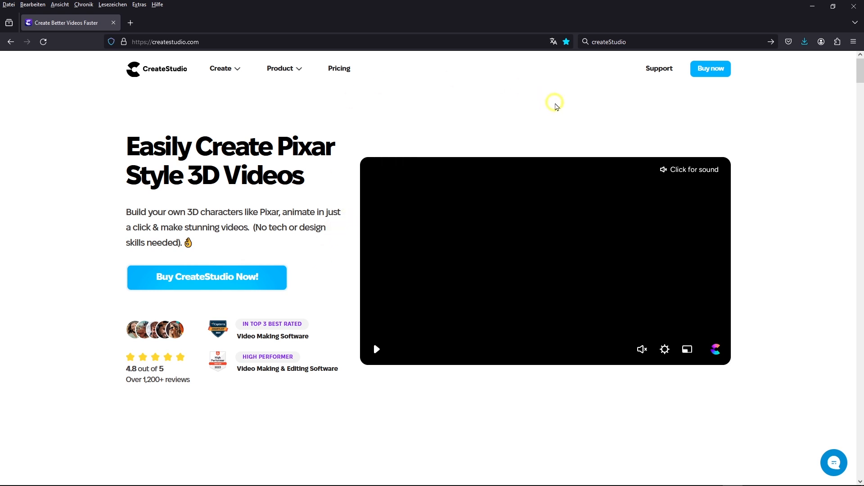
pyautogui.rightClick(556, 106)
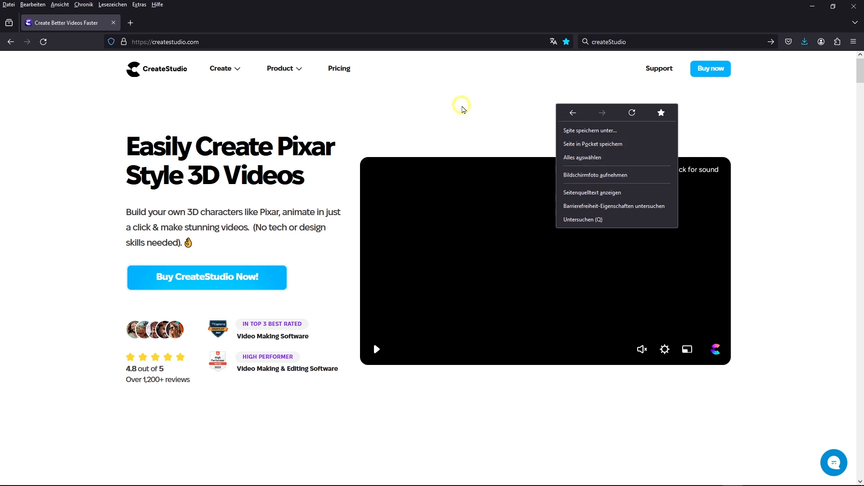
pyautogui.click(464, 109)
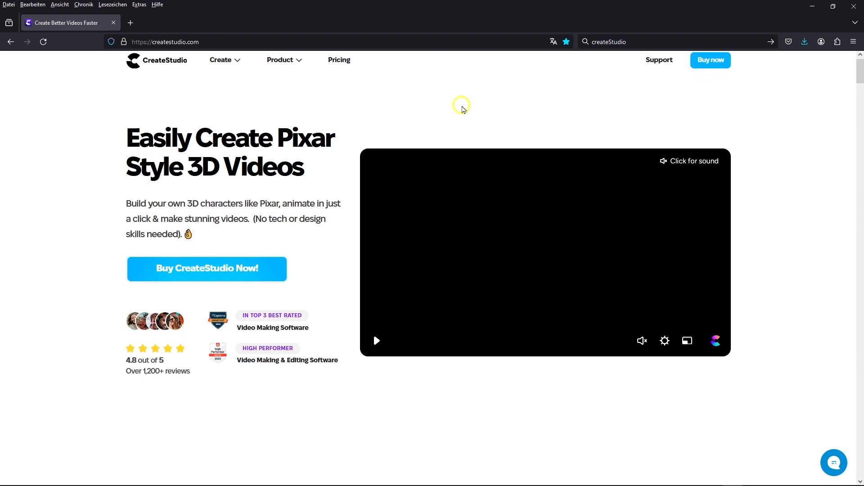
# Look through the whole createstudio.com home page down to the footer and return to its beginning.
pyautogui.scroll(-10, 464, 109)
pyautogui.scroll(-10, 462, 106)
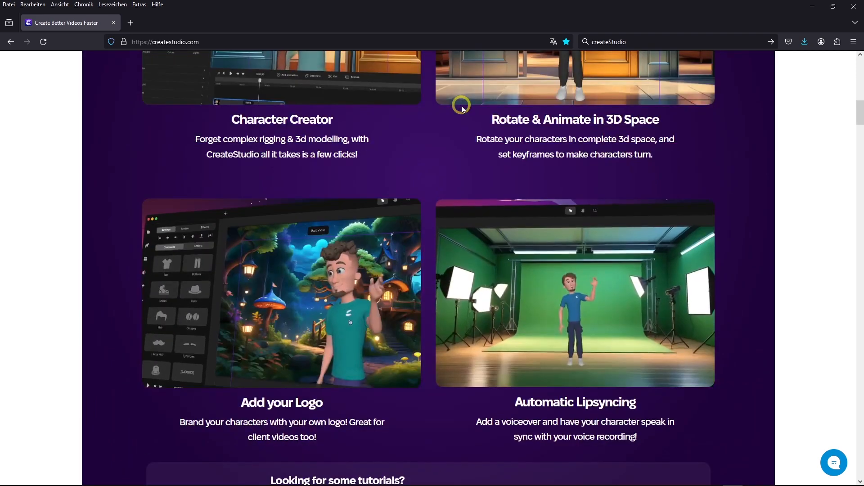
pyautogui.scroll(-10, 461, 105)
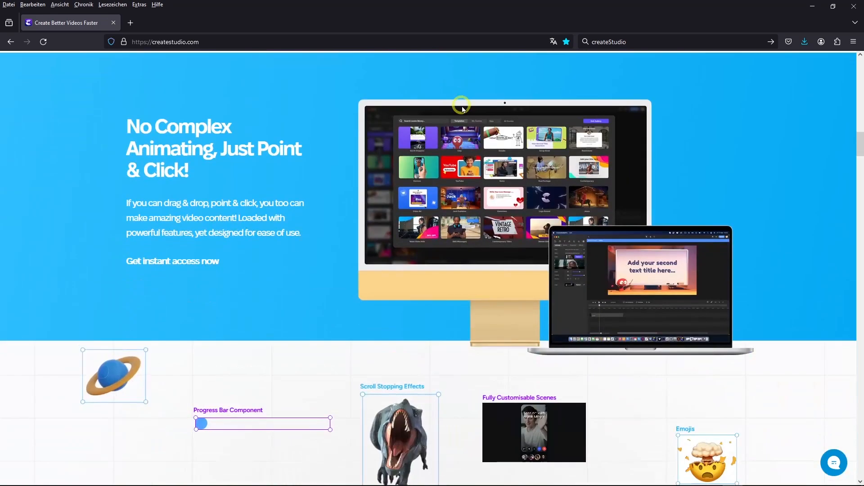
pyautogui.scroll(-10, 462, 106)
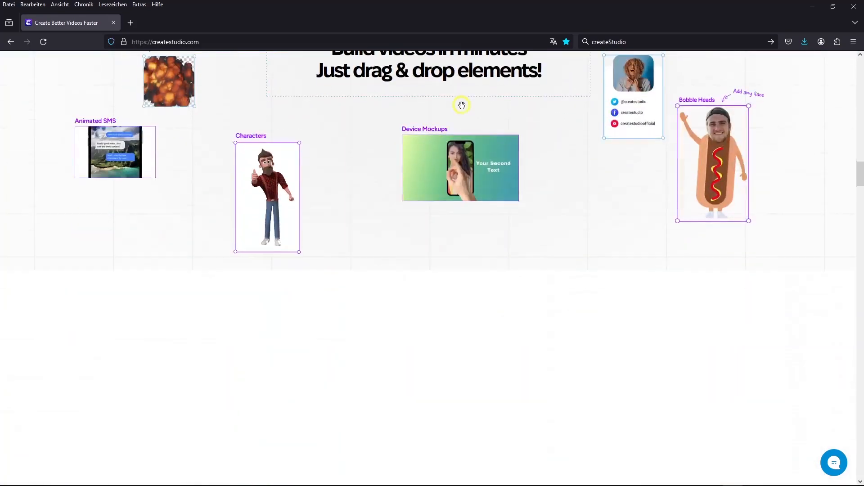
pyautogui.scroll(-10, 463, 108)
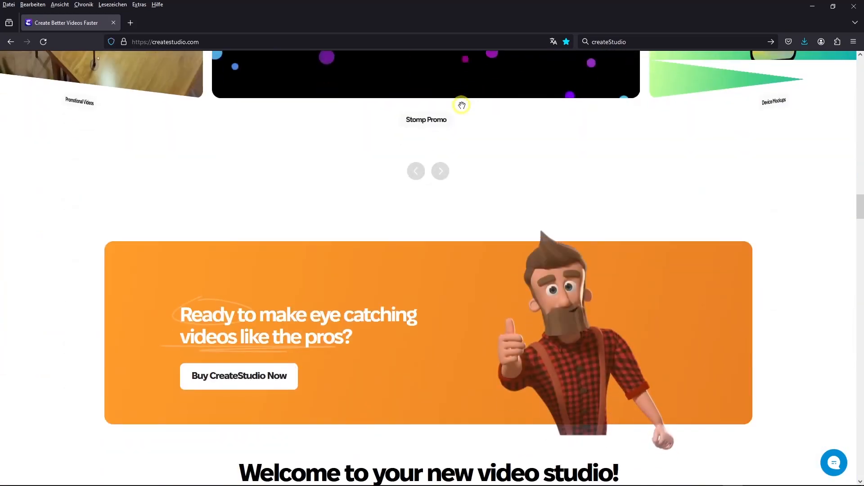
pyautogui.scroll(-10, 463, 108)
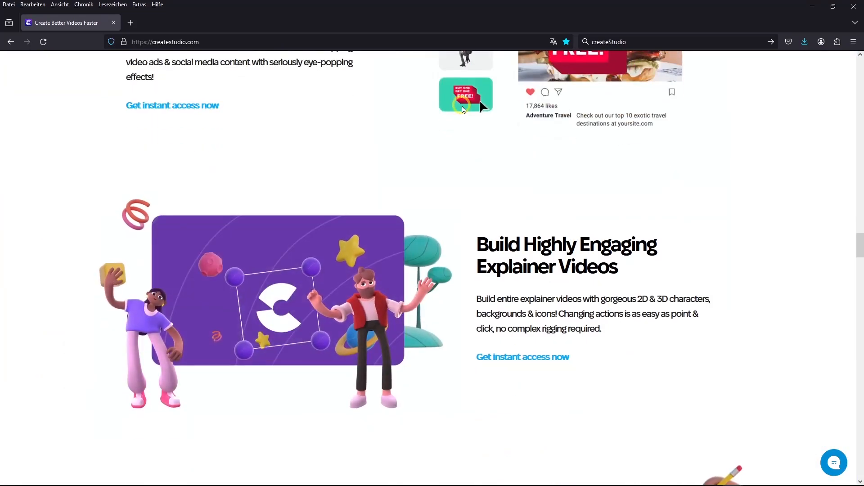
pyautogui.scroll(-10, 463, 108)
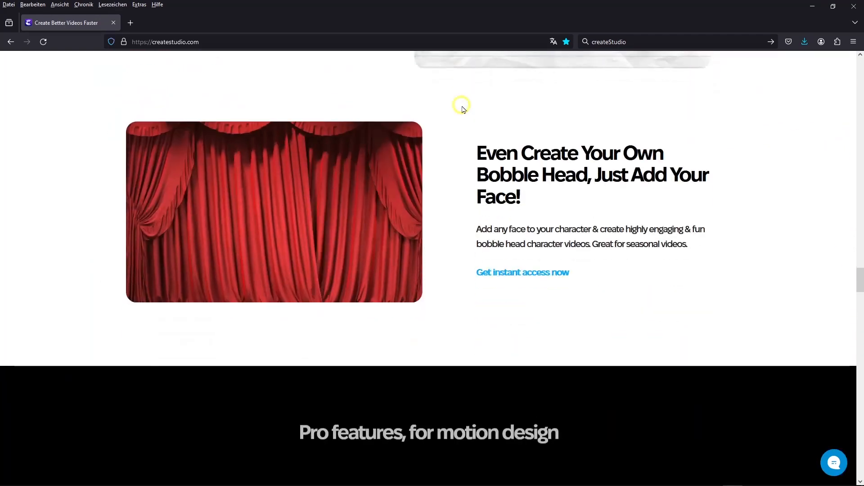
pyautogui.scroll(-10, 463, 108)
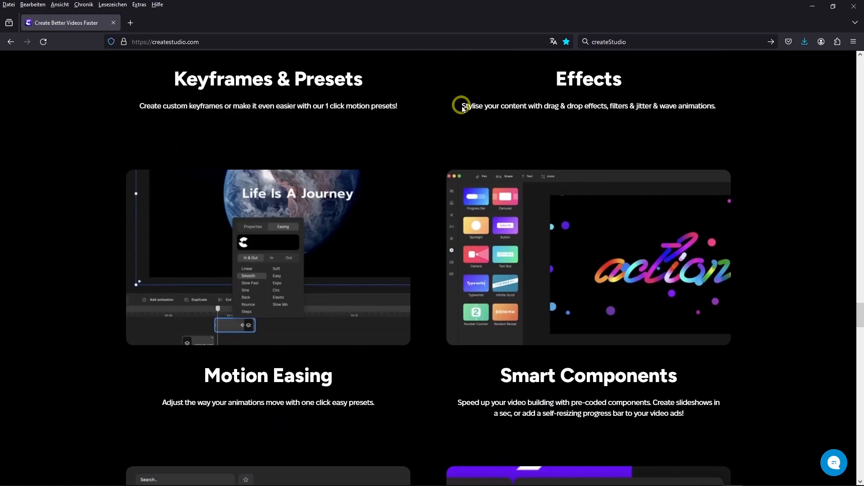
pyautogui.scroll(-10, 463, 108)
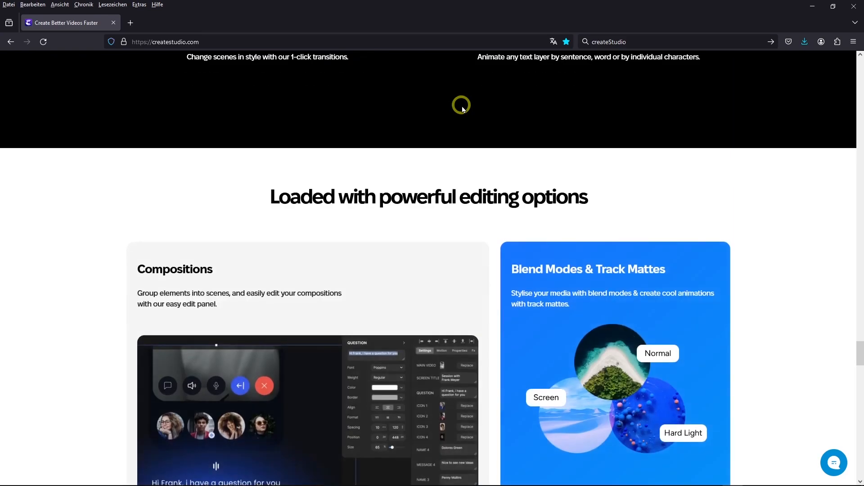
pyautogui.scroll(-10, 463, 108)
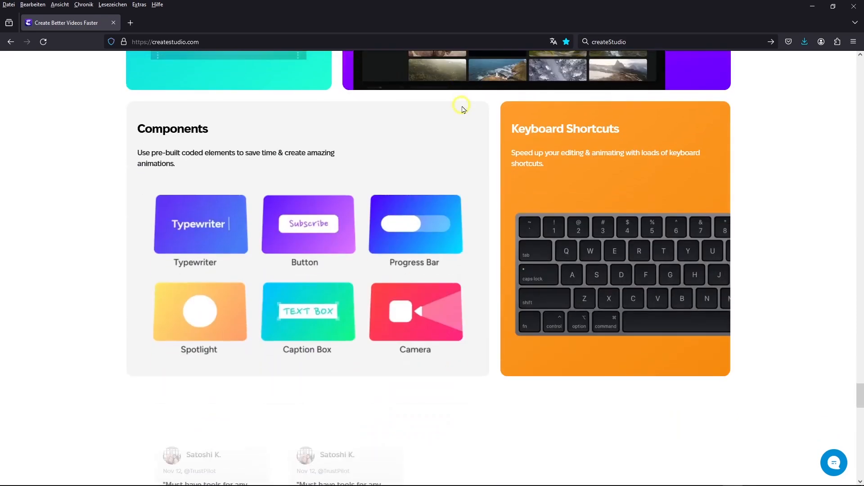
pyautogui.scroll(-10, 462, 108)
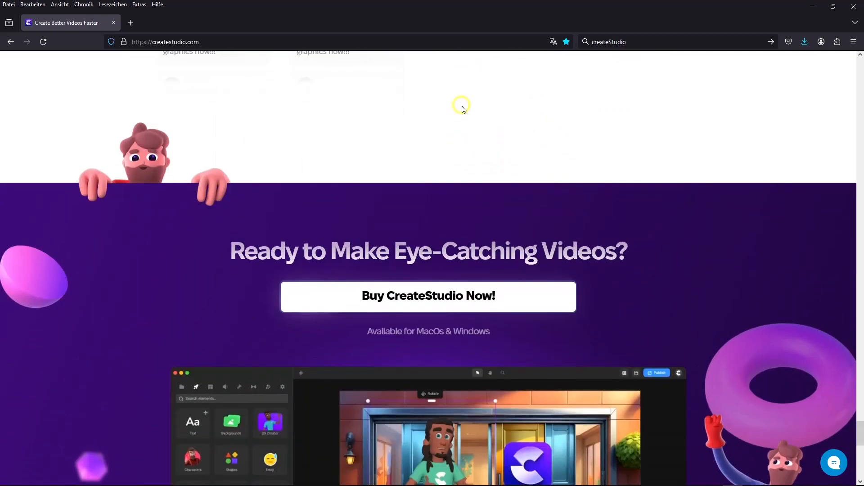
pyautogui.scroll(-3, 463, 108)
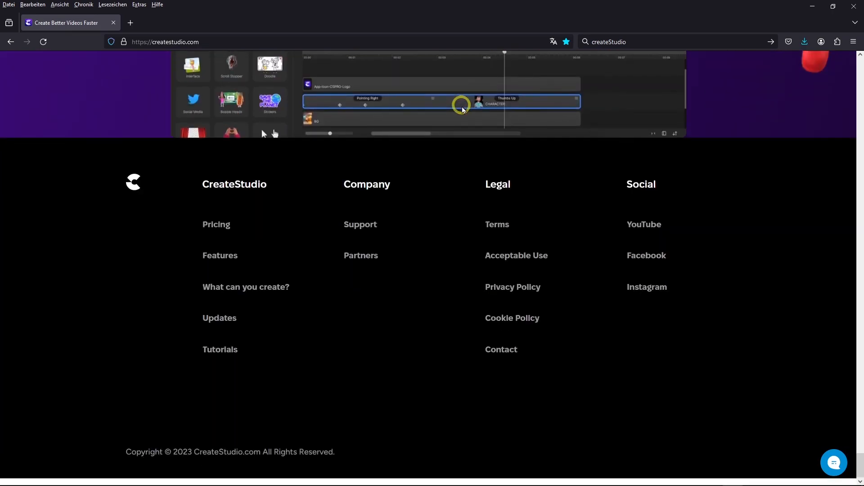
pyautogui.moveTo(860, 466); pyautogui.dragTo(859, 36)
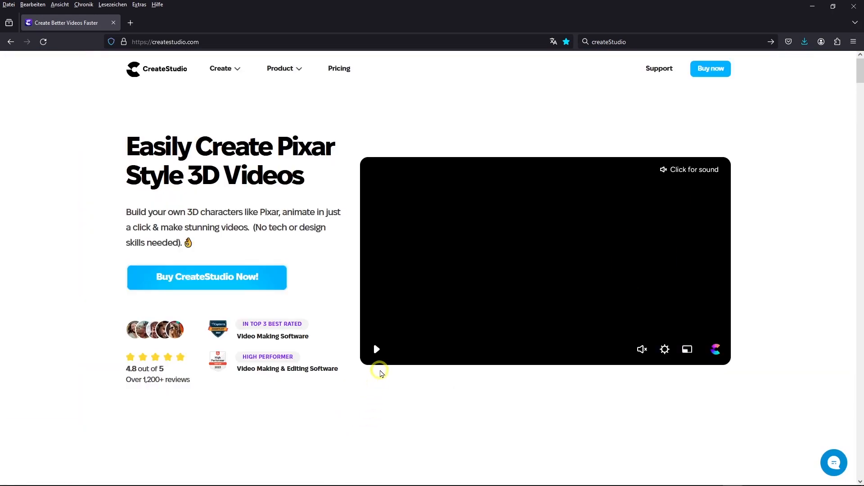
# Start the home page's header video playing, then capture the entire page as a Firefox screenshot and download it.
pyautogui.click(376, 349)
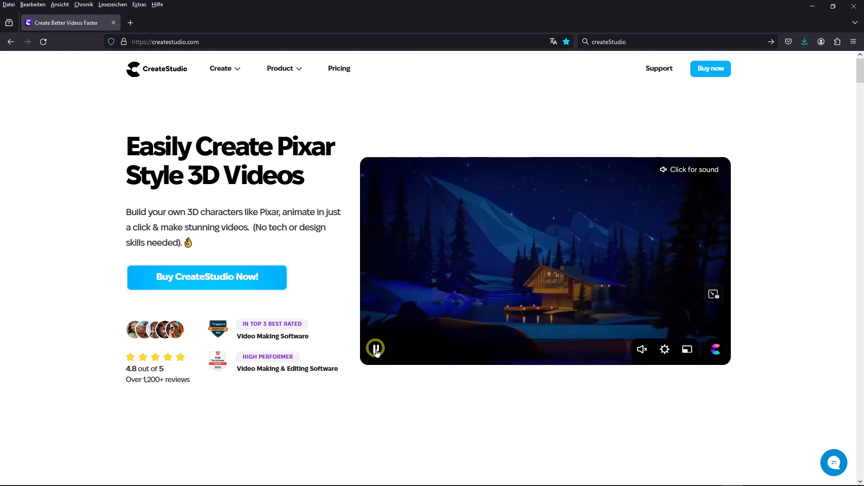
pyautogui.rightClick(547, 116)
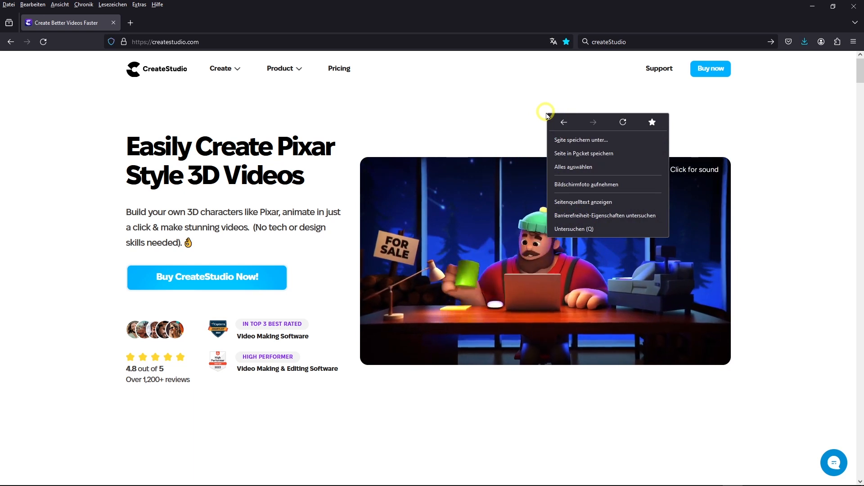
pyautogui.click(604, 186)
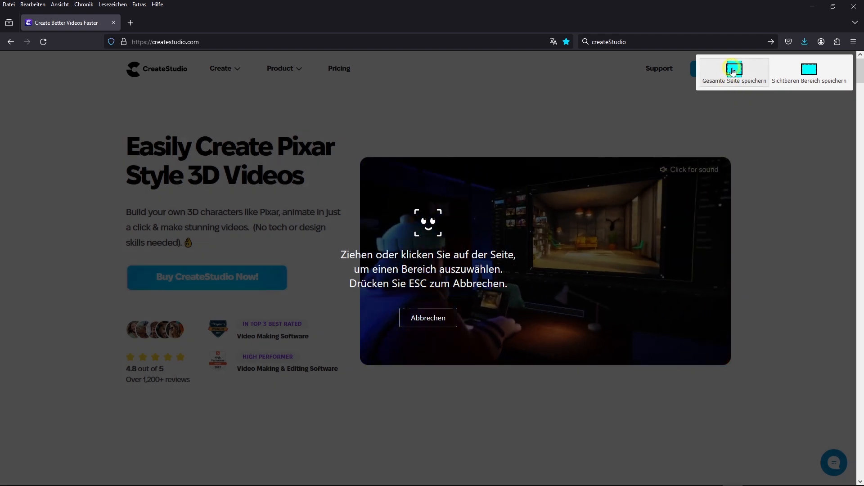
pyautogui.click(733, 71)
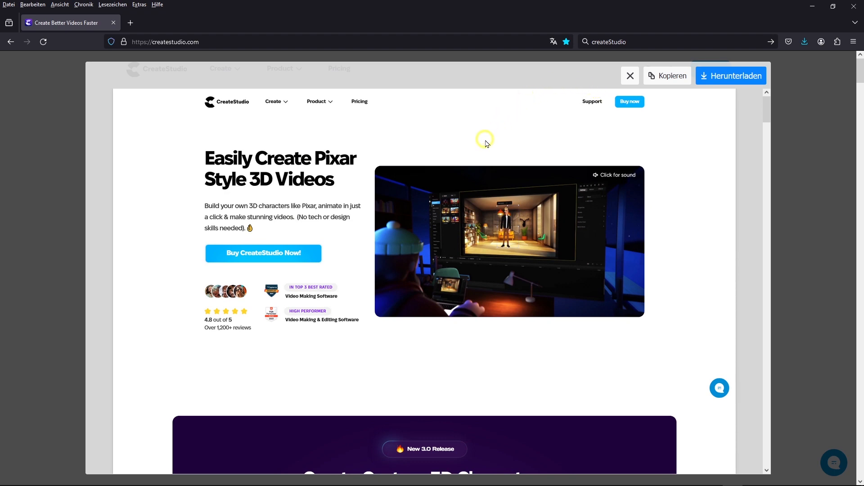
pyautogui.scroll(-5, 513, 170)
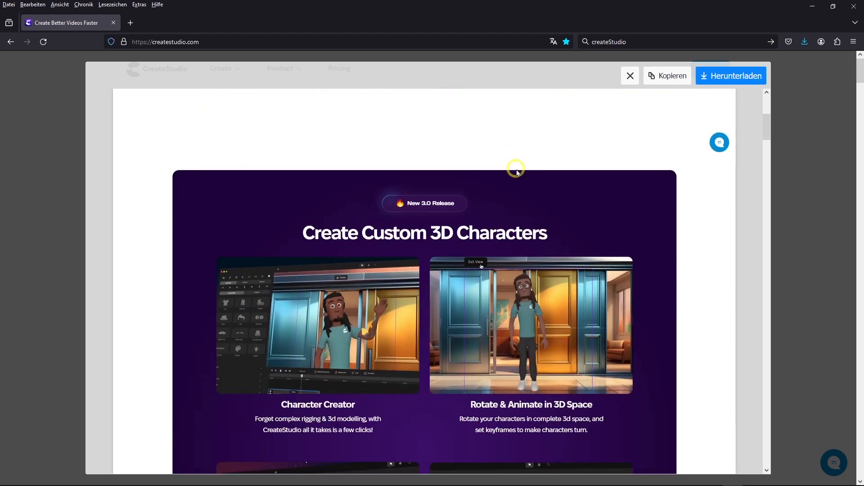
pyautogui.scroll(5, 517, 173)
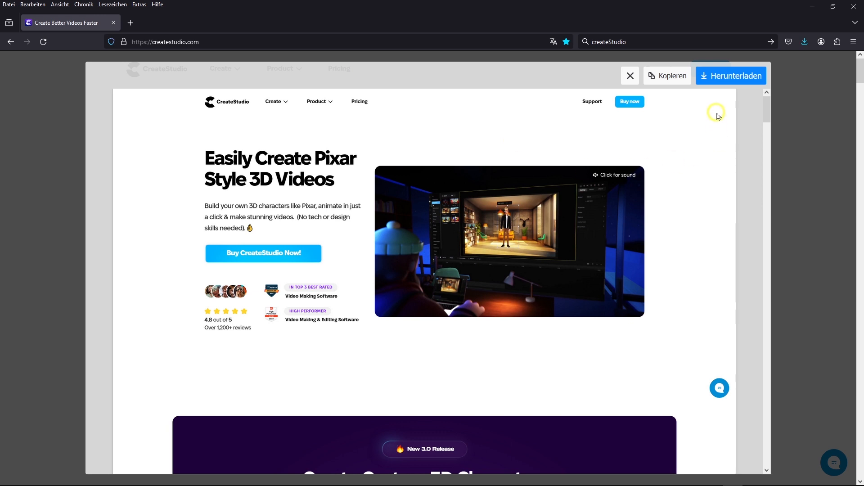
pyautogui.click(737, 75)
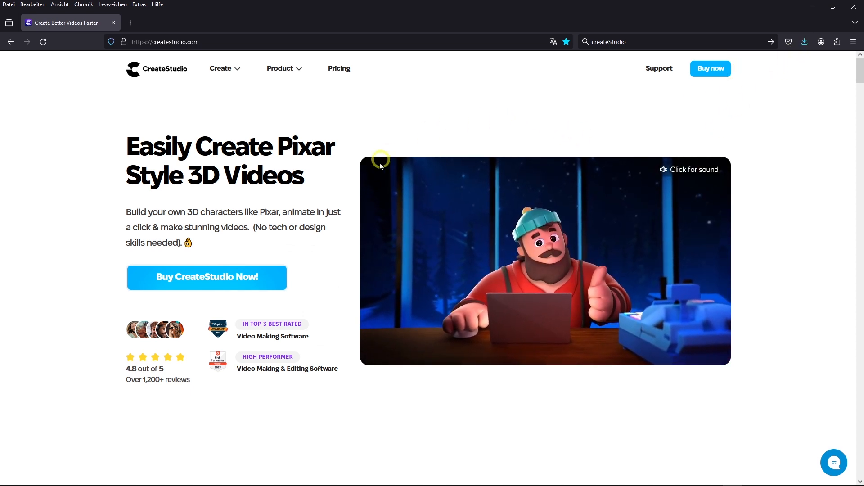
# Switch to File Explorer and show the contents of the Downloads folder.
pyautogui.moveTo(47, 483)
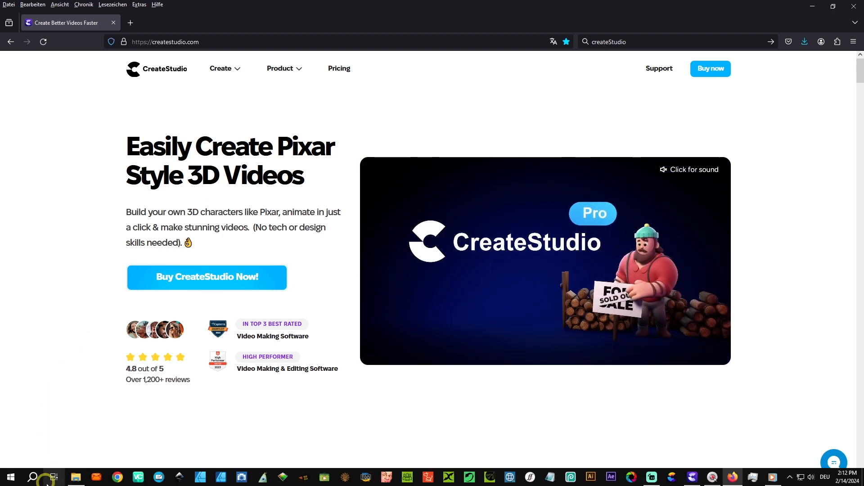
pyautogui.click(76, 478)
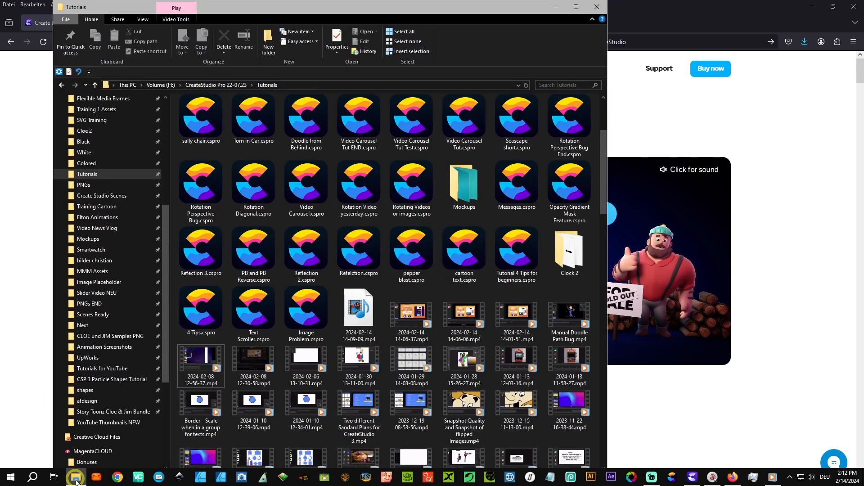
pyautogui.scroll(7, 85, 202)
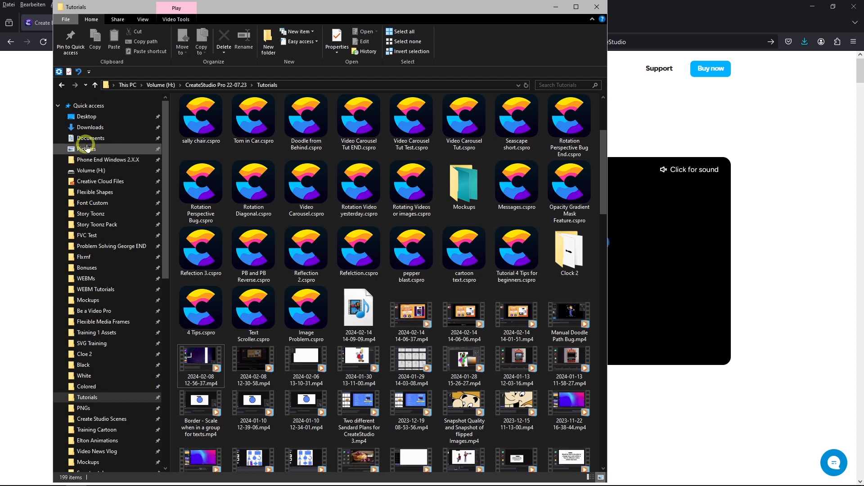
pyautogui.click(92, 127)
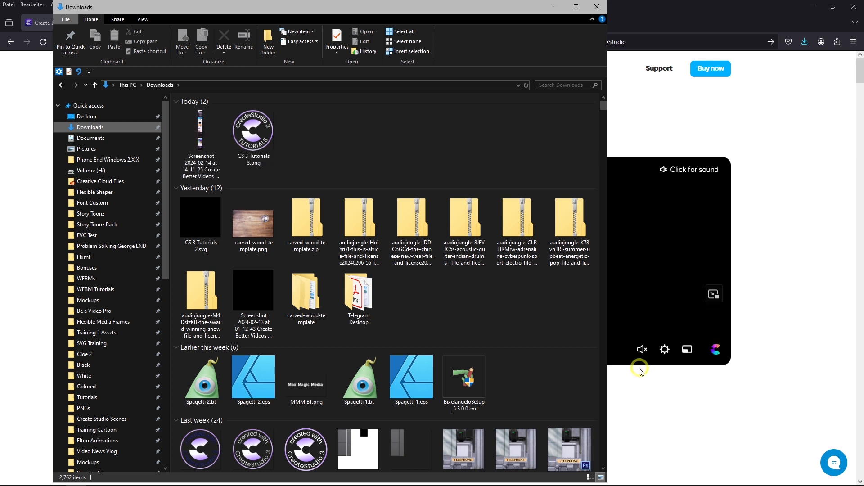
# Import the new full-page website screenshot PNG from the Downloads folder into the CreateStudio project's media library.
pyautogui.moveTo(616, 483)
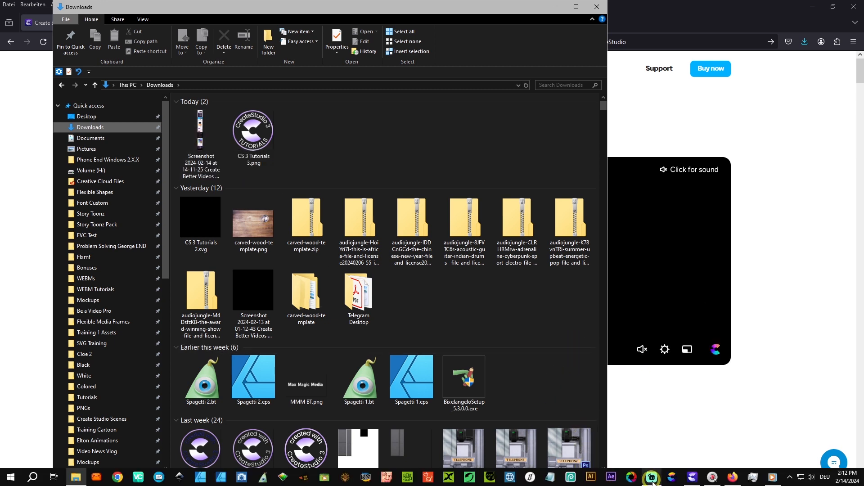
pyautogui.click(692, 478)
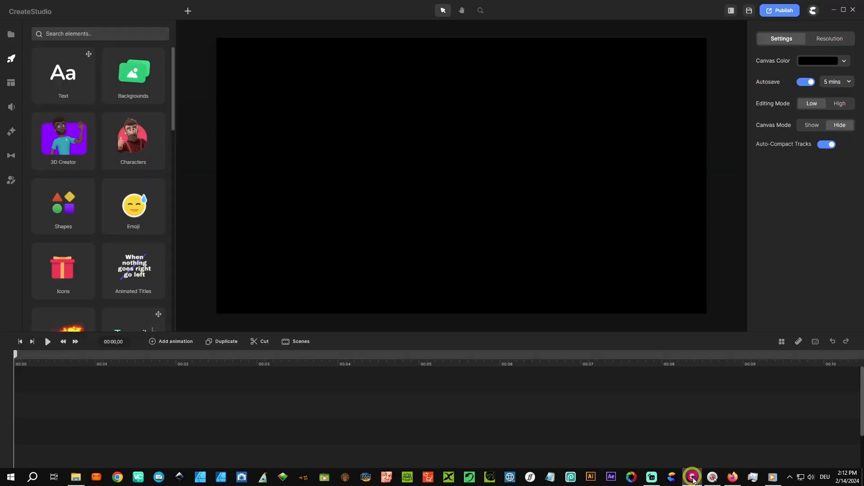
pyautogui.click(75, 478)
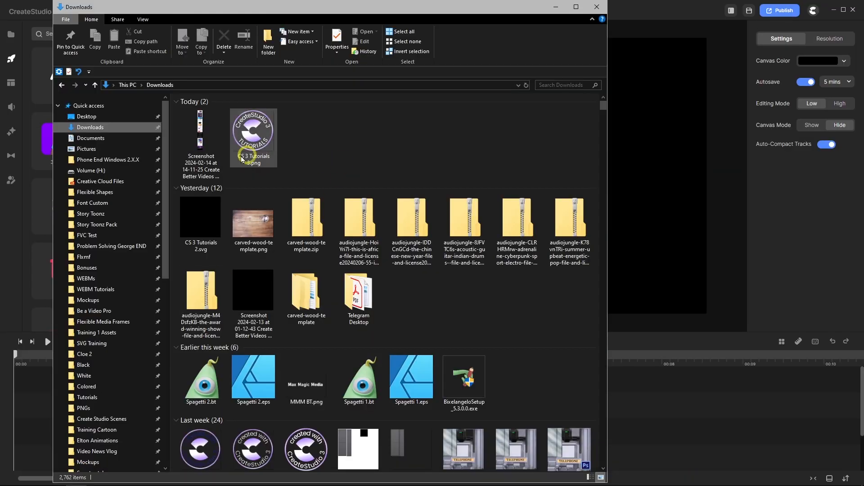
pyautogui.moveTo(201, 131); pyautogui.dragTo(611, 245)
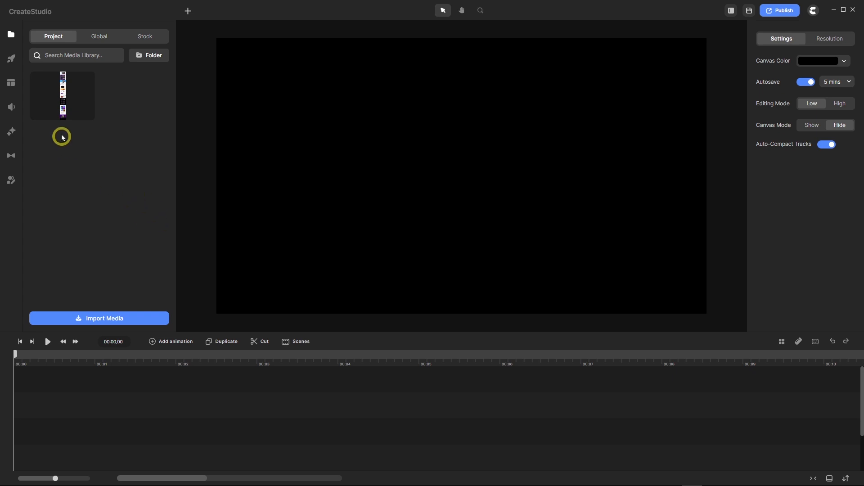
# Place the website screenshot on the canvas, set its scale to 100 % and inspect its sharpness up close.
pyautogui.moveTo(61, 94); pyautogui.dragTo(449, 167)
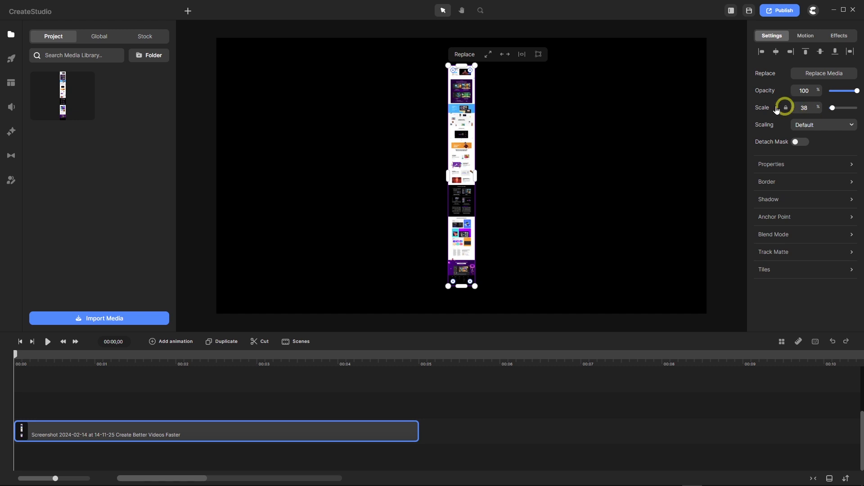
pyautogui.doubleClick(810, 108)
pyautogui.write('100')
pyautogui.press('Return')
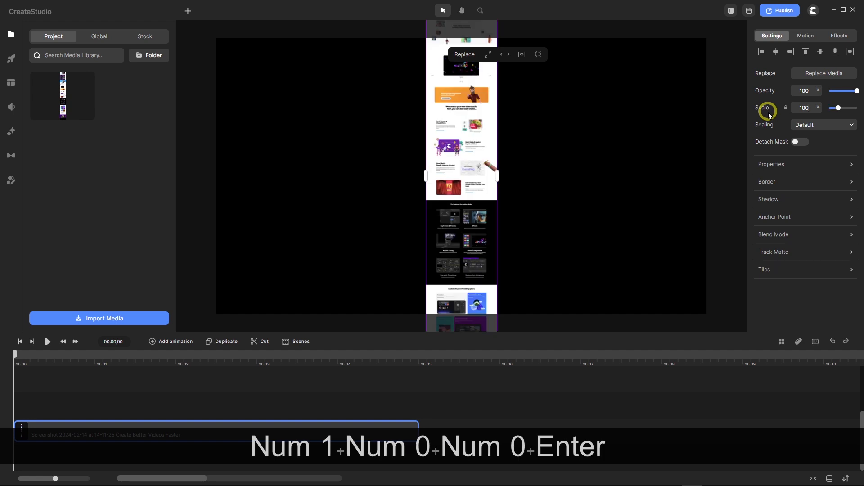
pyautogui.scroll(5, 470, 132)
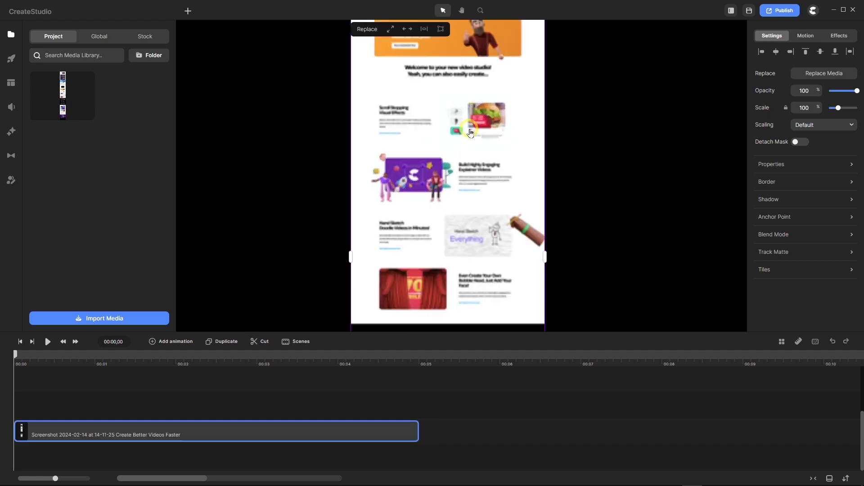
pyautogui.scroll(-5, 470, 133)
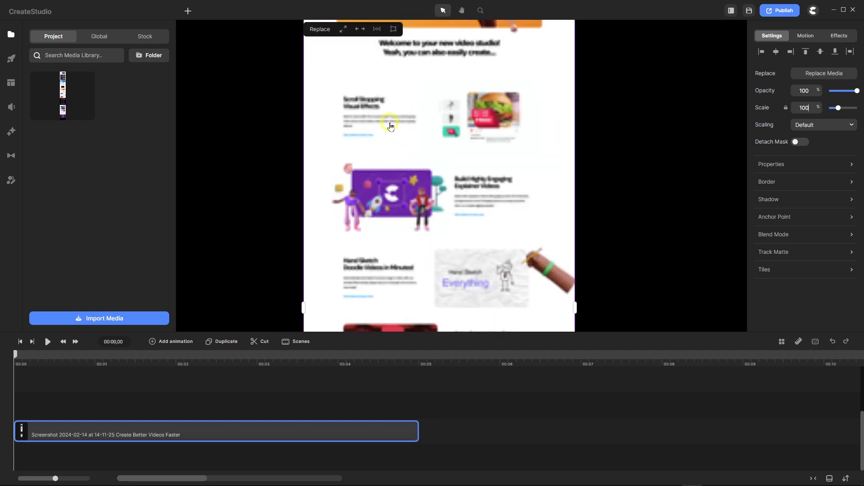
# Set the project's editing mode to High and check the screenshot's image quality on the canvas.
pyautogui.click(403, 378)
pyautogui.click(841, 129)
pyautogui.click(840, 103)
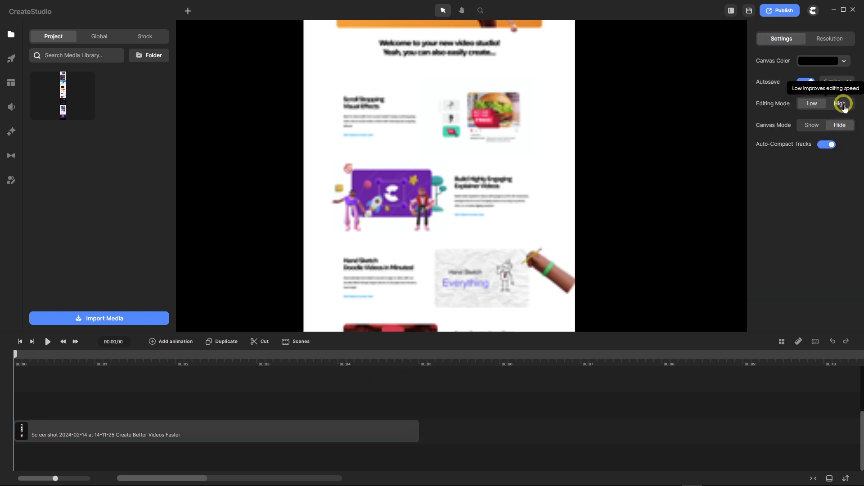
pyautogui.click(634, 136)
pyautogui.scroll(-3, 393, 144)
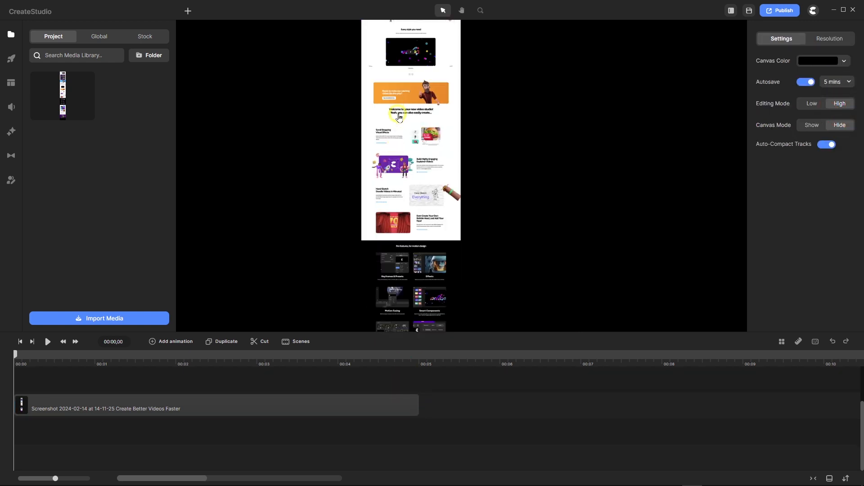
pyautogui.scroll(8, 397, 115)
pyautogui.scroll(-5, 430, 132)
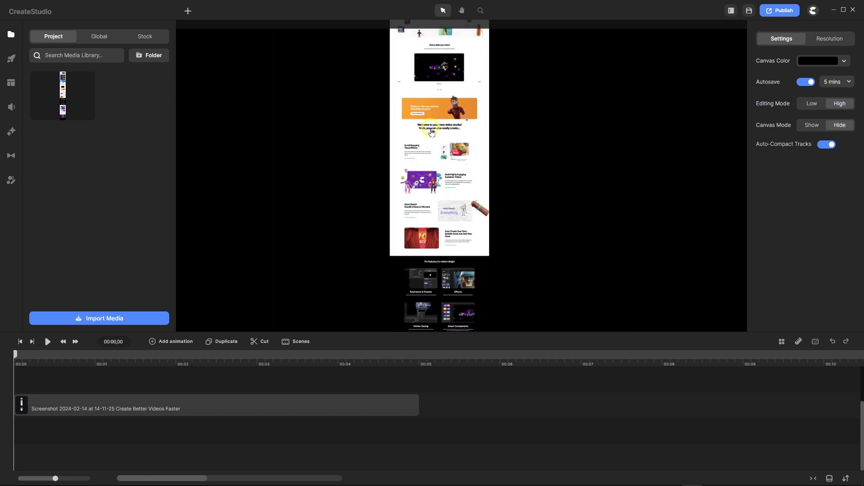
pyautogui.scroll(-2, 431, 132)
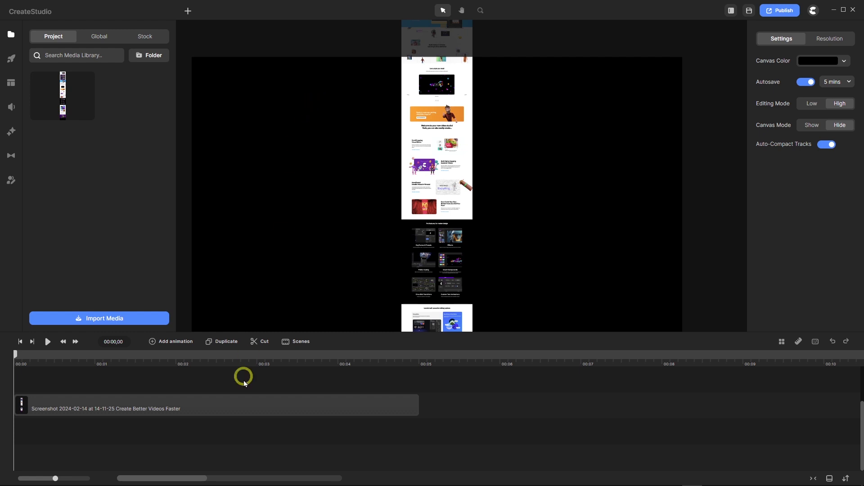
# Enlarge the screenshot layer so that it fills the canvas.
pyautogui.click(245, 407)
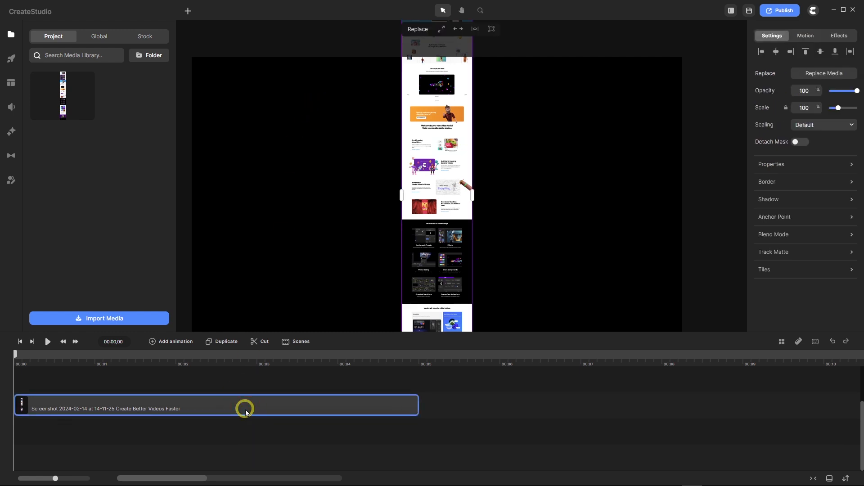
pyautogui.click(441, 30)
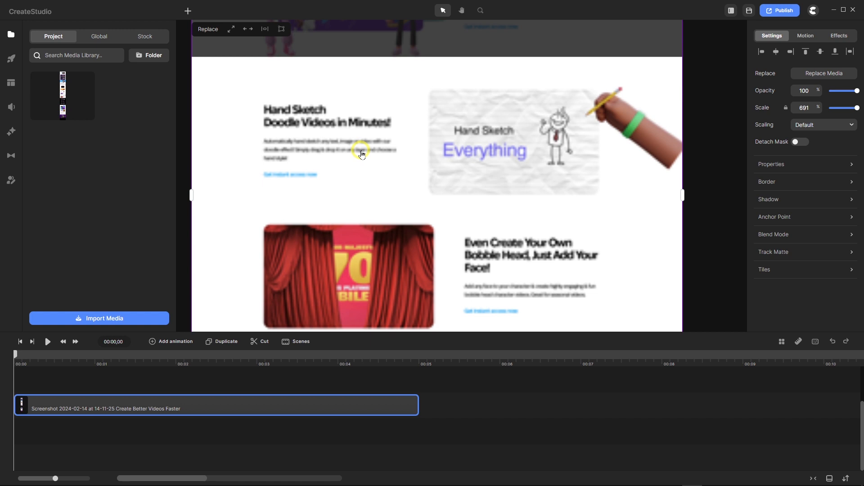
# Delete the screenshot layer from the timeline and remove its image from the project's media library.
pyautogui.rightClick(295, 406)
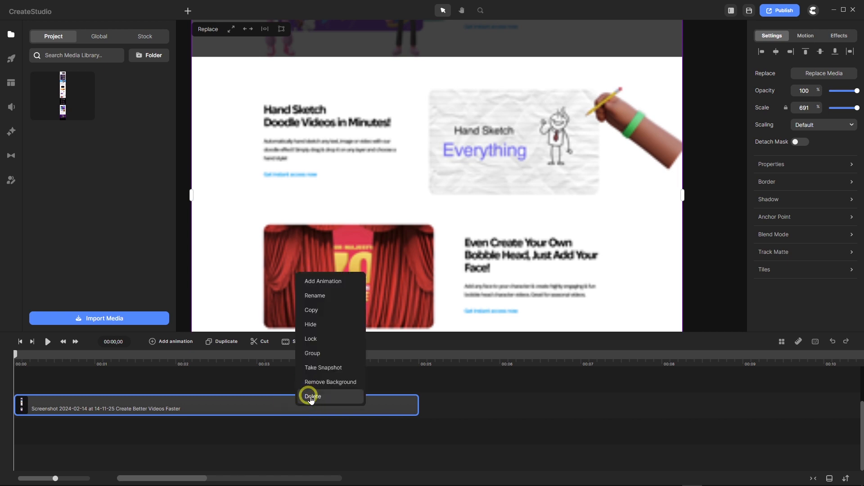
pyautogui.click(317, 398)
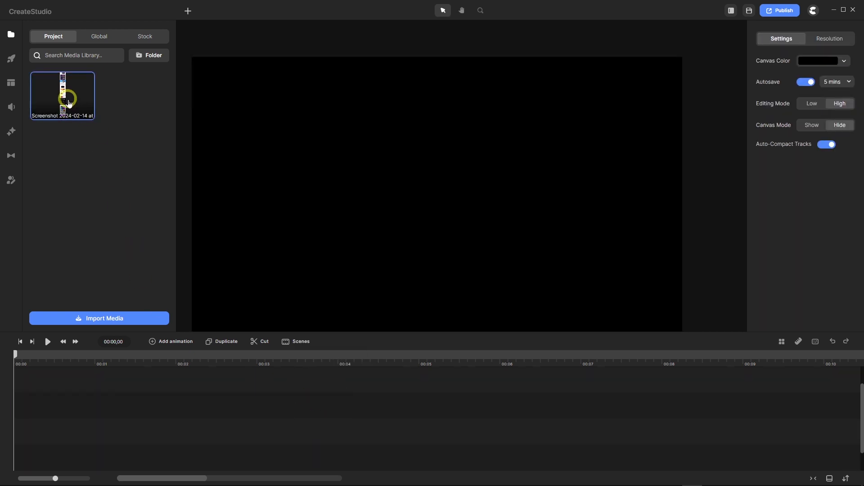
pyautogui.rightClick(66, 94)
pyautogui.click(86, 137)
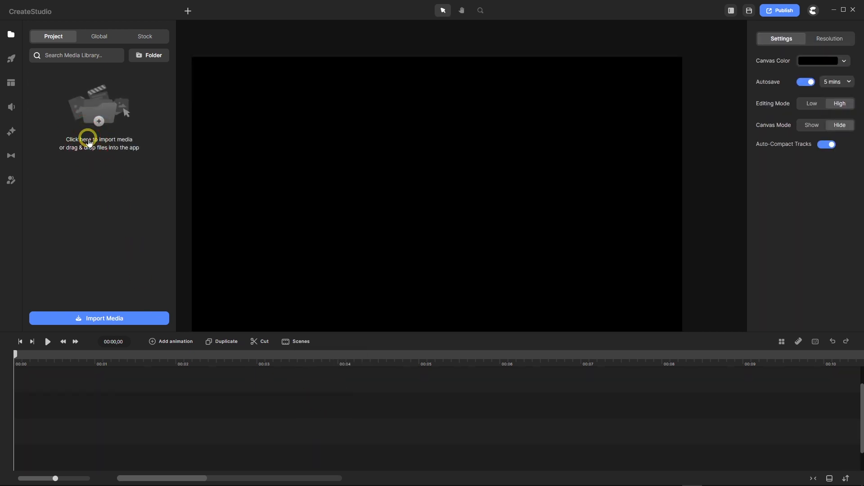
# Open the website screenshot PNG from Downloads in Inkscape, embedded, with DPI from file and automatic rendering mode.
pyautogui.moveTo(155, 484)
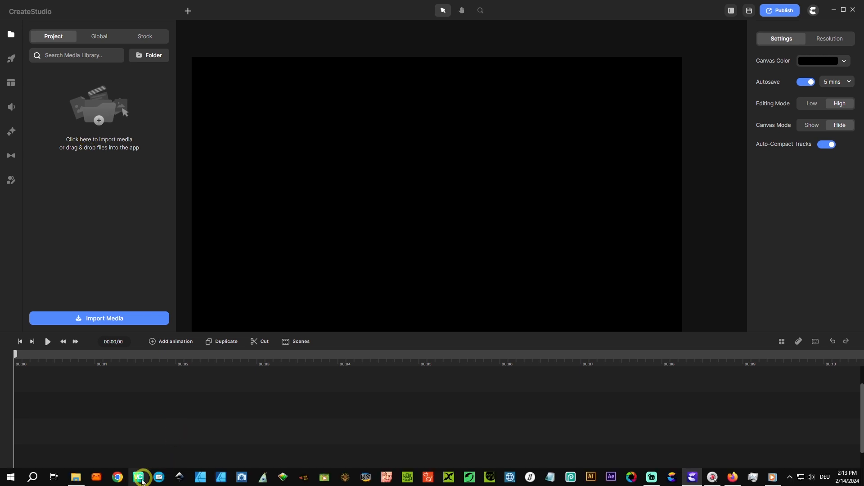
pyautogui.click(77, 478)
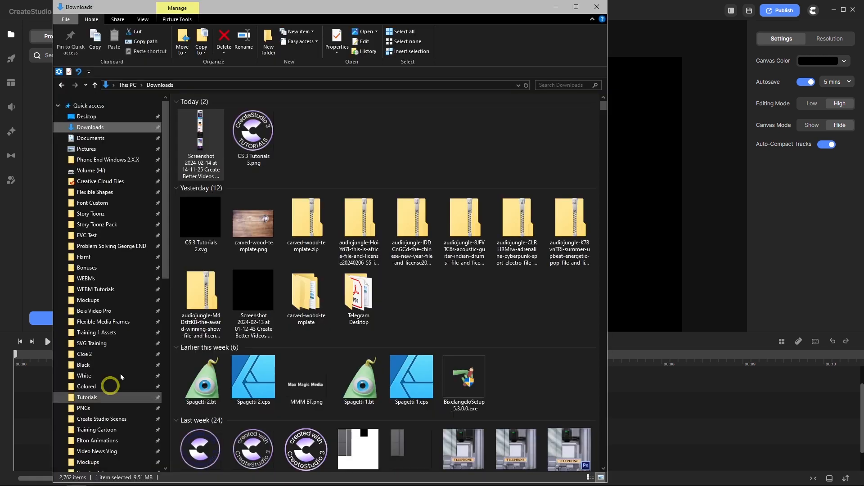
pyautogui.rightClick(200, 135)
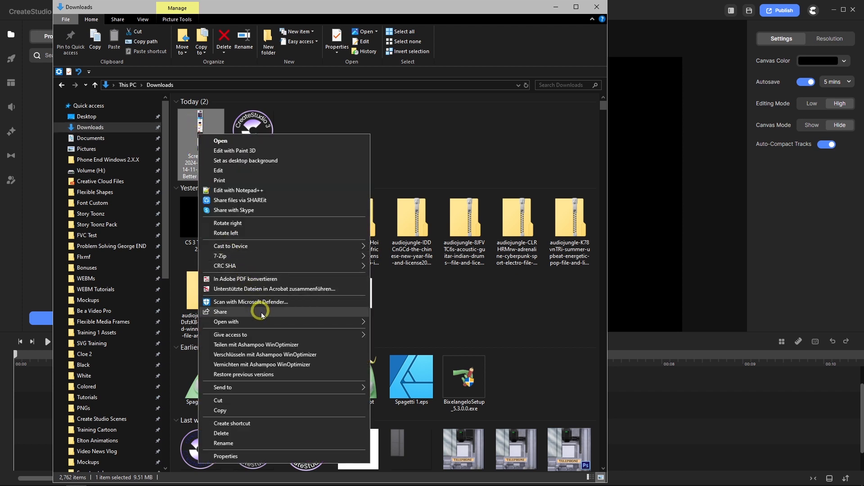
pyautogui.moveTo(267, 322)
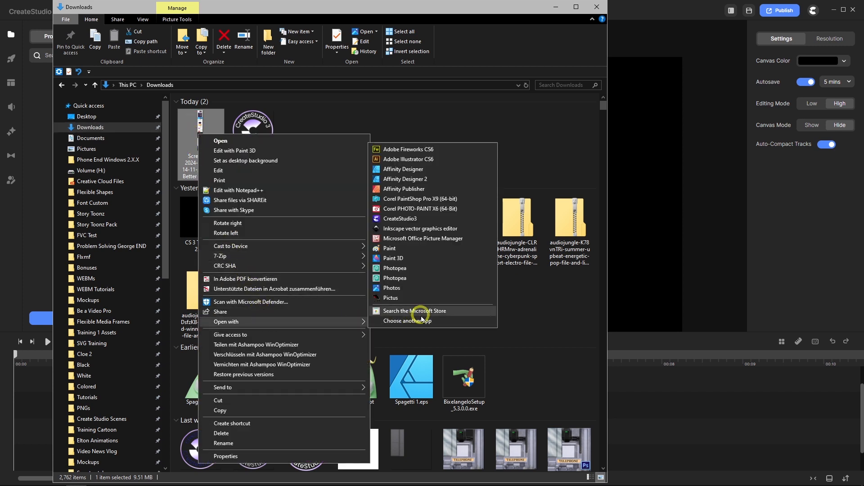
pyautogui.click(426, 231)
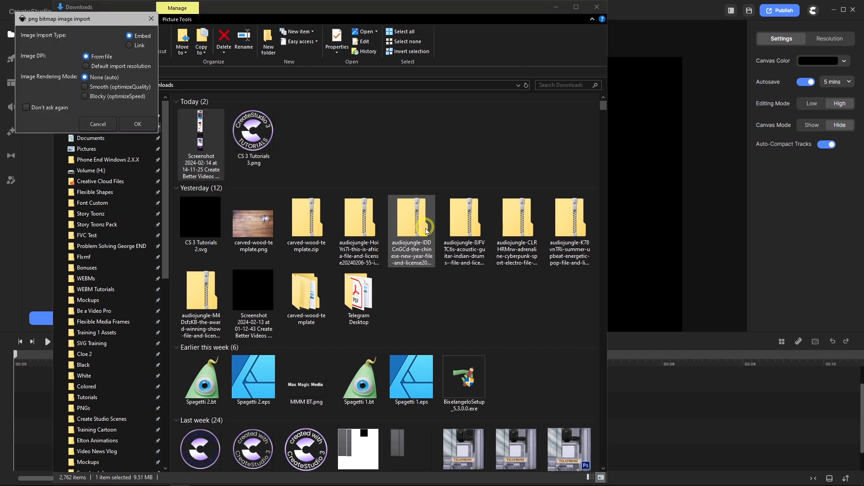
pyautogui.click(138, 124)
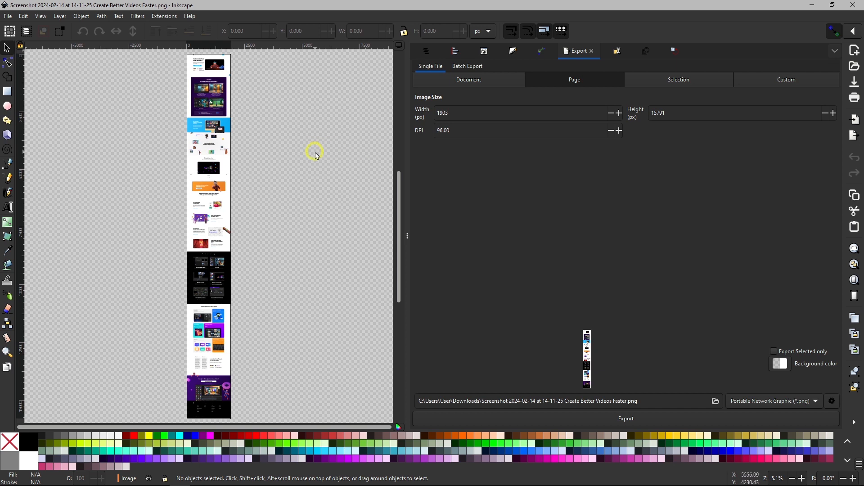
# Save the document in the Downloads folder as an Inkscape SVG named "Screenshot IS.svg".
pyautogui.click(8, 16)
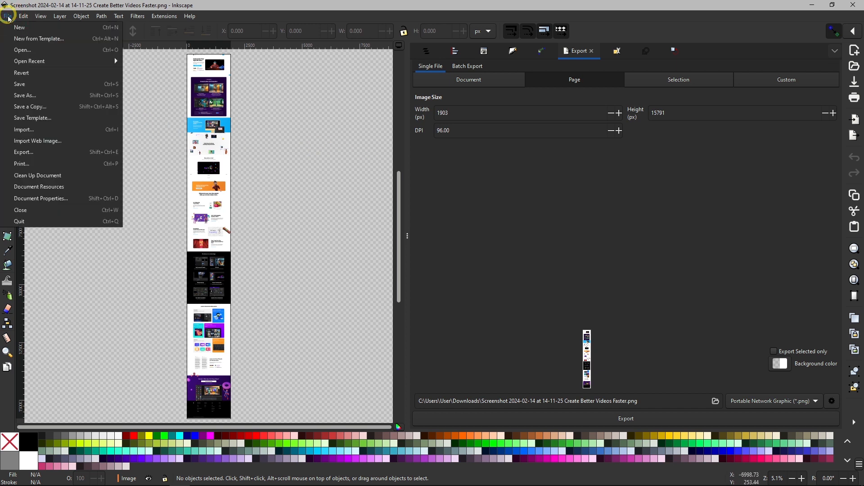
pyautogui.click(49, 101)
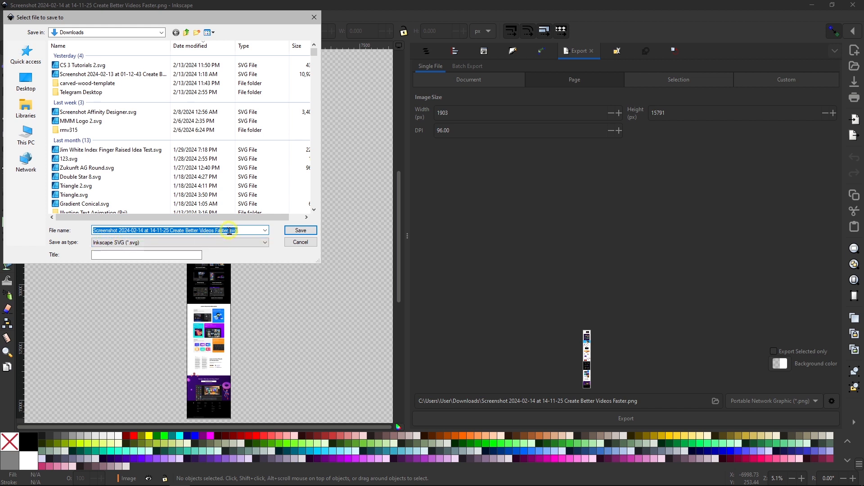
pyautogui.click(228, 231)
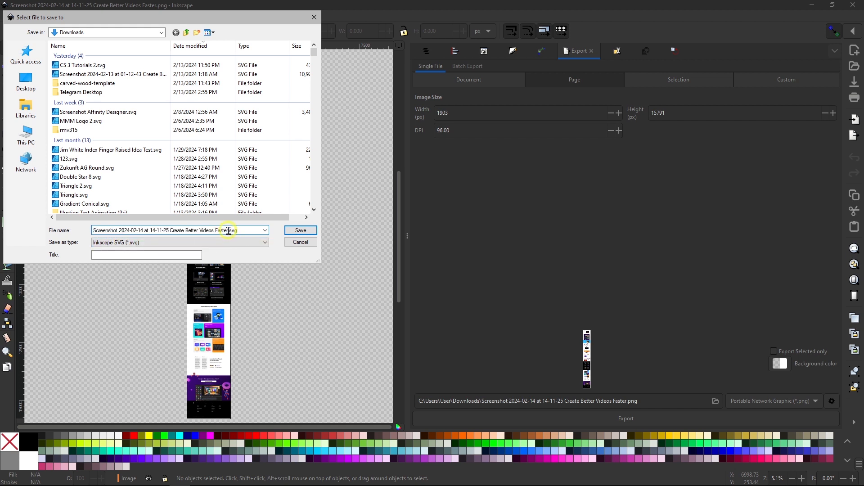
pyautogui.moveTo(228, 231); pyautogui.dragTo(83, 227)
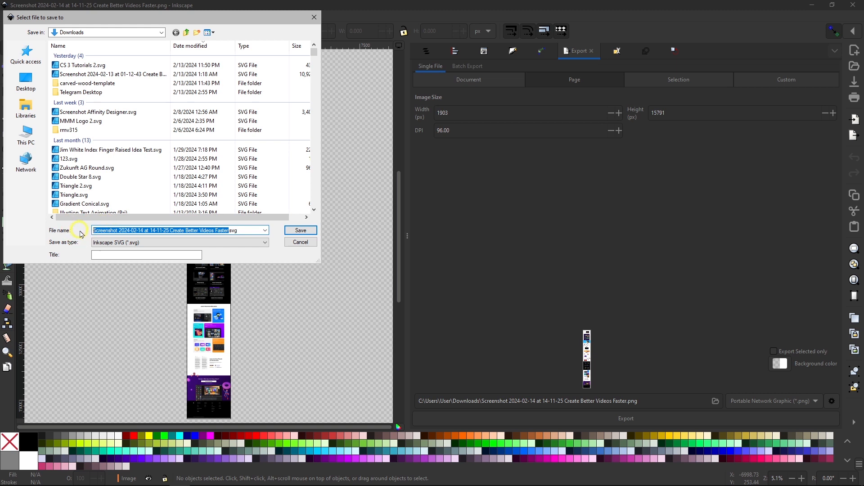
pyautogui.write('Scree')
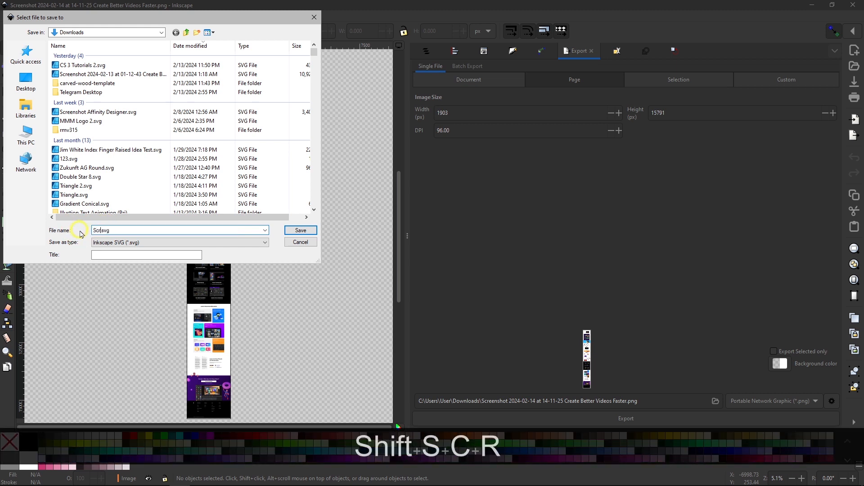
pyautogui.write('nshot')
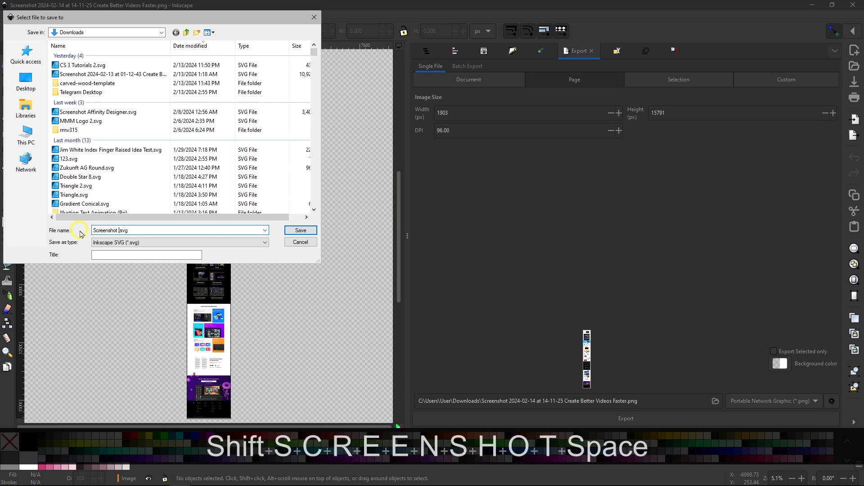
pyautogui.write(' IS')
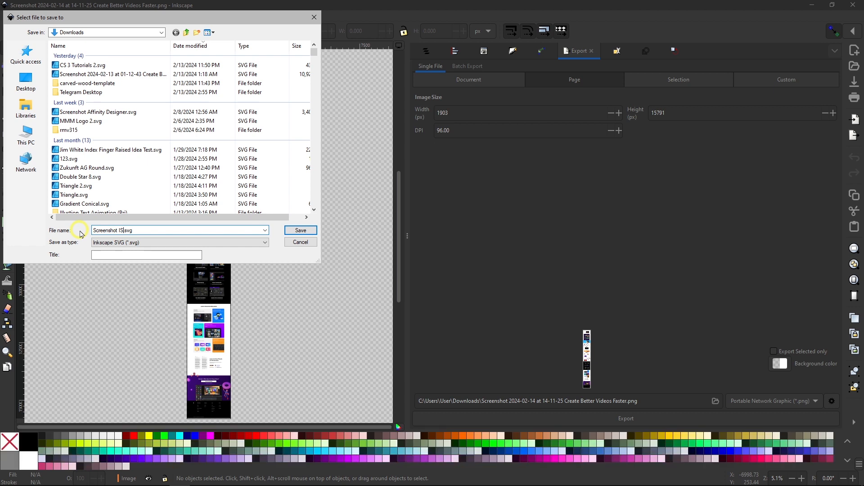
pyautogui.press('Return')
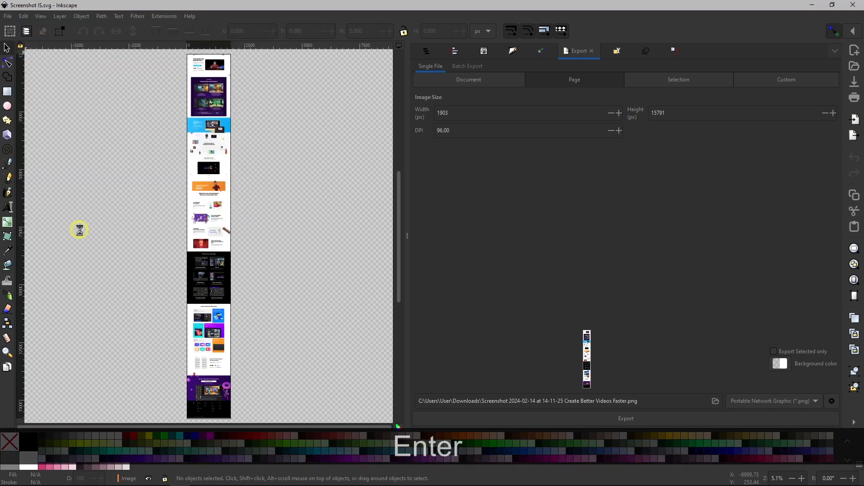
# Open the website screenshot PNG from the Downloads folder in Affinity Designer 2.
pyautogui.moveTo(68, 480)
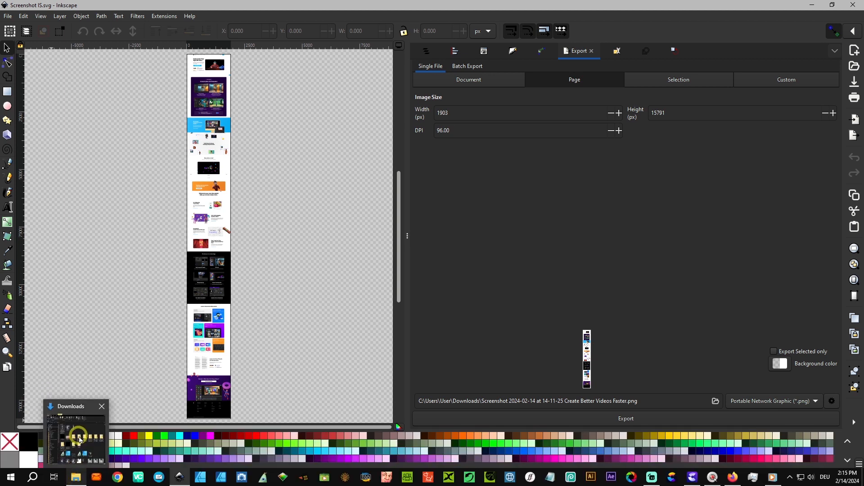
pyautogui.click(76, 435)
pyautogui.click(262, 208)
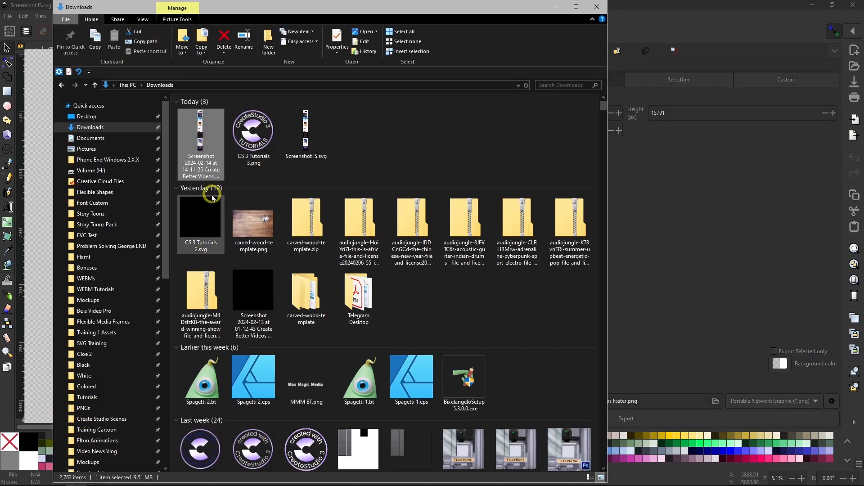
pyautogui.rightClick(198, 136)
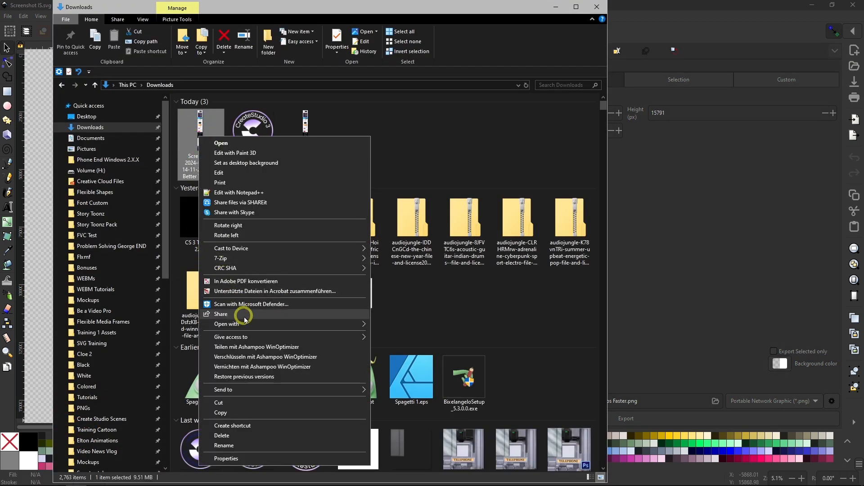
pyautogui.moveTo(239, 325)
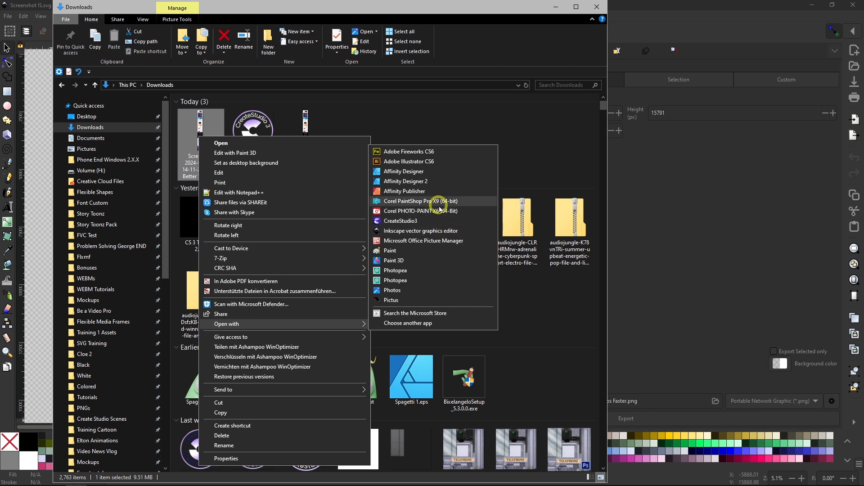
pyautogui.click(439, 183)
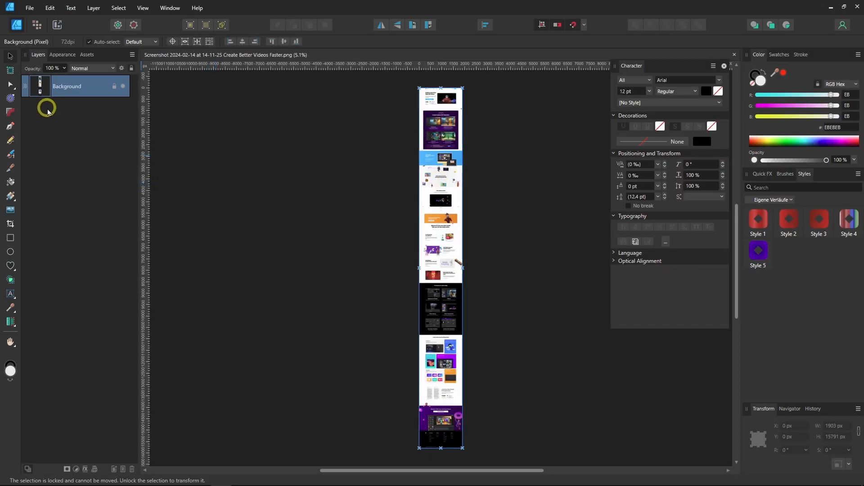
# Set up an export of the screenshot document in SVG format with the SVG (flatten) preset.
pyautogui.click(30, 9)
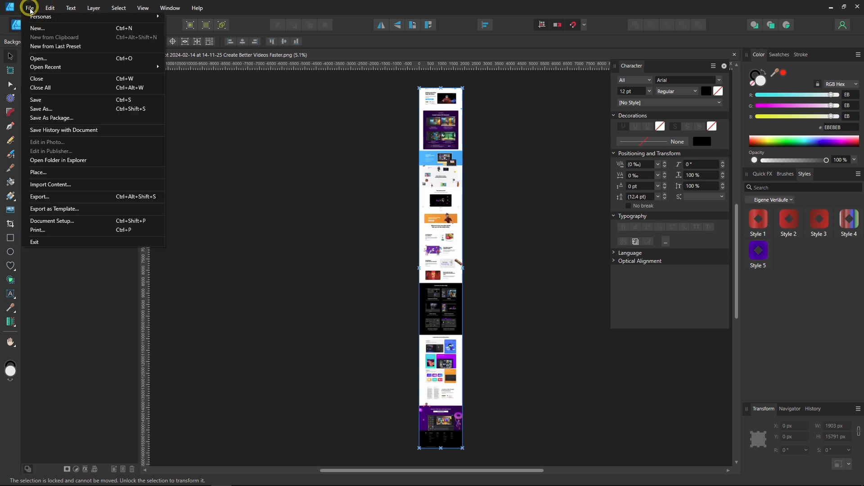
pyautogui.click(68, 198)
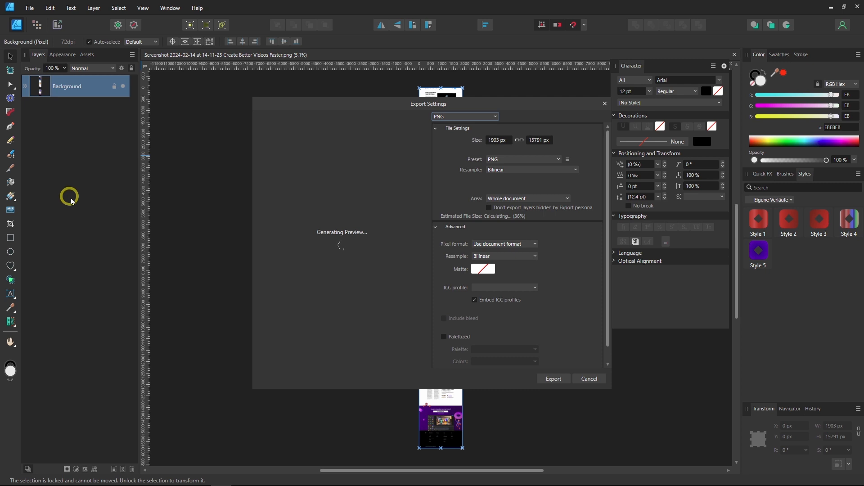
pyautogui.click(496, 116)
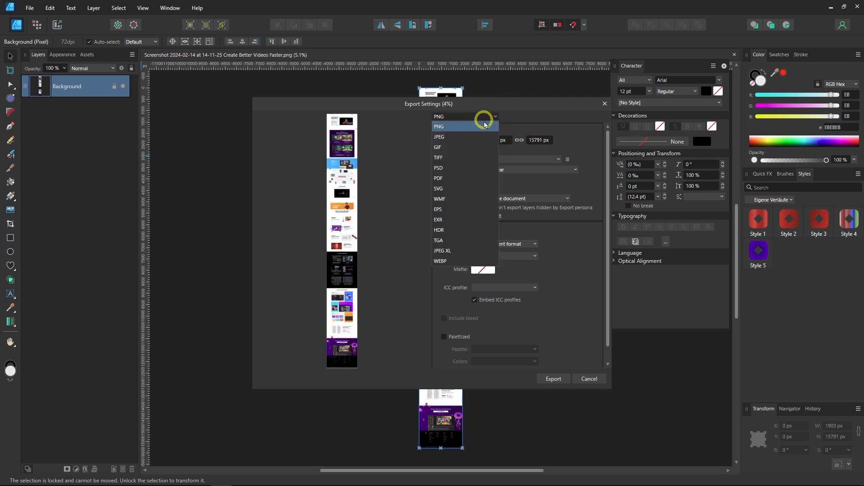
pyautogui.click(447, 189)
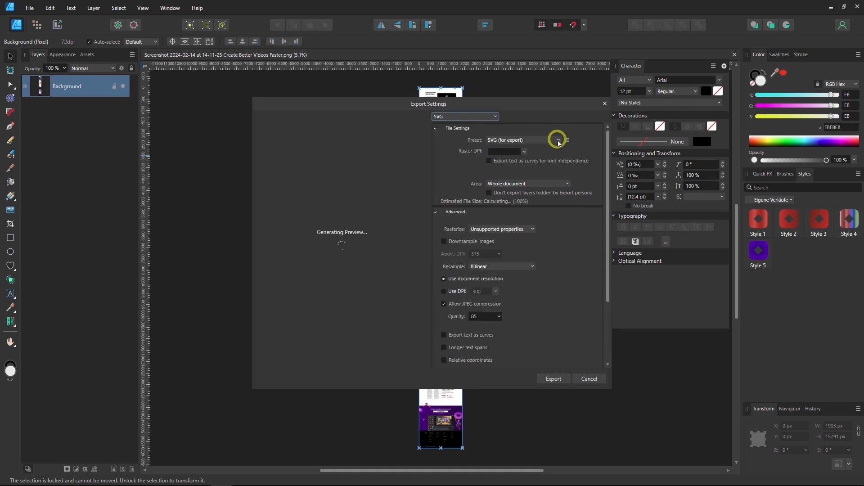
pyautogui.click(558, 140)
pyautogui.click(517, 181)
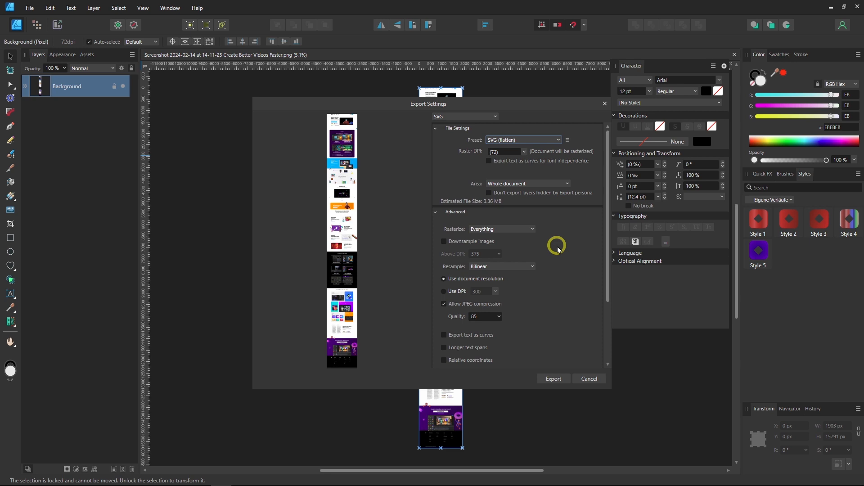
pyautogui.click(558, 140)
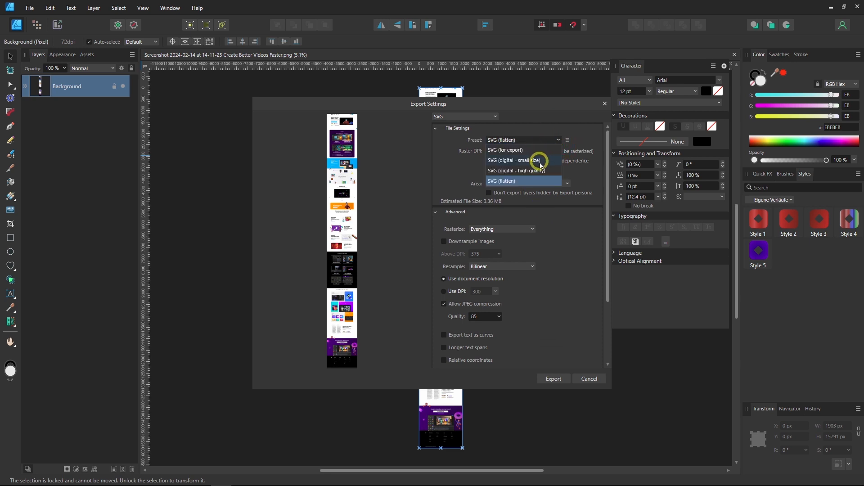
pyautogui.click(550, 217)
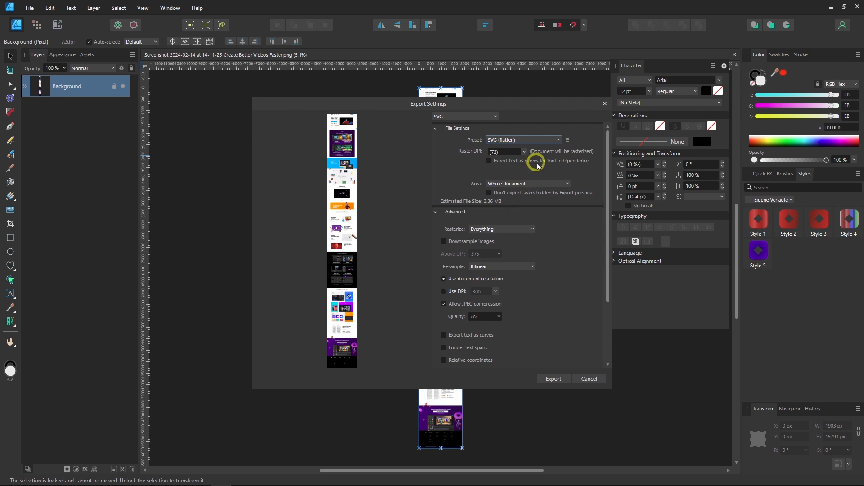
# Try a raster DPI of 96 for the SVG export and settle on 72.
pyautogui.click(524, 153)
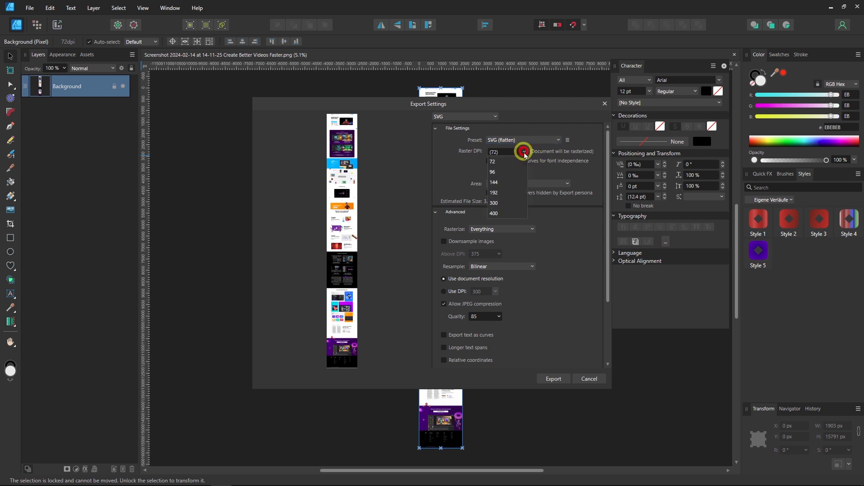
pyautogui.click(509, 174)
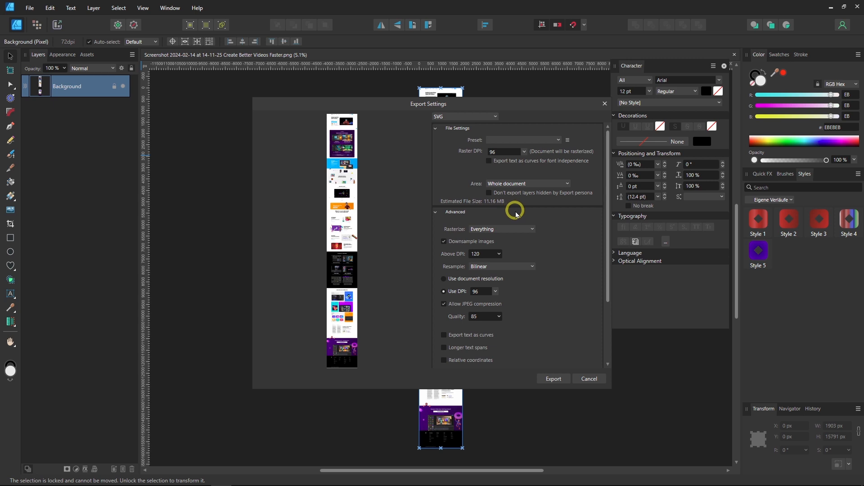
pyautogui.click(524, 152)
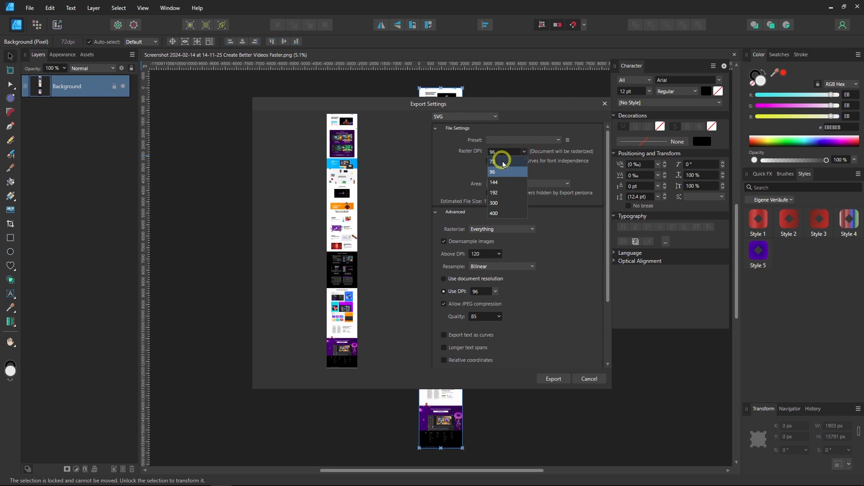
pyautogui.click(503, 162)
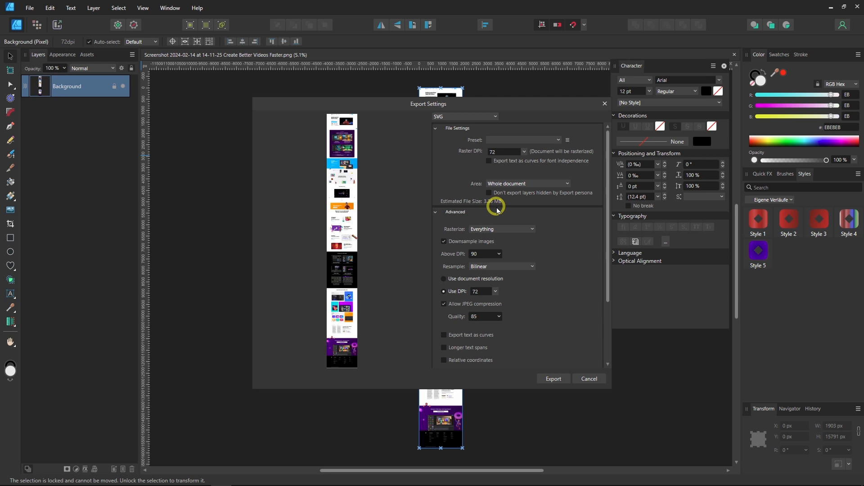
# Export the SVG to the Downloads folder under the file name "Screenshot AD.svg".
pyautogui.click(553, 380)
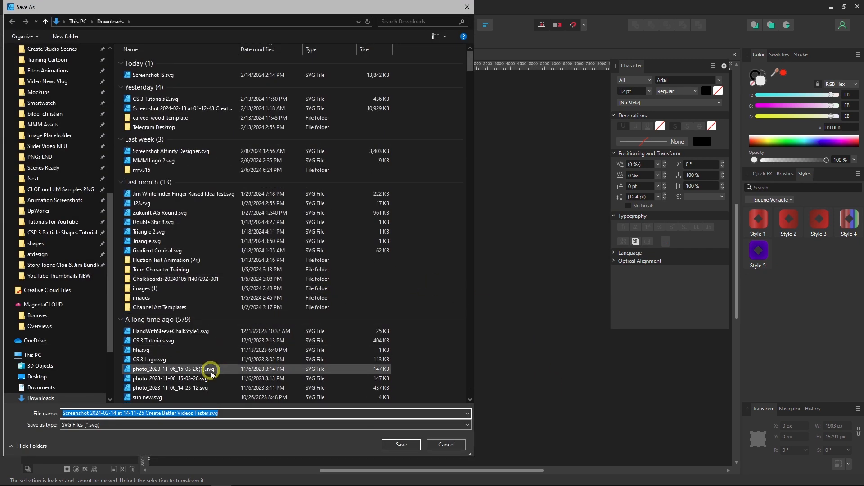
pyautogui.click(152, 75)
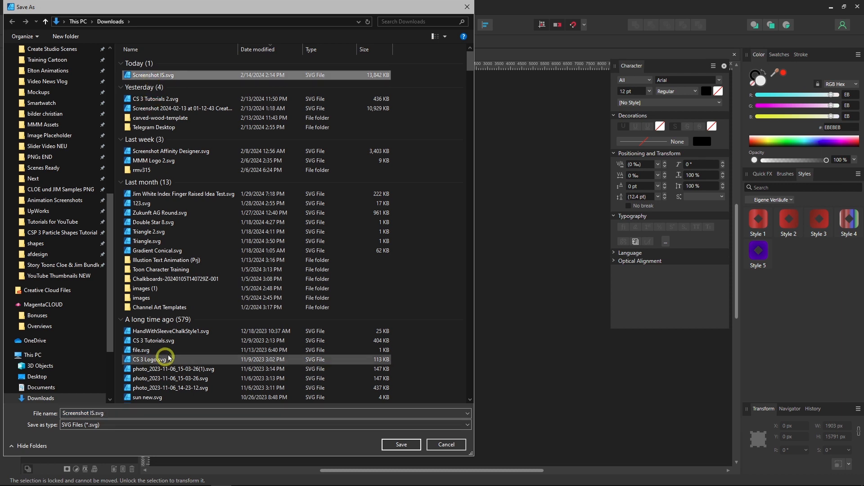
pyautogui.click(92, 411)
pyautogui.doubleClick(92, 413)
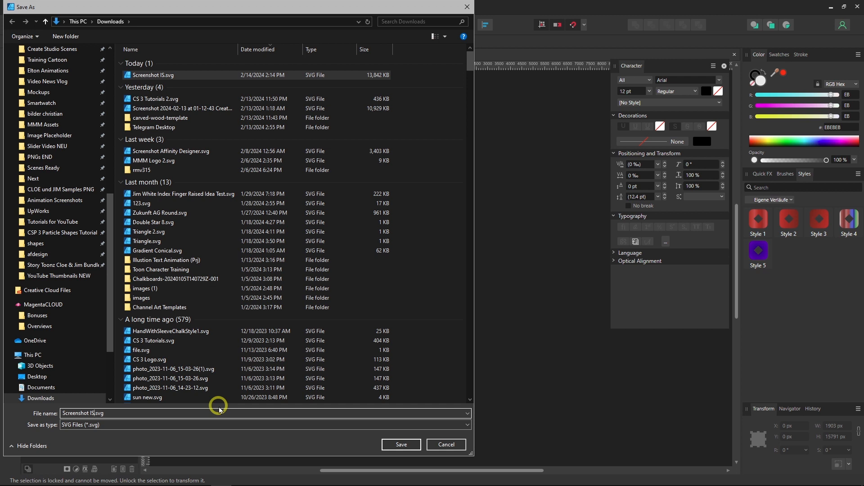
pyautogui.press('BackSpace')
pyautogui.press('BackSpace')
pyautogui.write('AD')
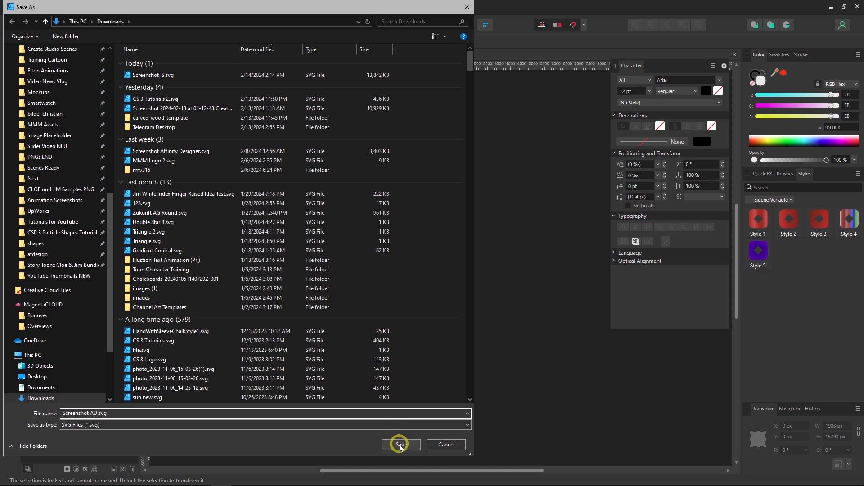
pyautogui.click(401, 444)
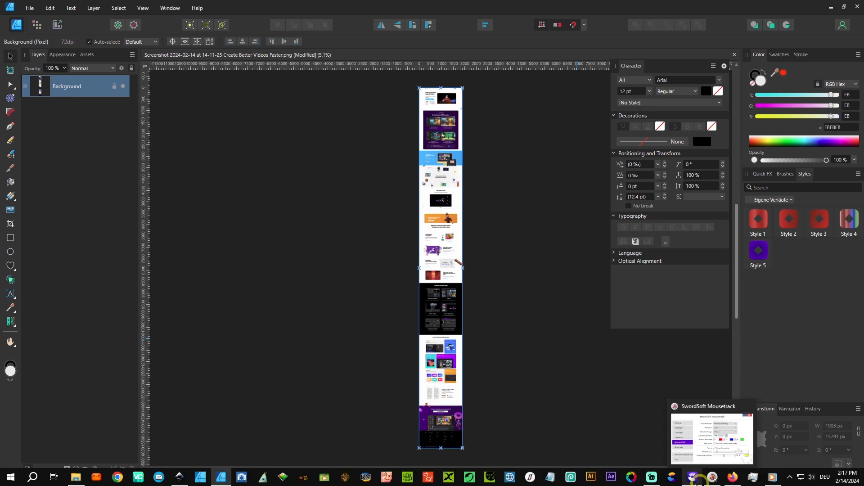
# Switch to CreateStudio and import "Screenshot AD.svg" and "Screenshot IS.svg" from Downloads into the project's media library.
pyautogui.click(693, 478)
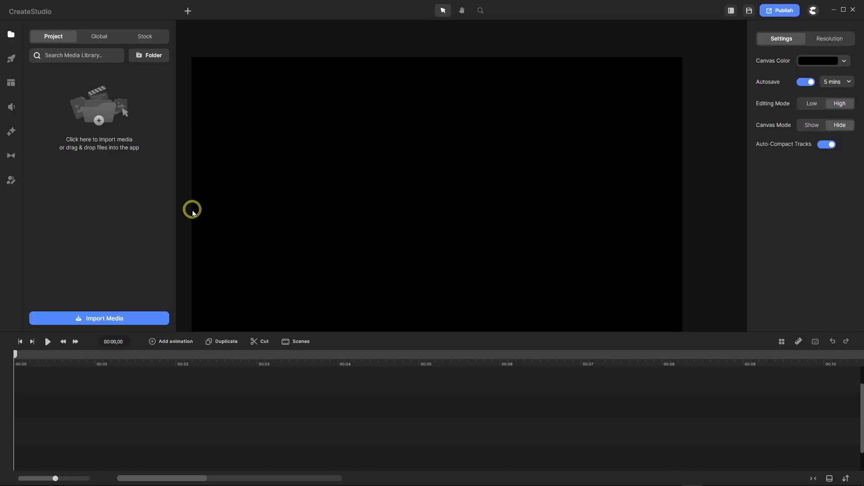
pyautogui.click(99, 320)
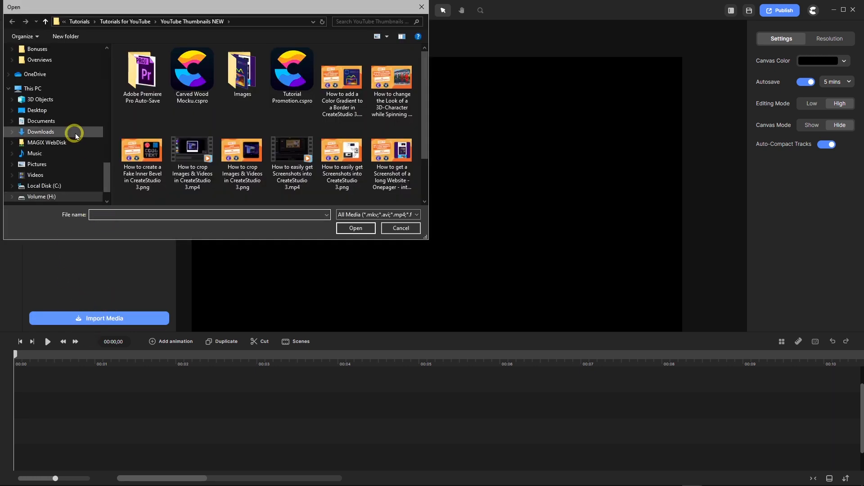
pyautogui.scroll(3, 77, 124)
pyautogui.scroll(6, 82, 119)
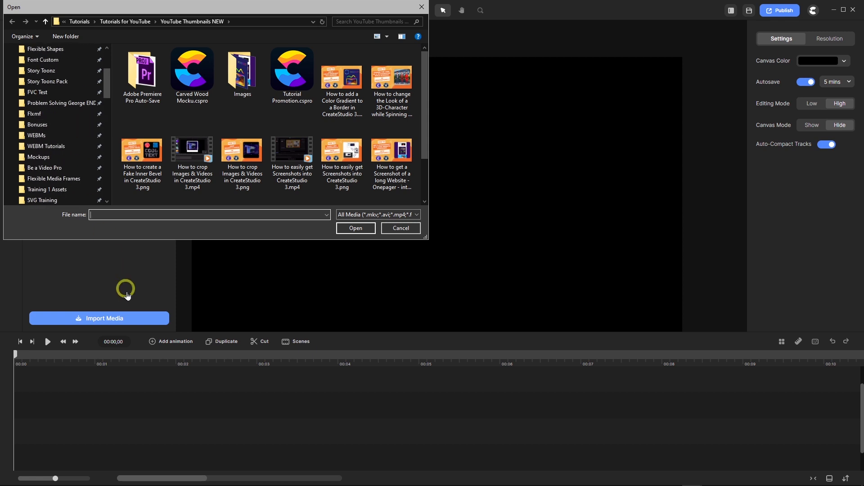
pyautogui.scroll(3, 77, 108)
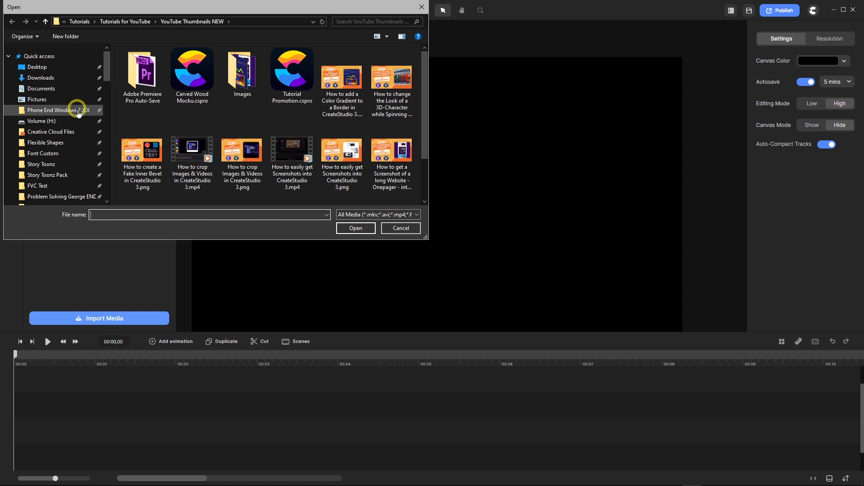
pyautogui.click(68, 78)
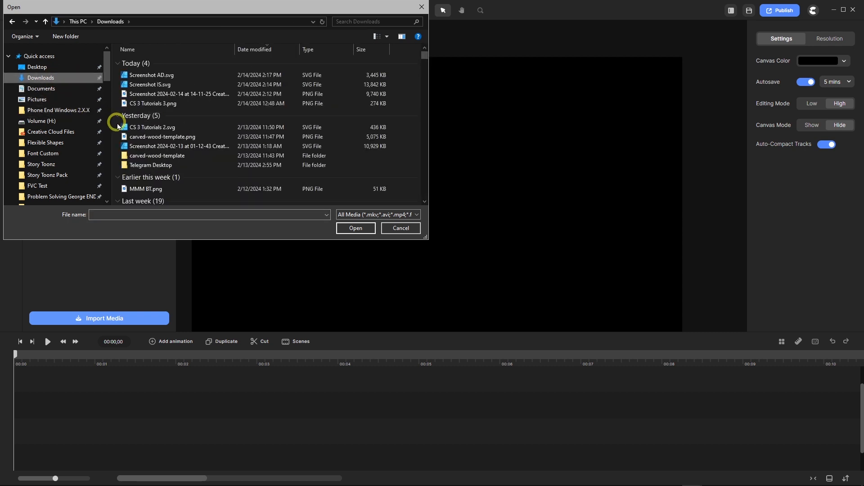
pyautogui.click(179, 75)
pyautogui.keyDown('ctrl'); pyautogui.click(184, 85); pyautogui.keyUp('ctrl')
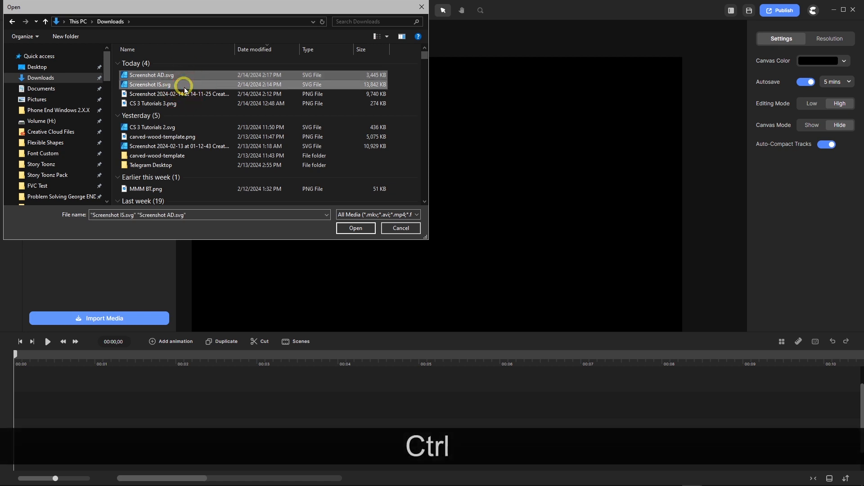
pyautogui.click(362, 229)
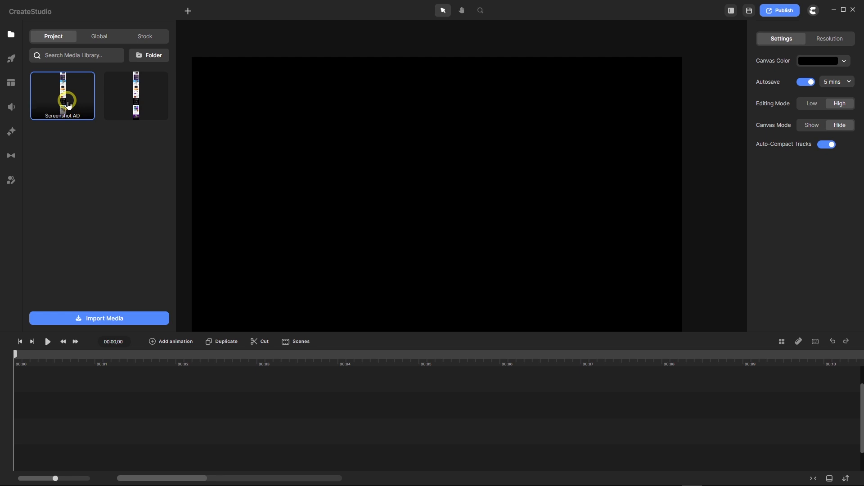
# Add Screenshot AD to the timeline at the start and enlarge it to fill the canvas.
pyautogui.moveTo(64, 90); pyautogui.dragTo(154, 397)
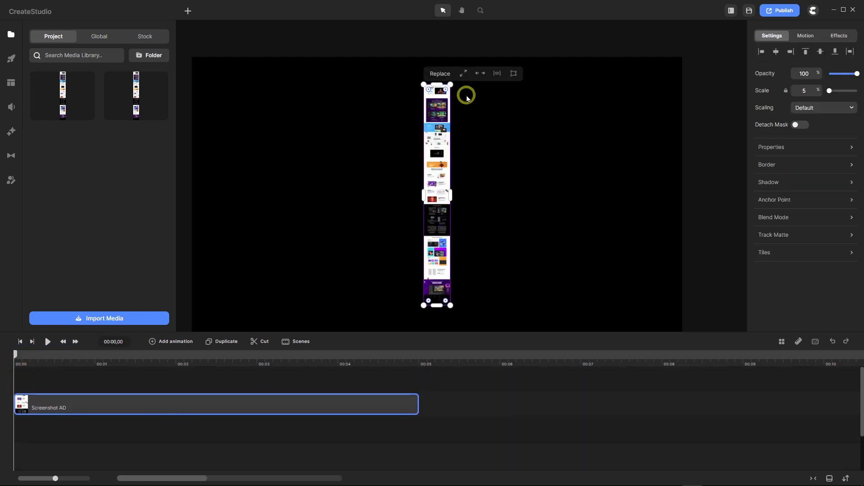
pyautogui.click(464, 74)
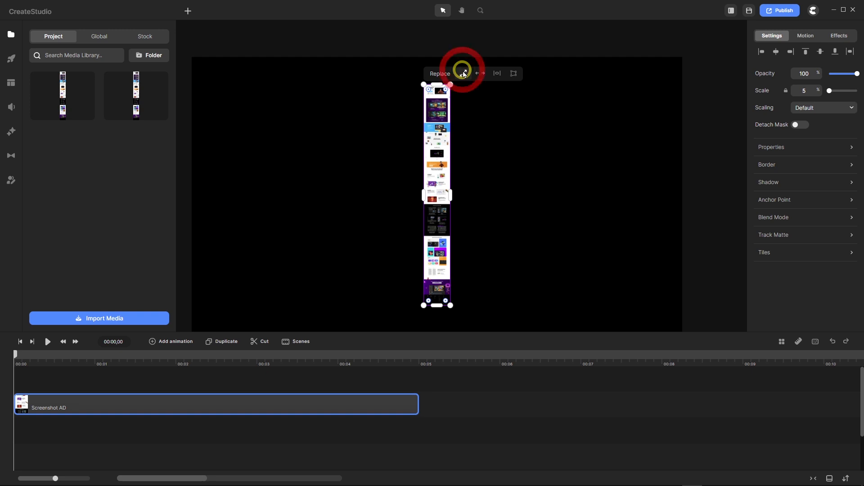
pyautogui.scroll(-3, 463, 179)
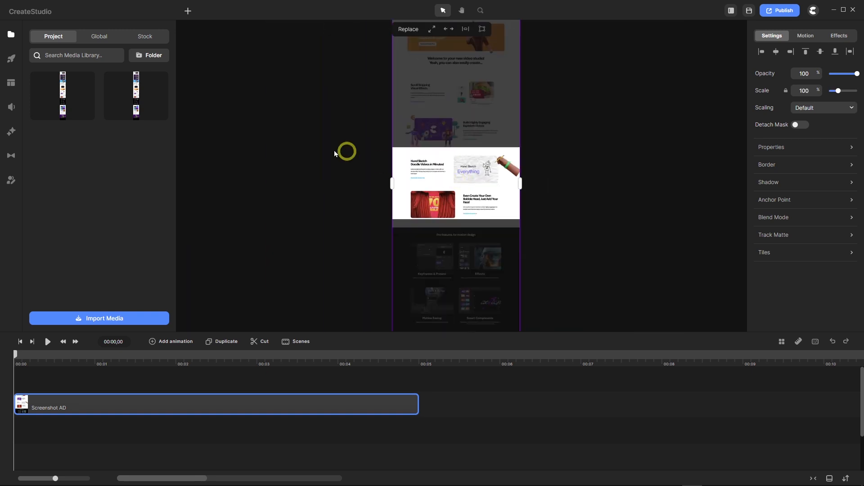
# Add Screenshot IS on a track above Screenshot AD and scale it up to fill the canvas.
pyautogui.moveTo(134, 89); pyautogui.dragTo(31, 376)
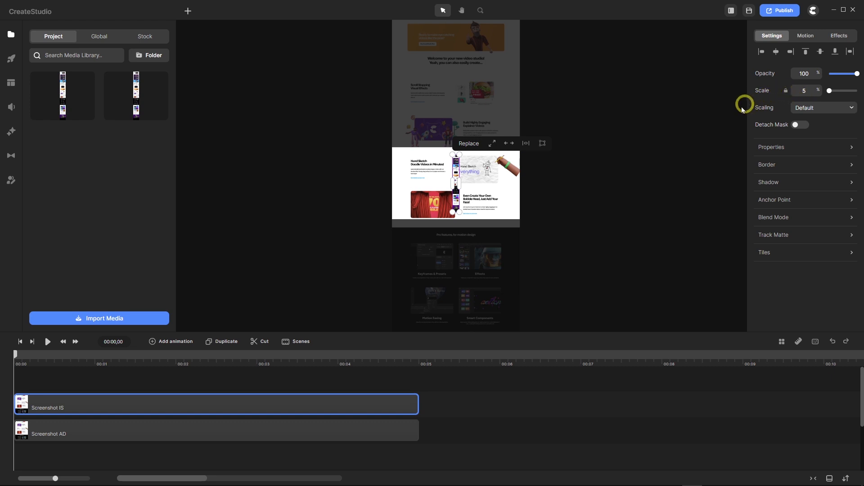
pyautogui.click(492, 143)
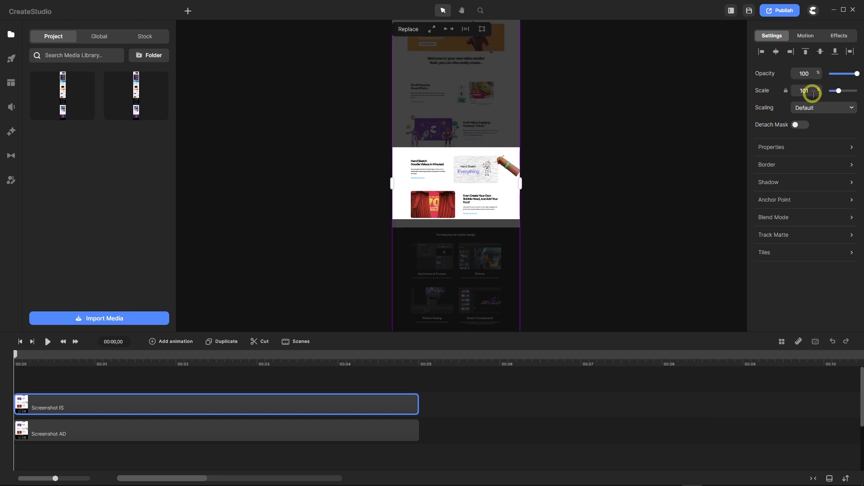
# Compare the sharpness of the "Hand Sketch Doodle Videos in Minutes!" text between the Screenshot AD and Screenshot IS clips at high zoom.
pyautogui.click(244, 430)
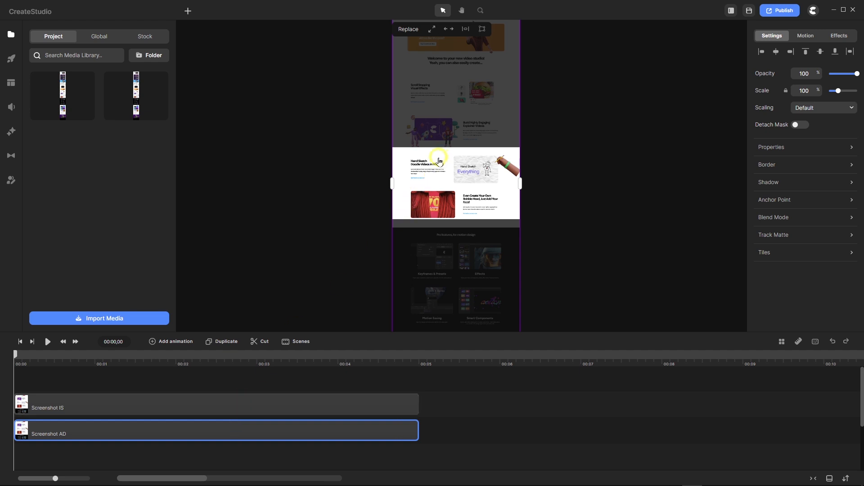
pyautogui.scroll(10, 439, 162)
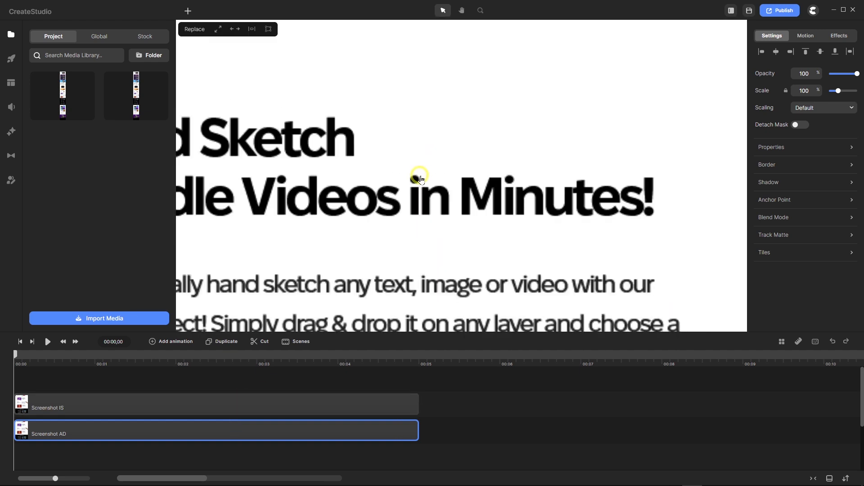
pyautogui.scroll(-5, 420, 179)
pyautogui.scroll(3, 420, 178)
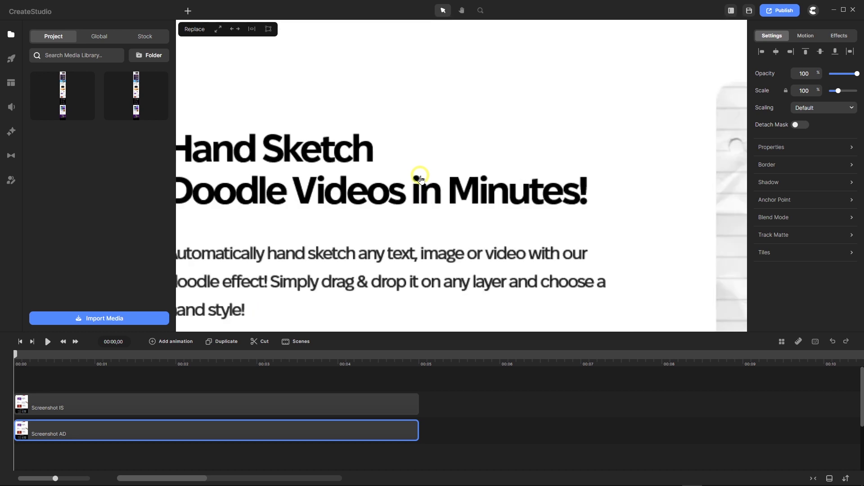
pyautogui.scroll(-3, 445, 175)
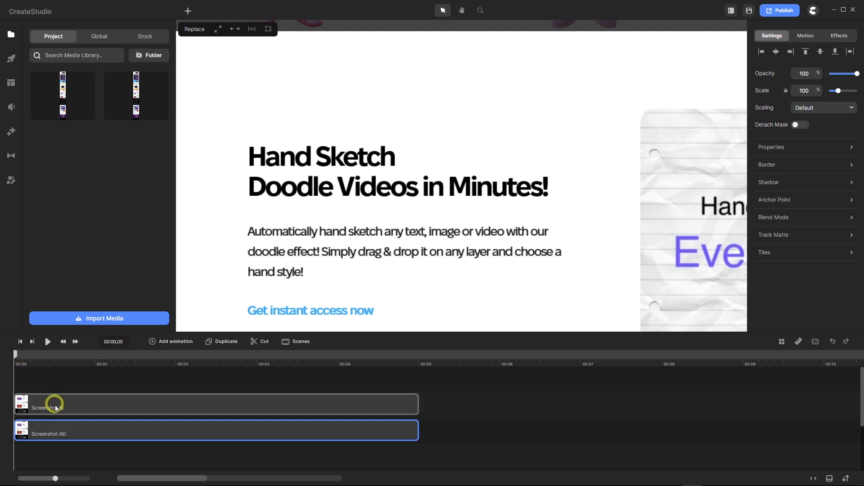
pyautogui.moveTo(56, 408); pyautogui.dragTo(66, 408)
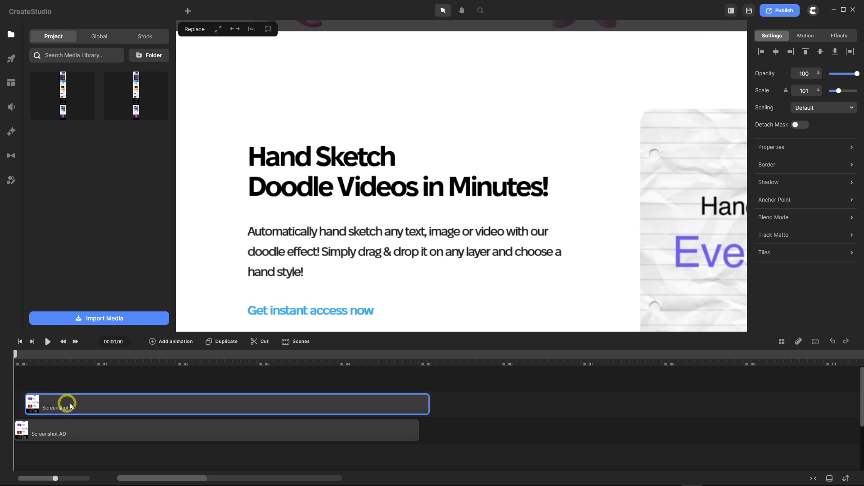
pyautogui.scroll(3, 309, 187)
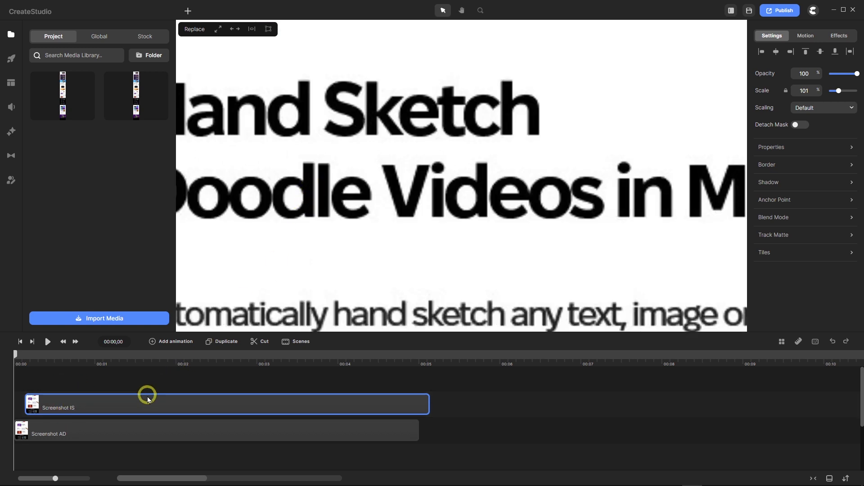
pyautogui.moveTo(144, 406); pyautogui.dragTo(87, 438)
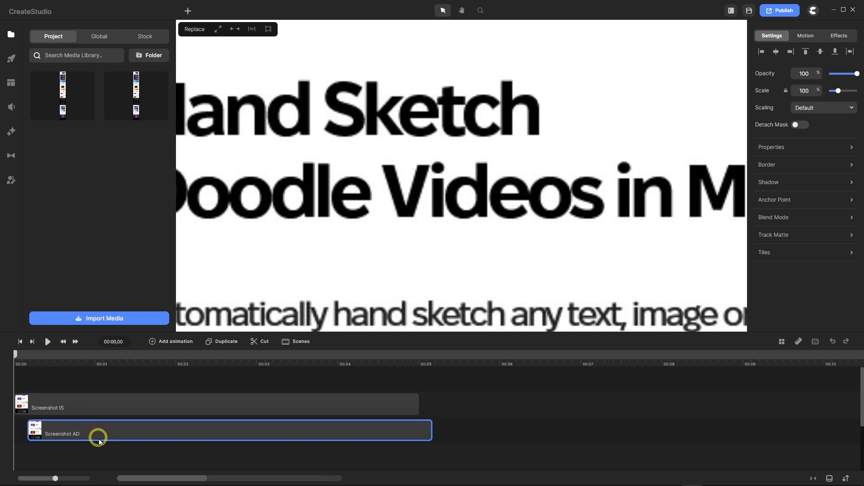
pyautogui.moveTo(98, 441); pyautogui.dragTo(67, 430)
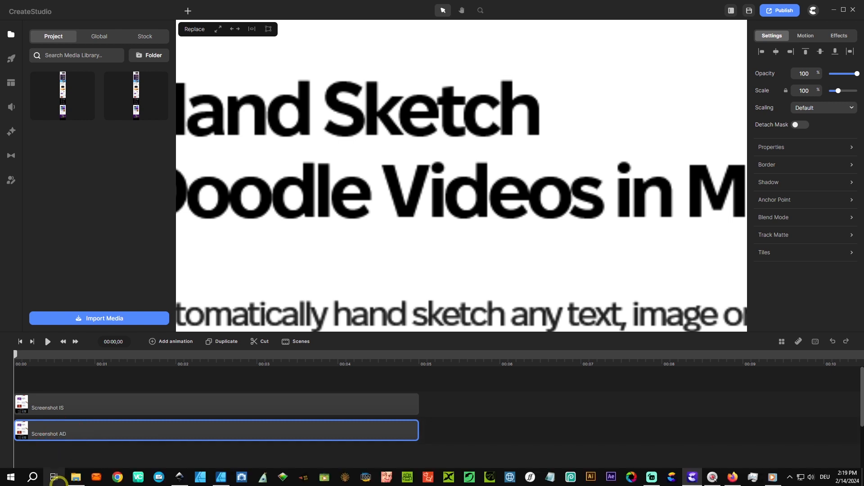
# Look at the exported Screenshot IS.svg and Screenshot AD.svg files in the Downloads folder and return to CreateStudio.
pyautogui.click(75, 477)
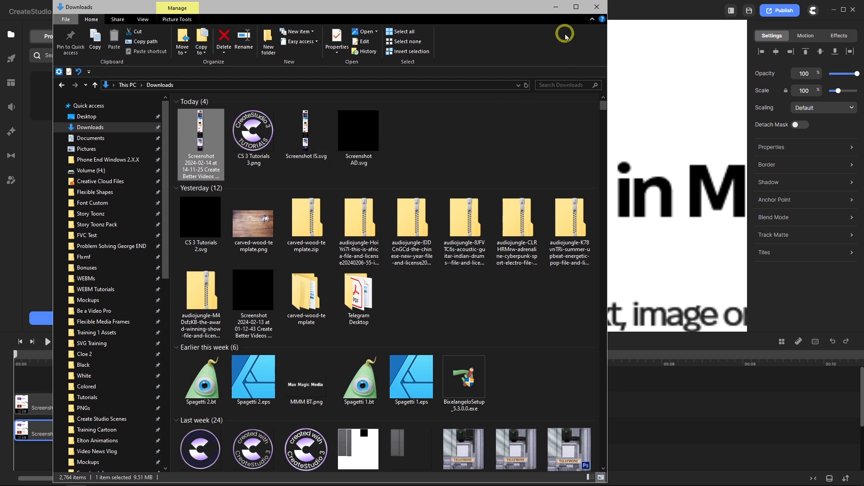
pyautogui.click(558, 7)
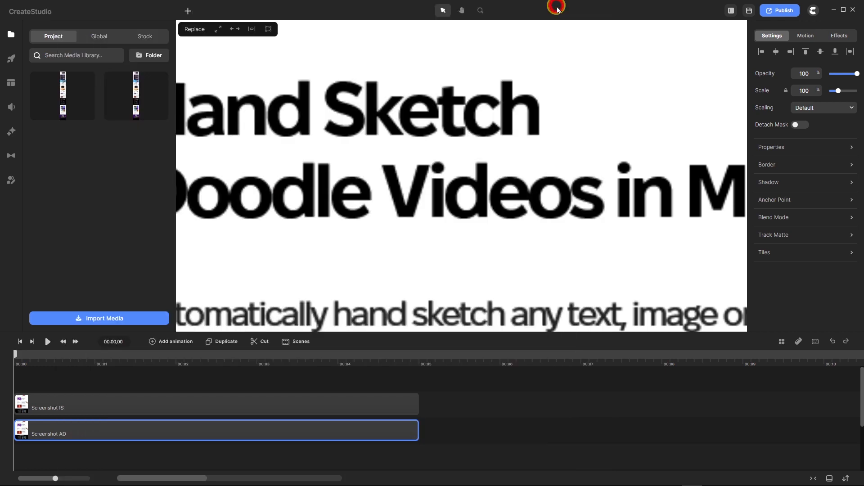
# Delete both screenshot clips from the timeline and remove Screenshot IS from the project's media library.
pyautogui.scroll(-3, 360, 209)
pyautogui.scroll(-3, 376, 204)
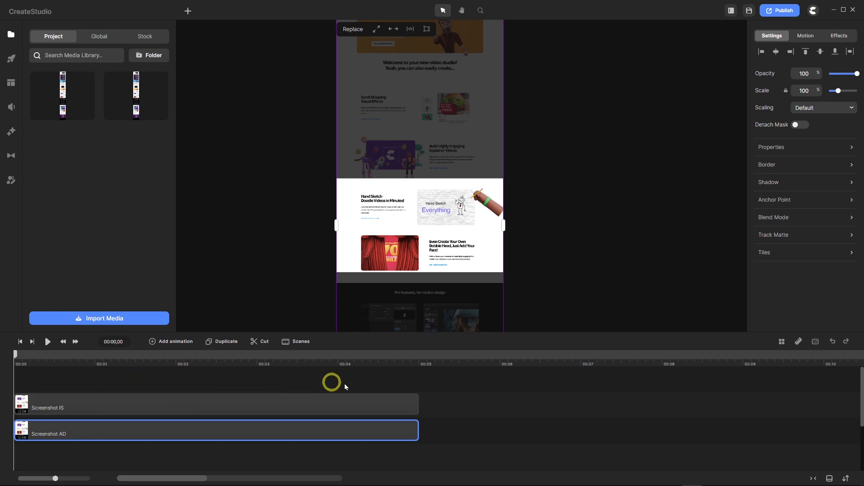
pyautogui.moveTo(457, 399); pyautogui.dragTo(373, 454)
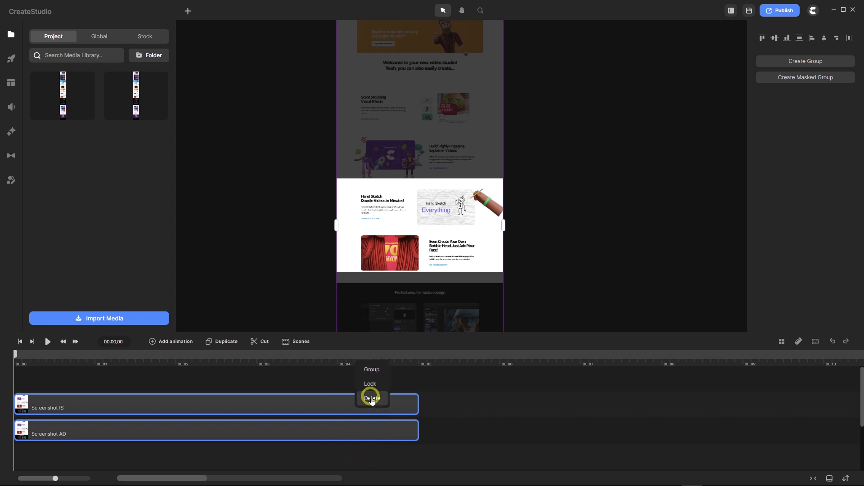
pyautogui.press('Delete')
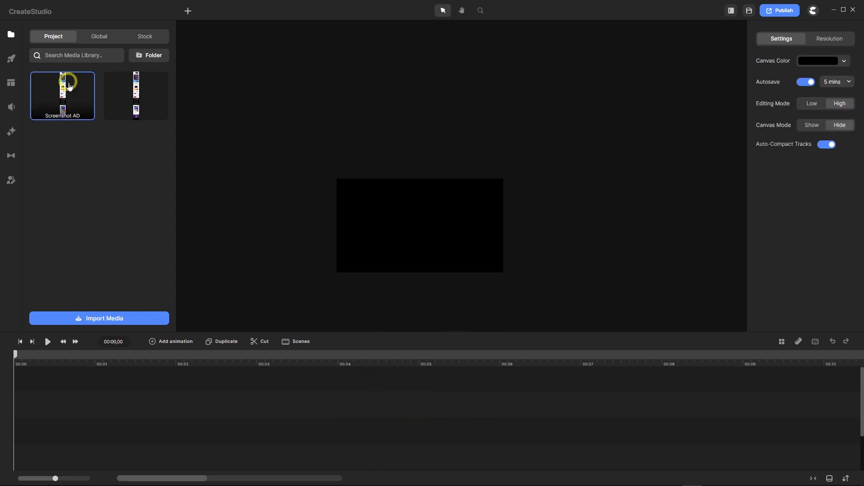
pyautogui.rightClick(137, 94)
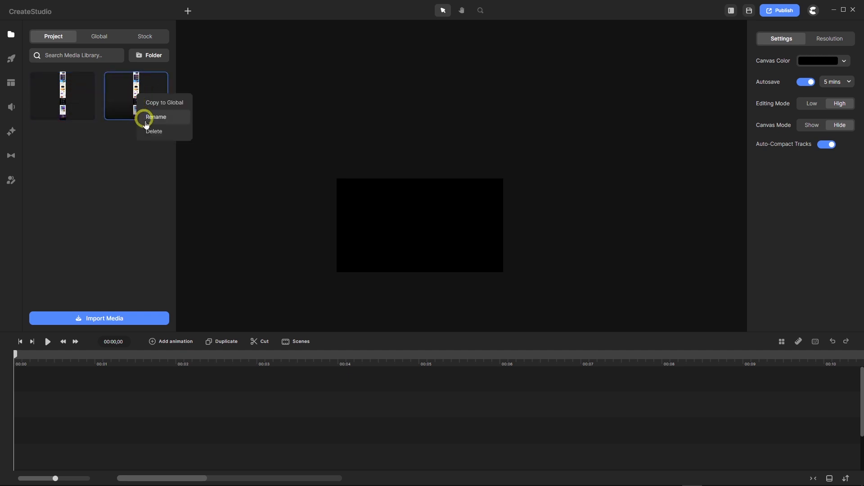
pyautogui.click(153, 132)
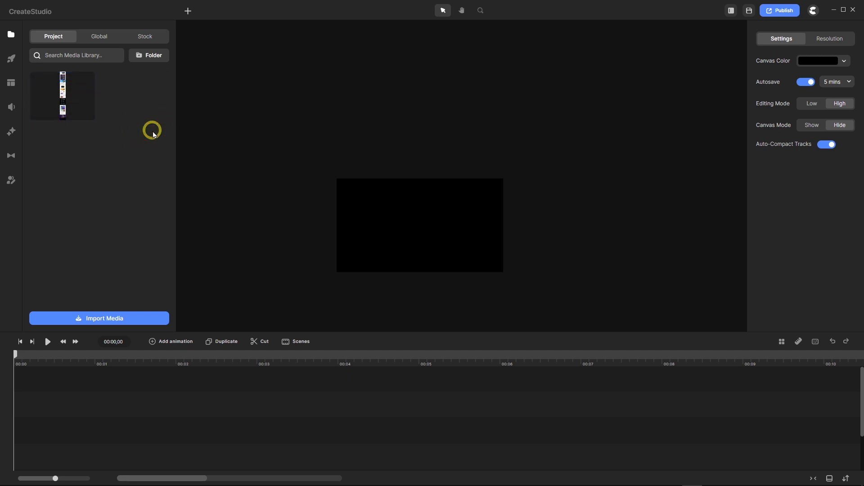
pyautogui.press('f')
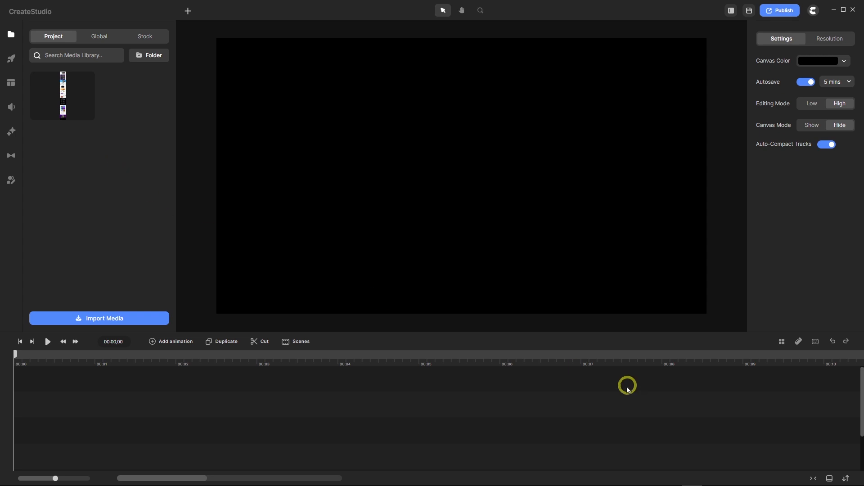
# View the reference video "Website Showcase Tut 1" in the media player and return to CreateStudio.
pyautogui.moveTo(705, 481)
pyautogui.click(774, 477)
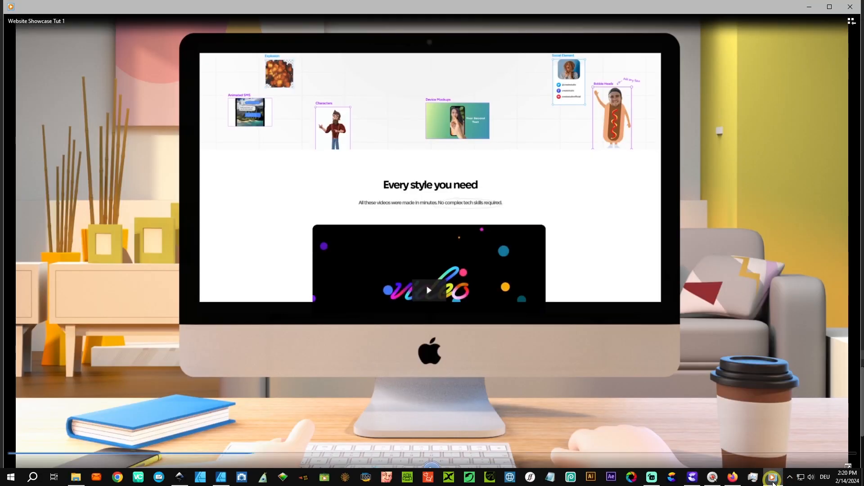
pyautogui.click(774, 477)
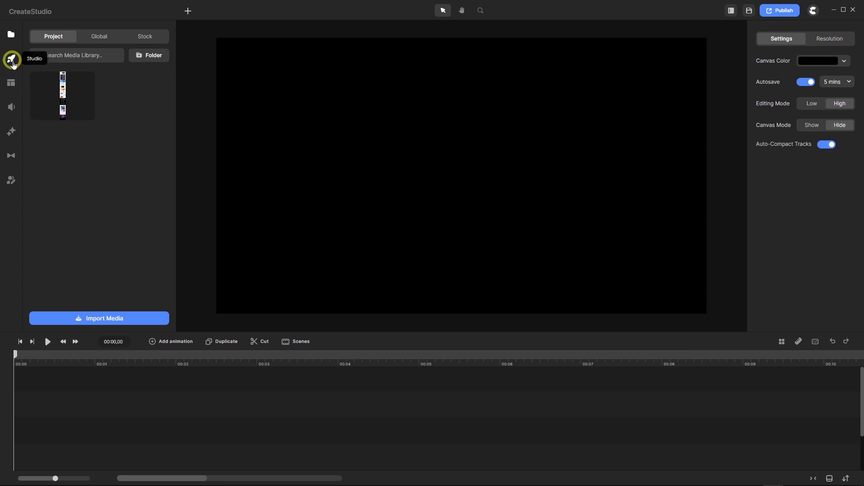
# Add the saved scene "iMac in Living Room" to the start of the timeline.
pyautogui.click(9, 85)
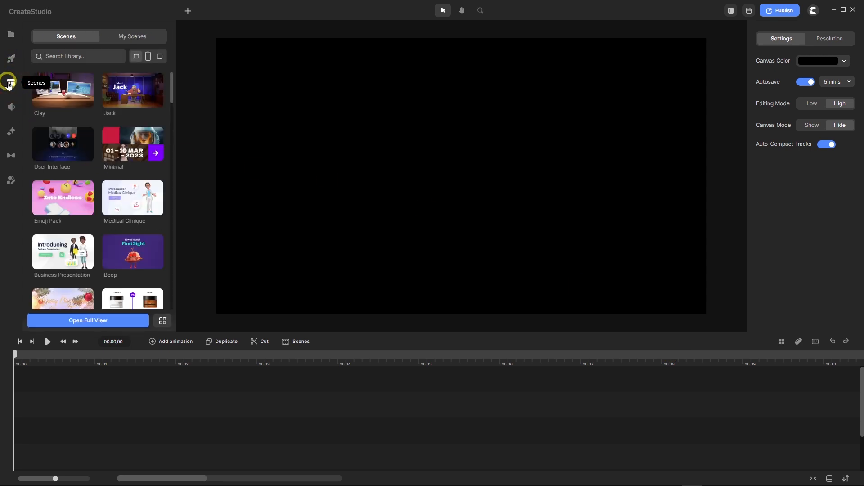
pyautogui.click(141, 36)
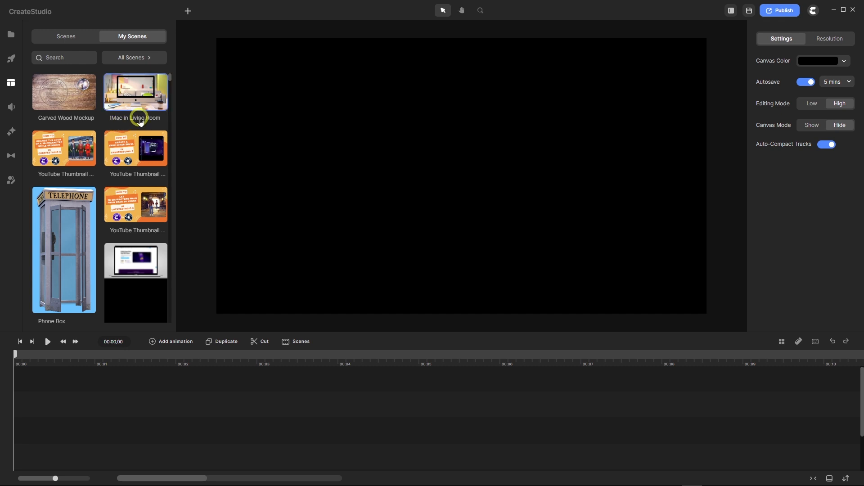
pyautogui.moveTo(137, 91); pyautogui.dragTo(14, 402)
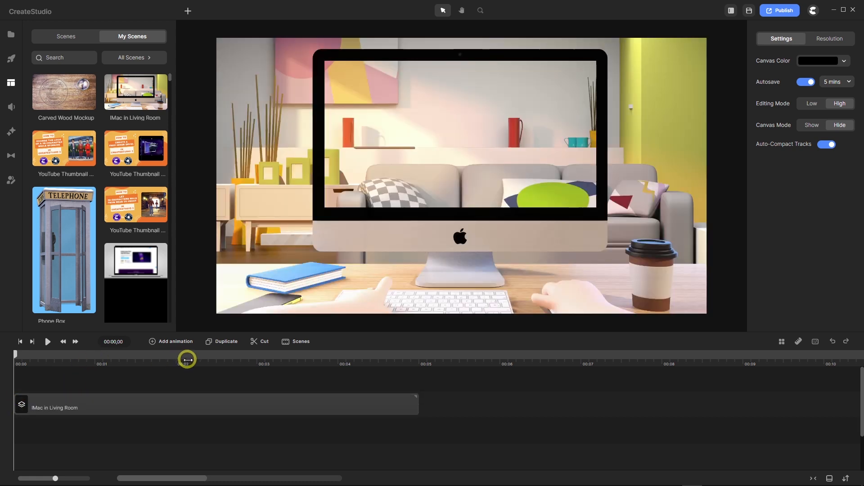
# Ungroup the iMac scene and move its upper Image layer up one track, leaving an empty track between the two layers.
pyautogui.rightClick(153, 408)
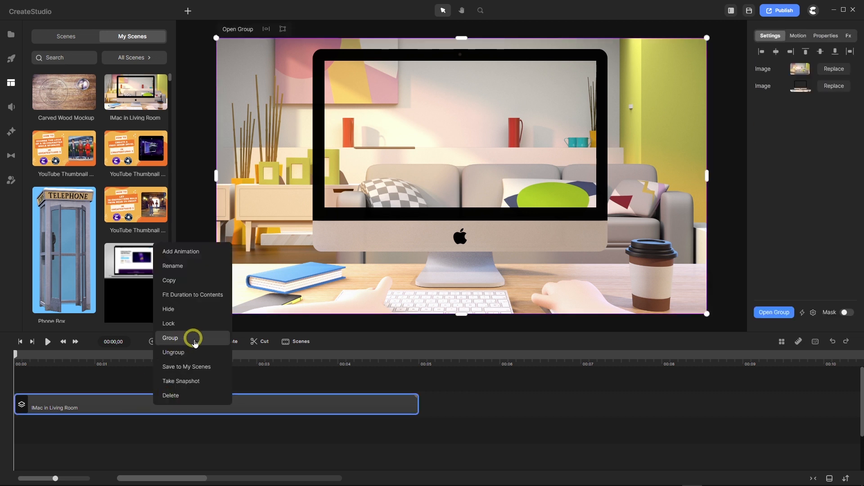
pyautogui.click(192, 353)
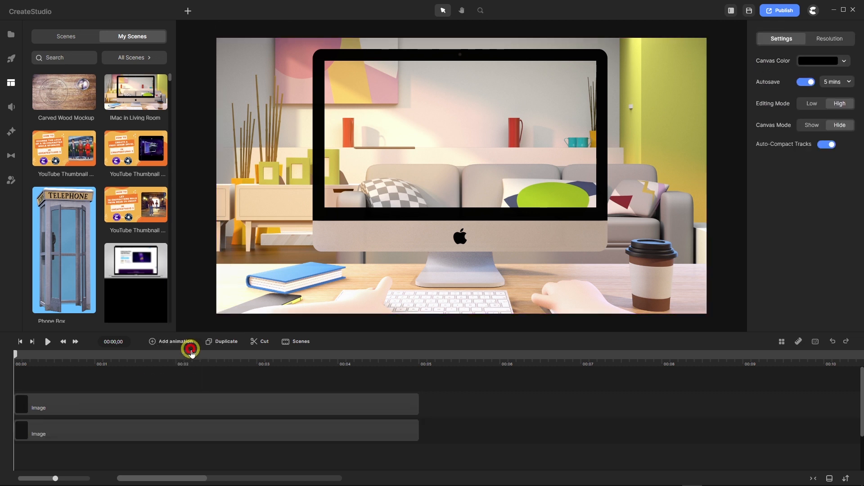
pyautogui.click(126, 403)
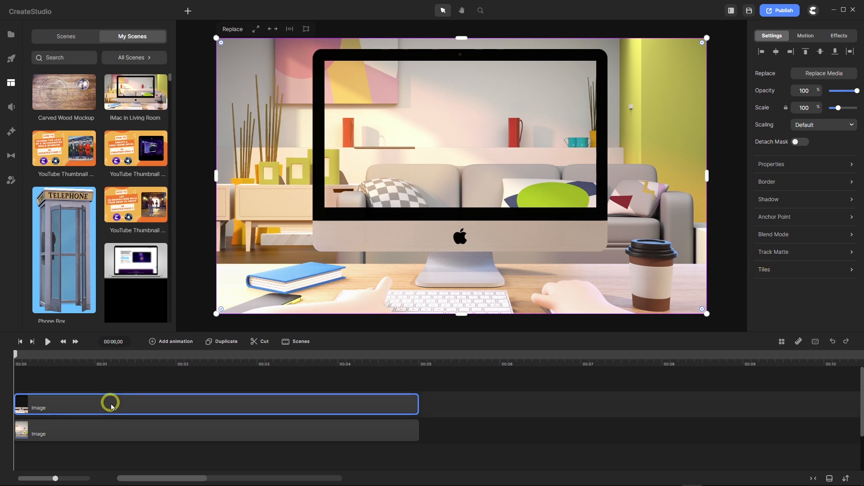
pyautogui.moveTo(111, 406); pyautogui.dragTo(112, 380)
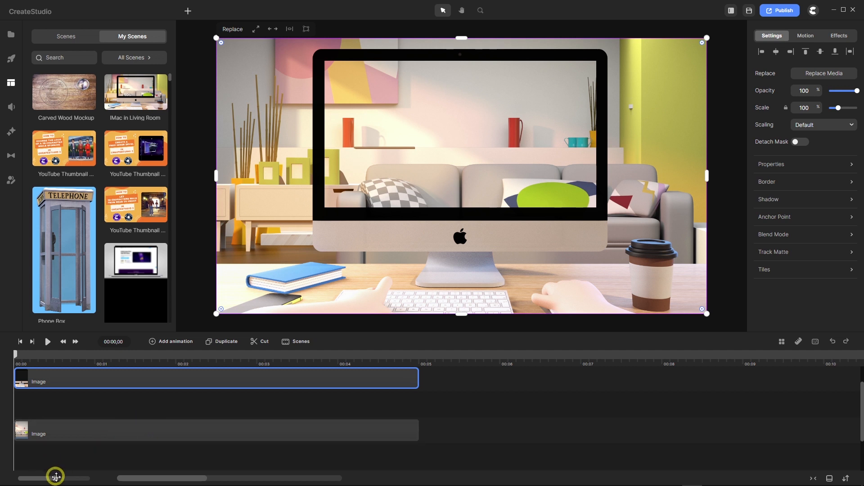
# Select both Image clips and extend them together to a duration of about one minute.
pyautogui.moveTo(55, 477); pyautogui.dragTo(15, 478)
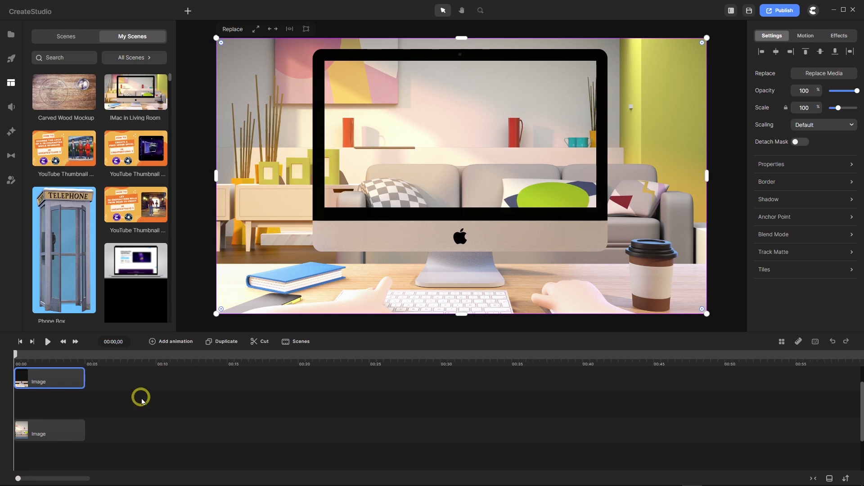
pyautogui.moveTo(116, 375); pyautogui.dragTo(68, 446)
pyautogui.moveTo(84, 380); pyautogui.dragTo(860, 385)
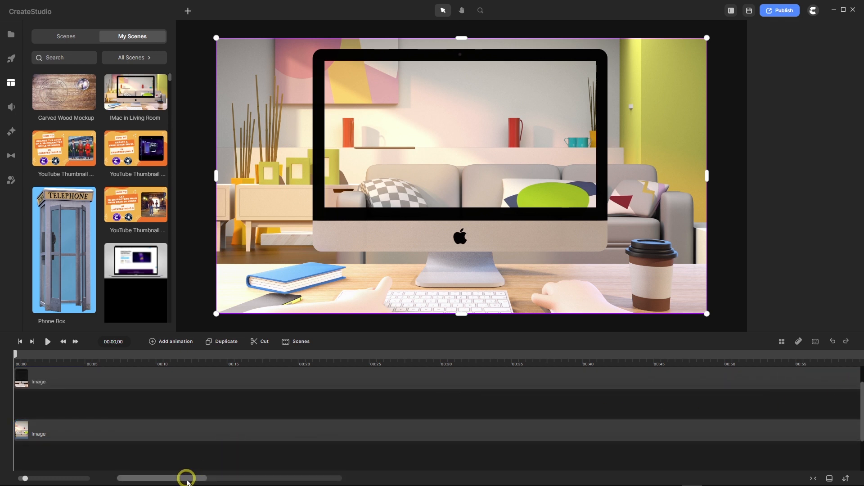
pyautogui.moveTo(185, 477); pyautogui.dragTo(353, 482)
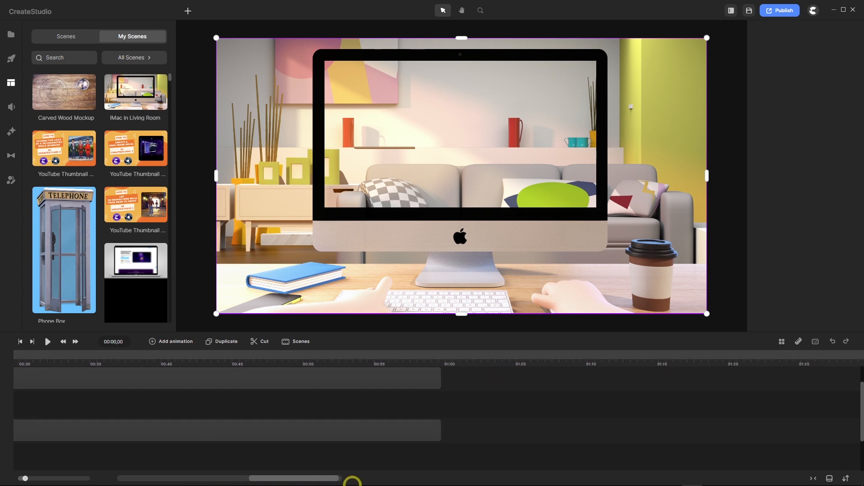
# Place the playhead at 01:00,00 and adjust the ends of both Image clips to meet it.
pyautogui.click(441, 355)
pyautogui.moveTo(442, 355); pyautogui.dragTo(445, 356)
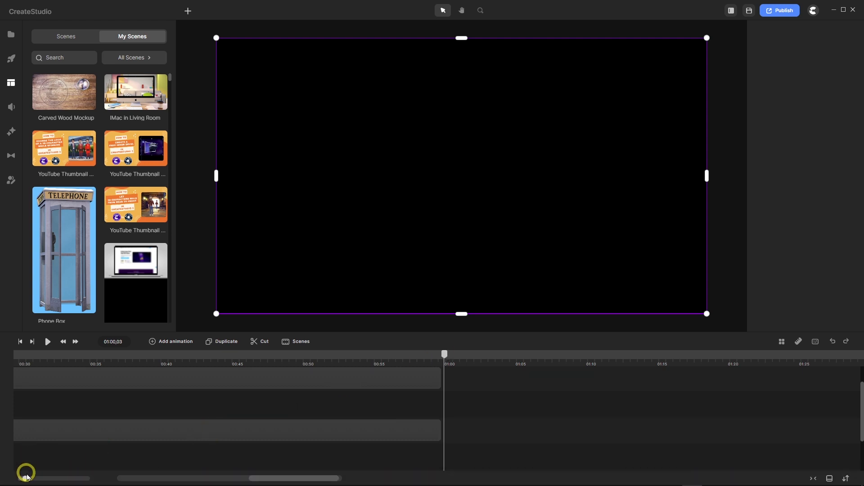
pyautogui.moveTo(24, 477); pyautogui.dragTo(52, 479)
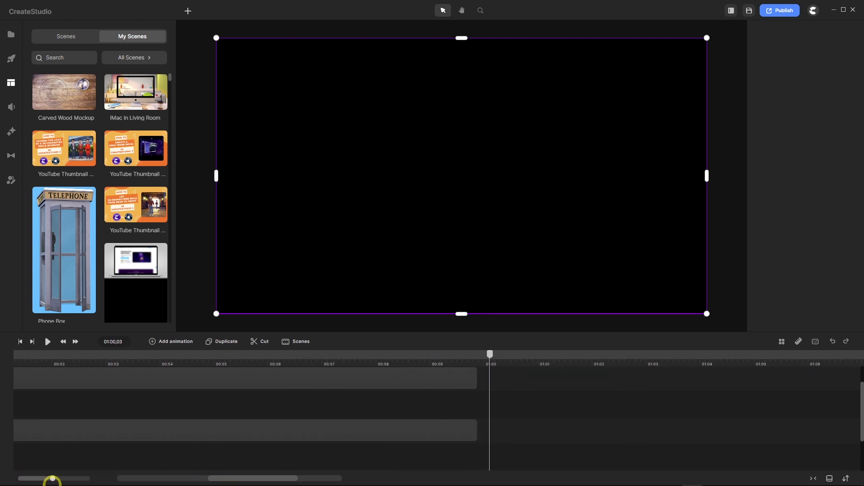
pyautogui.moveTo(491, 355); pyautogui.dragTo(454, 451)
pyautogui.click(480, 381)
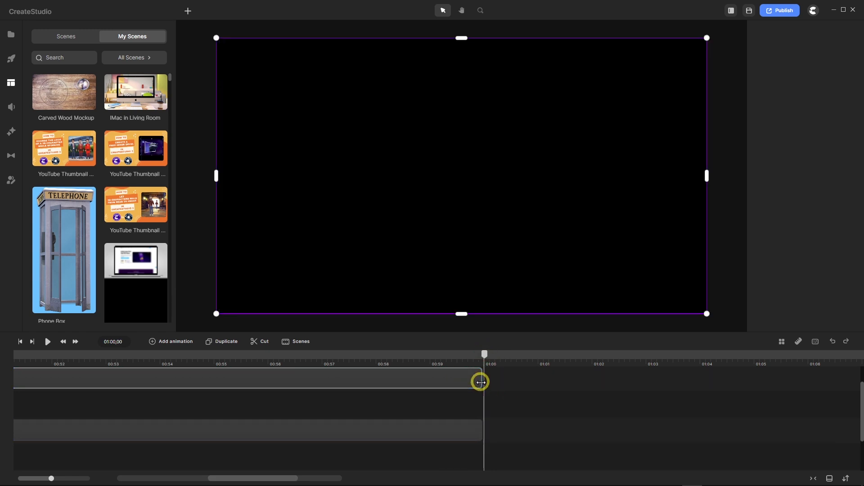
pyautogui.click(468, 387)
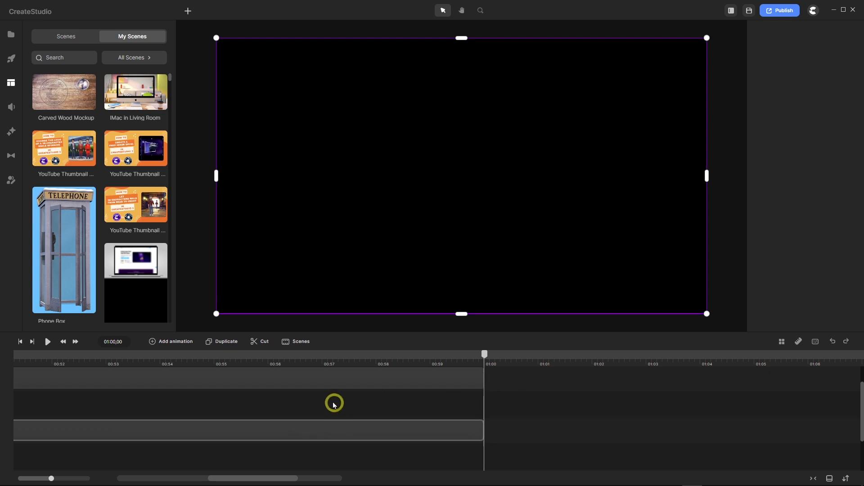
# Return the playhead to the start of the timeline and show the project's media library.
pyautogui.moveTo(225, 480); pyautogui.dragTo(130, 479)
pyautogui.click(20, 342)
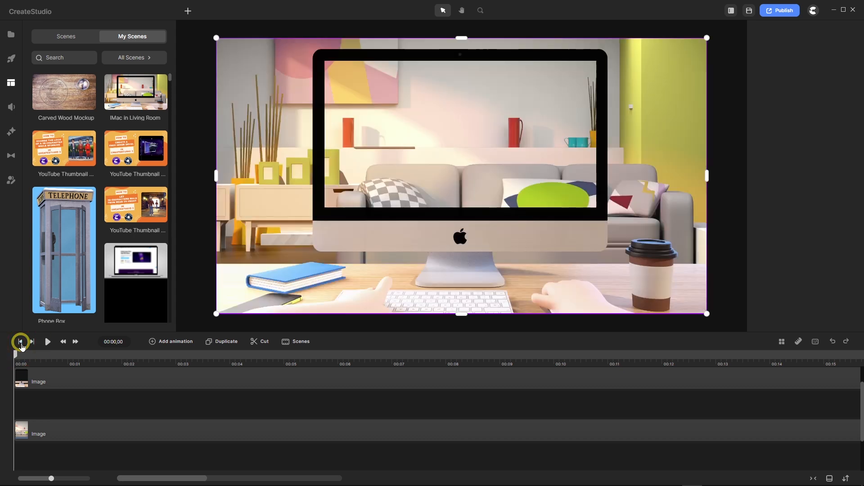
pyautogui.scroll(1, 266, 405)
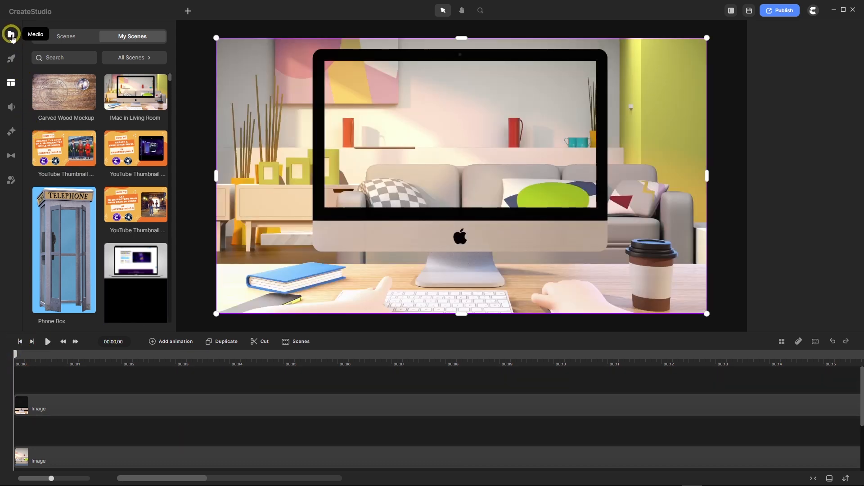
pyautogui.click(11, 35)
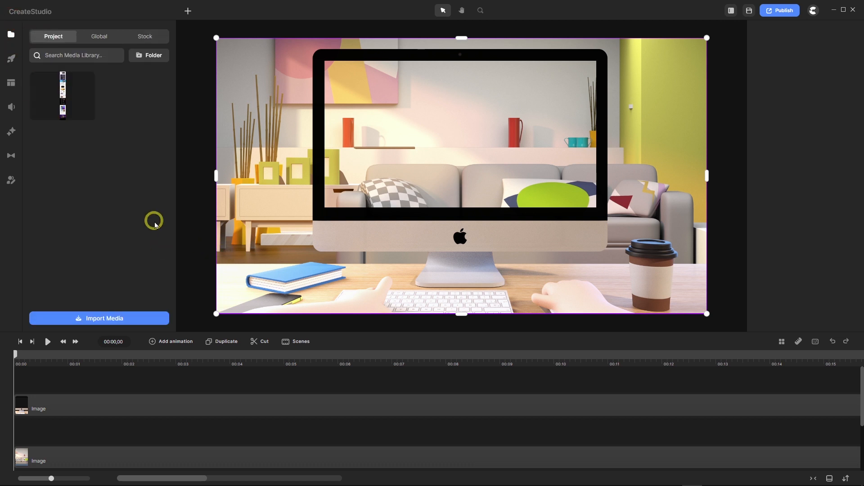
# Place the website screenshot on the empty track between the two Image clips and extend it to their full length.
pyautogui.moveTo(66, 91); pyautogui.dragTo(26, 429)
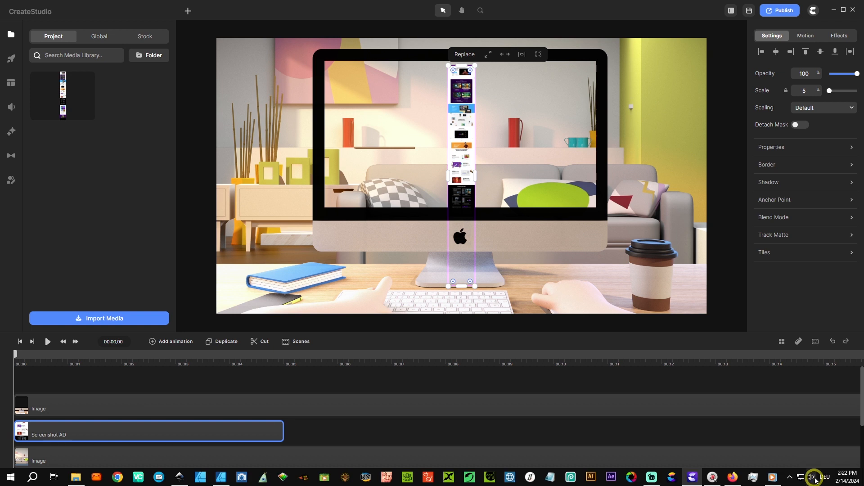
pyautogui.click(813, 480)
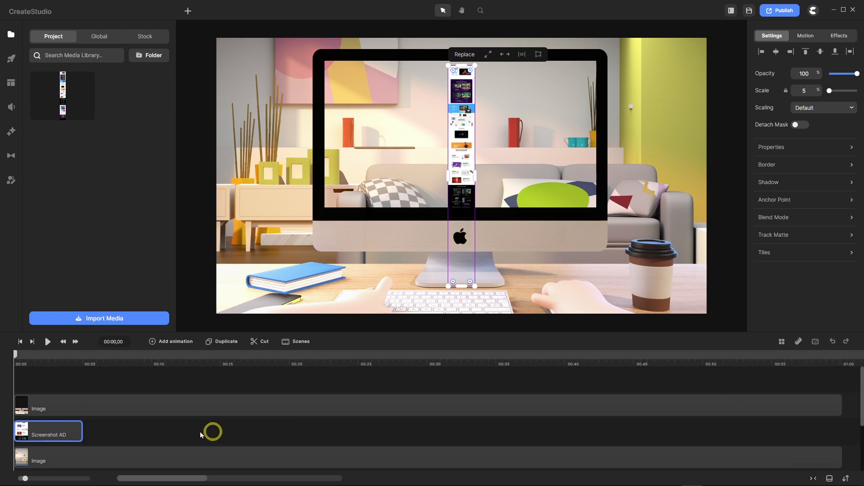
pyautogui.moveTo(82, 435); pyautogui.dragTo(839, 430)
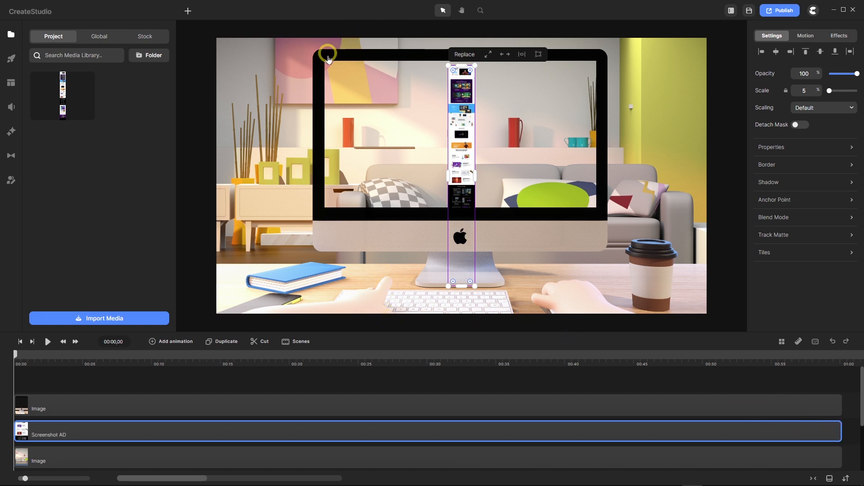
# Set the website screenshot's scale to 56%.
pyautogui.click(812, 89)
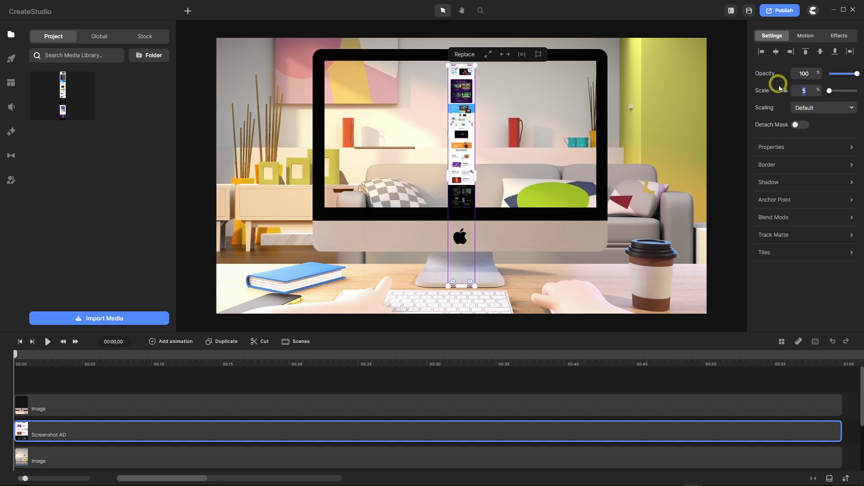
pyautogui.write('56')
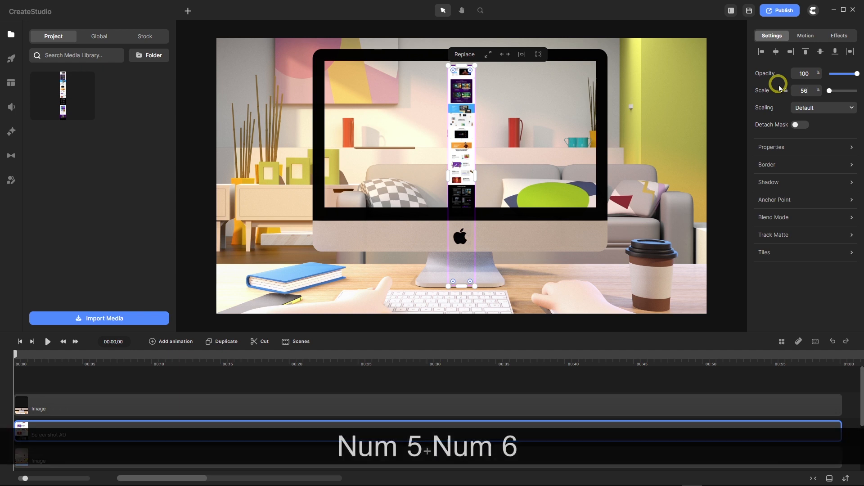
pyautogui.press('Return')
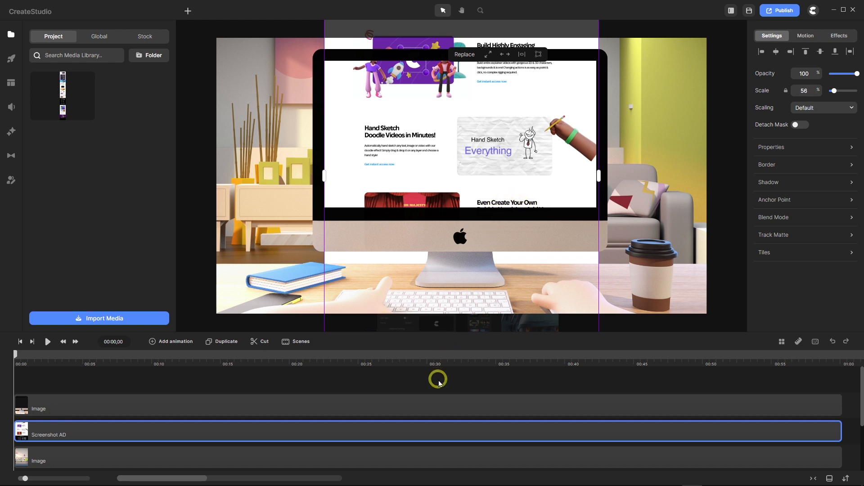
# Nudge the screenshot slightly left so its width is centred on the iMac screen.
pyautogui.click(439, 427)
pyautogui.click(438, 427)
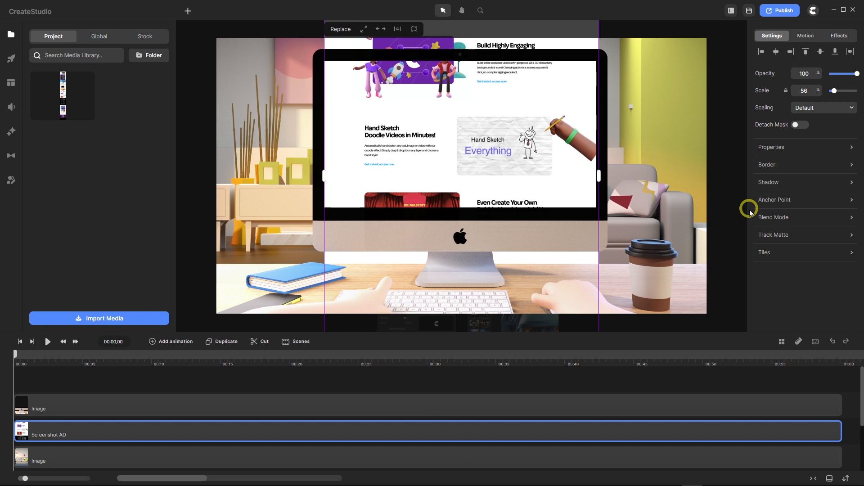
pyautogui.press('Left')
pyautogui.press('Left')
pyautogui.press('Left')
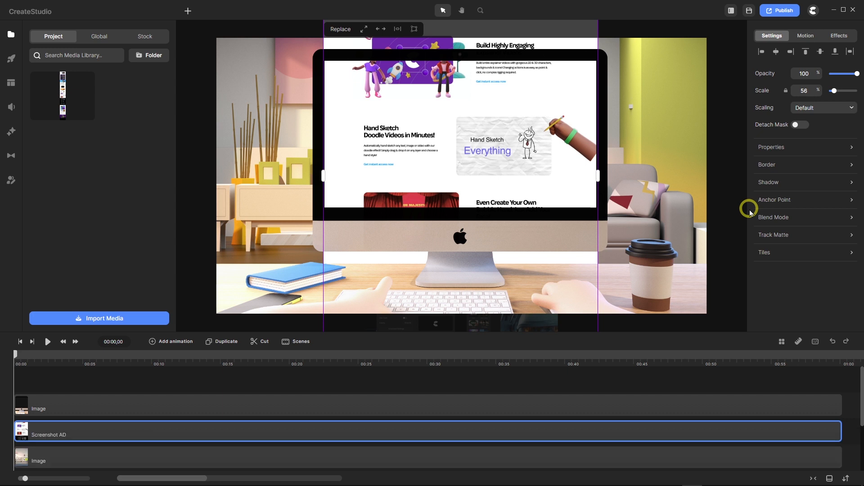
pyautogui.press('Left')
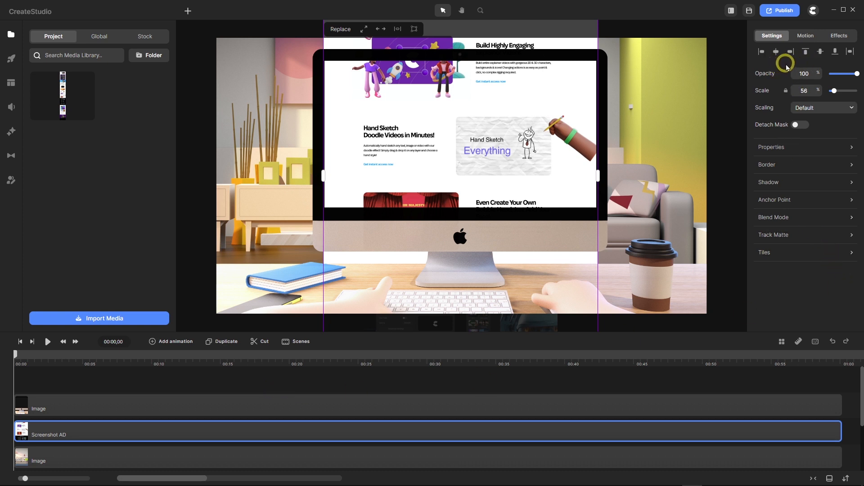
# Align the screenshot to the top of the canvas, and shift it down until its header meets the iMac screen's upper edge.
pyautogui.click(806, 52)
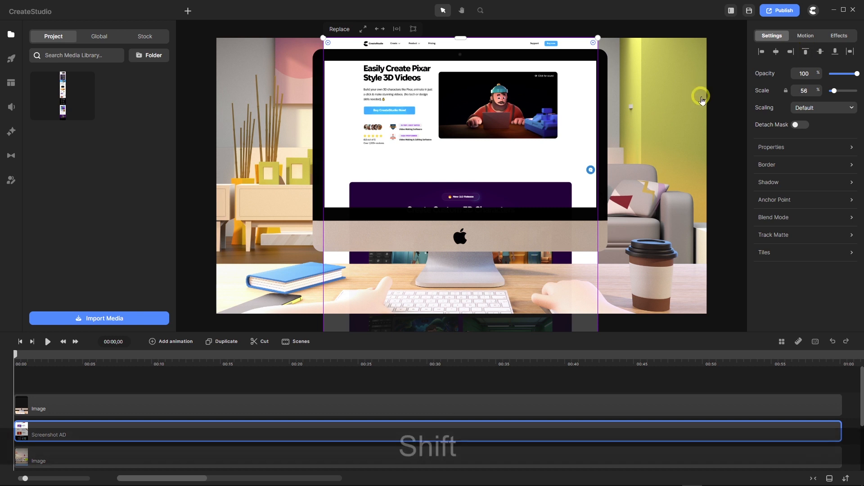
pyautogui.hotkey('shift', 'Down')
pyautogui.hotkey('shift', 'Down')
pyautogui.hotkey('shift', 'Down')
pyautogui.hotkey('shift', 'Down')
pyautogui.hotkey('shift', 'Down')
pyautogui.hotkey('shift', 'Down')
pyautogui.hotkey('shift', 'Down')
pyautogui.hotkey('shift', 'Down')
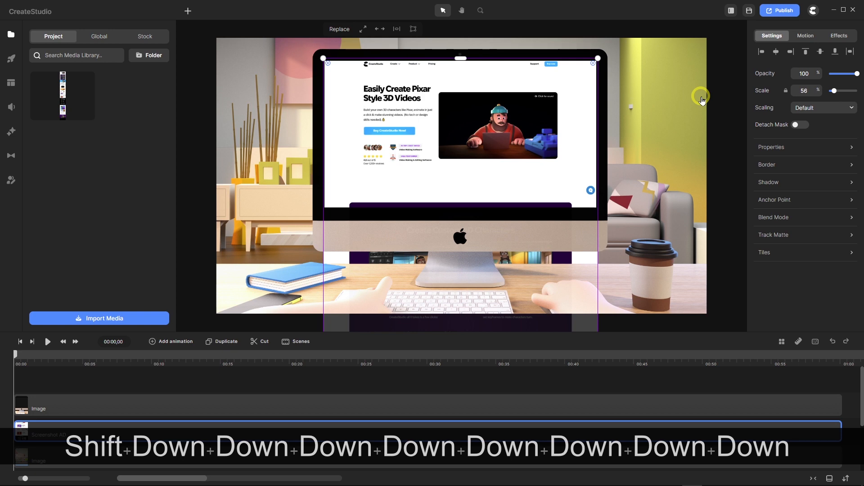
pyautogui.hotkey('shift', 'Down')
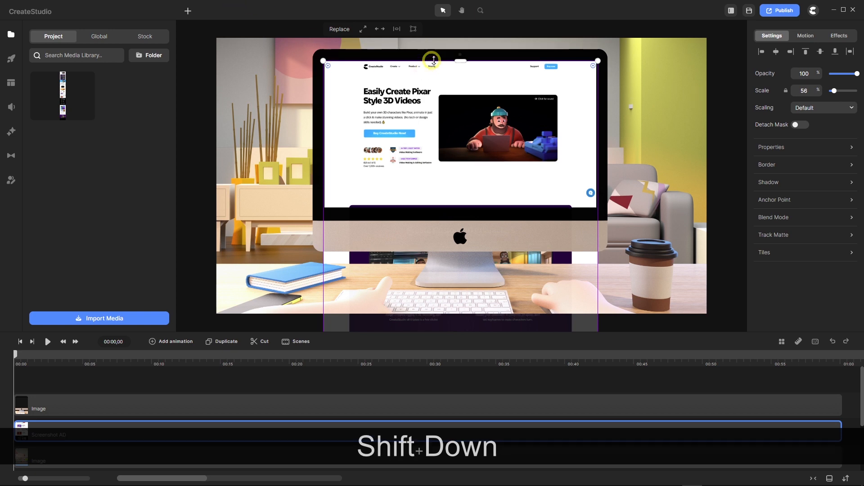
# Fine-tune the screenshot upward by one small increment against the upper edge of the iMac screen.
pyautogui.scroll(5, 451, 54)
pyautogui.scroll(5, 451, 55)
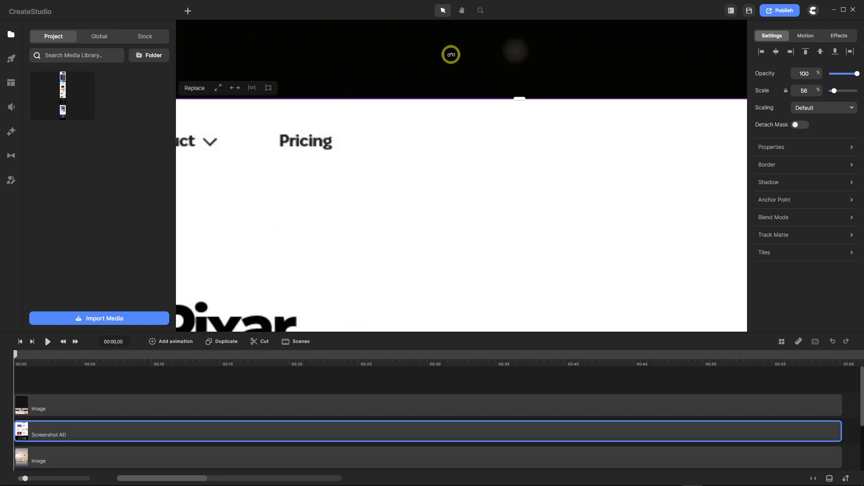
pyautogui.press('Up')
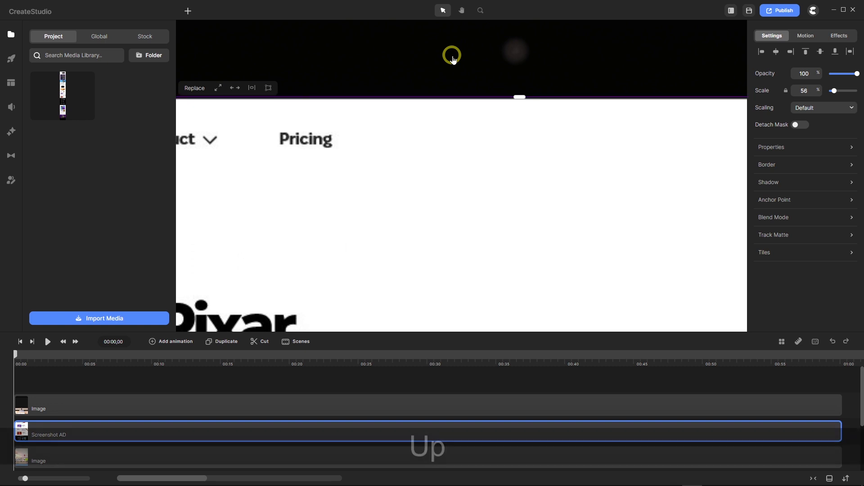
pyautogui.scroll(-5, 462, 201)
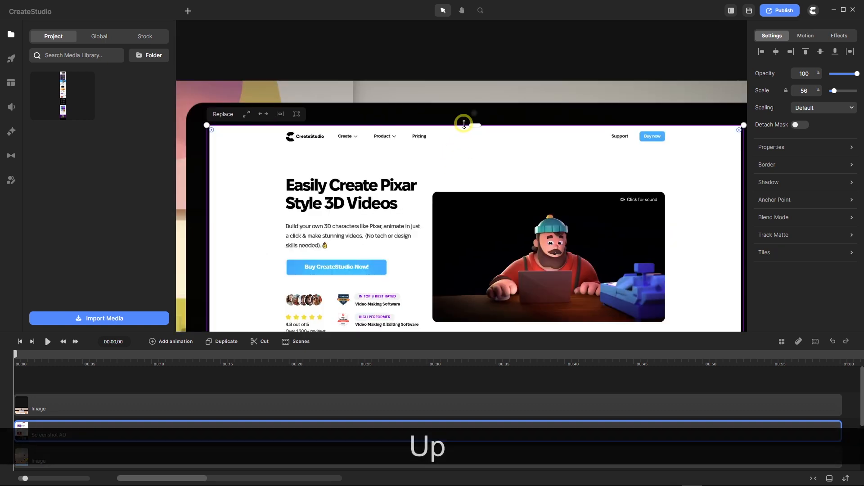
pyautogui.scroll(-3, 445, 118)
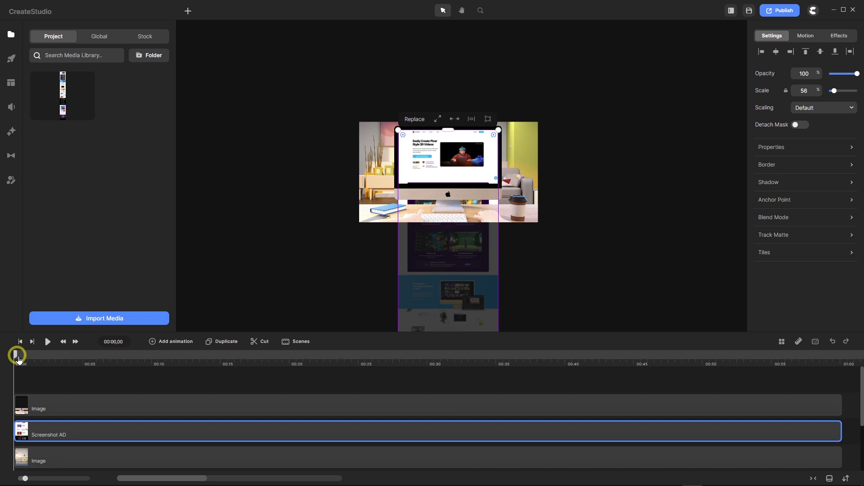
# At 00:03,00, add a Position animation with Linear easing to the Screenshot clip.
pyautogui.moveTo(19, 359); pyautogui.dragTo(57, 369)
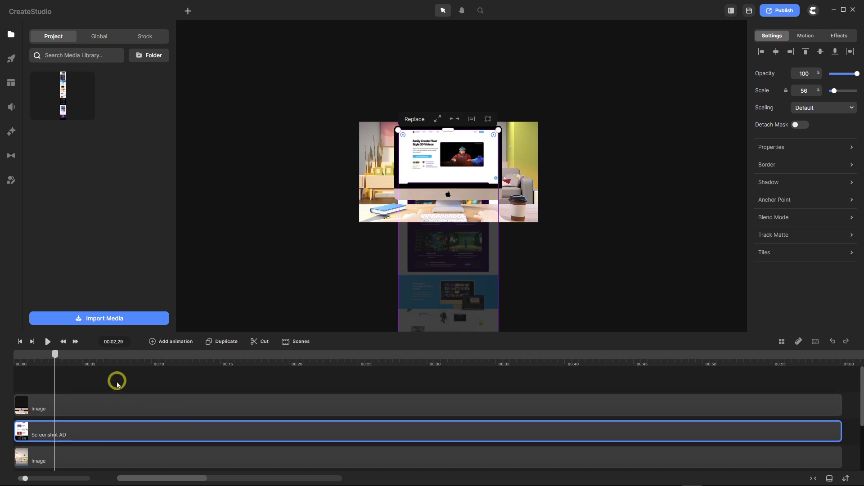
pyautogui.click(75, 341)
pyautogui.click(456, 143)
pyautogui.scroll(5, 456, 142)
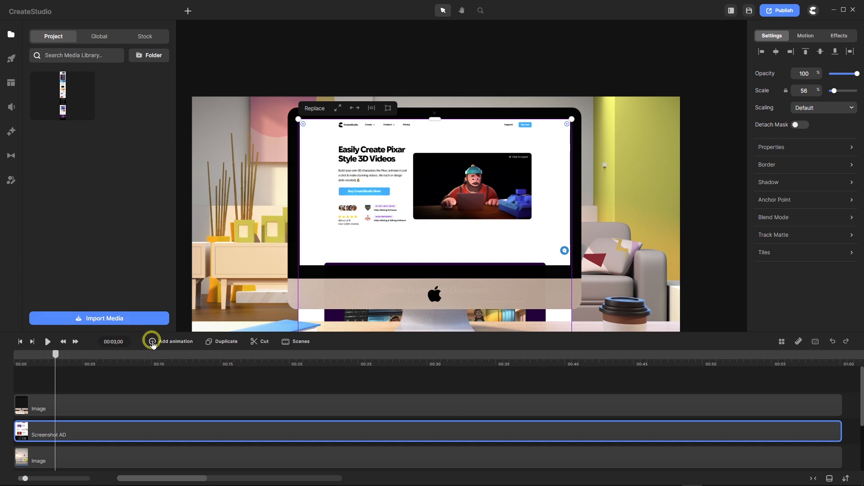
pyautogui.click(152, 344)
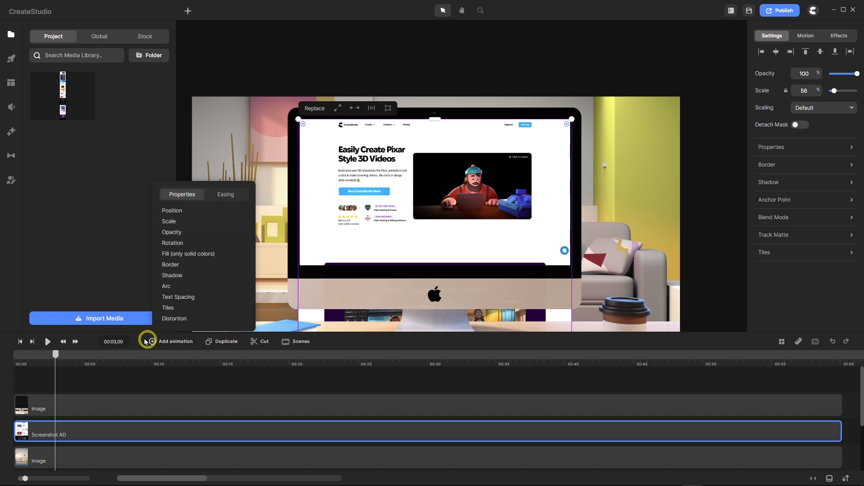
pyautogui.click(179, 212)
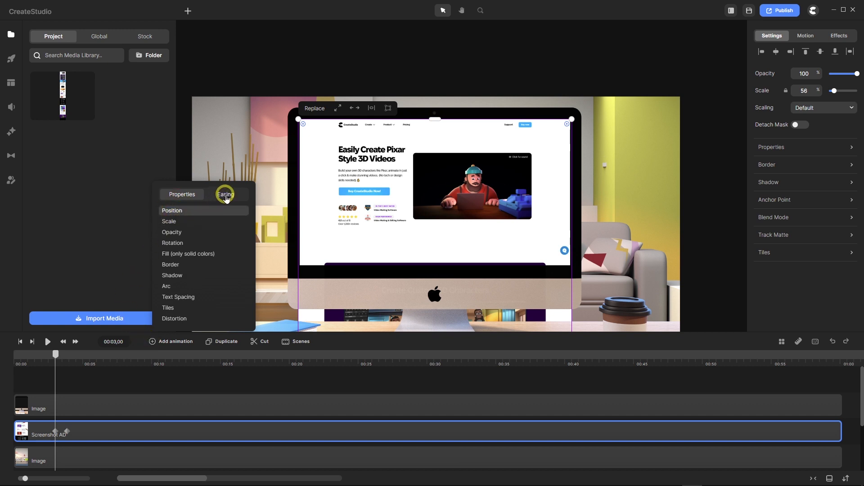
pyautogui.click(226, 197)
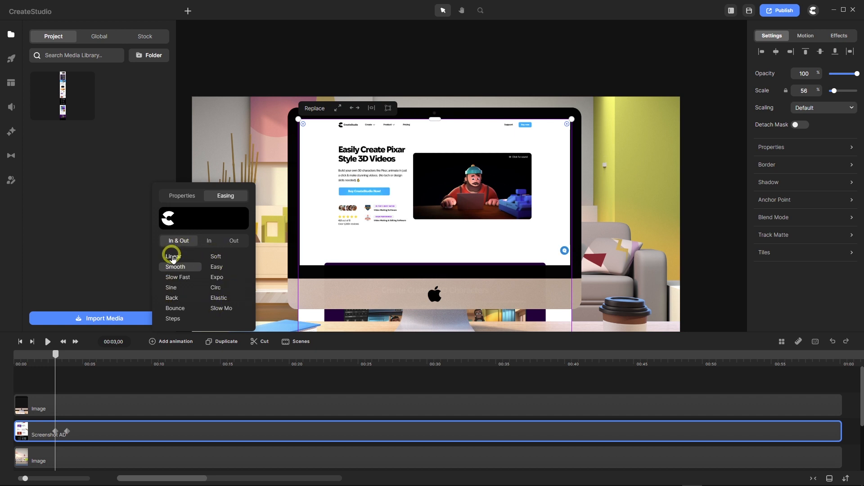
pyautogui.click(172, 257)
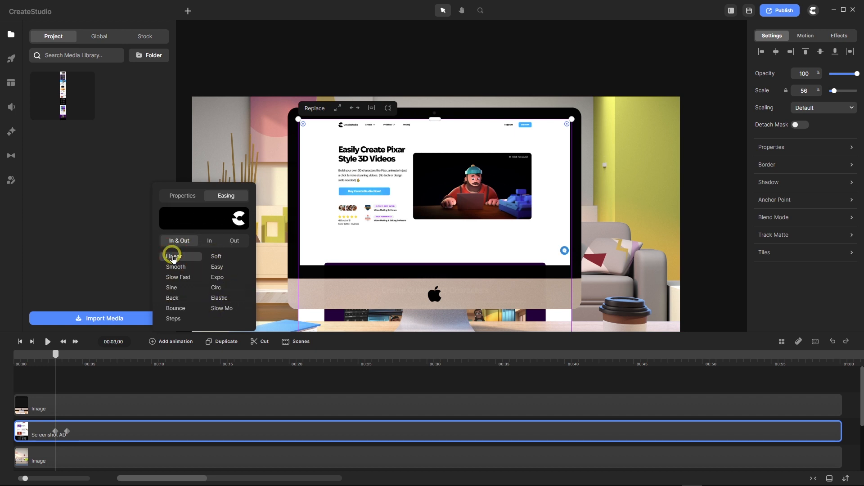
# Place the playhead at 00:53,00 and move the Position animation's end keyframe there.
pyautogui.click(55, 357)
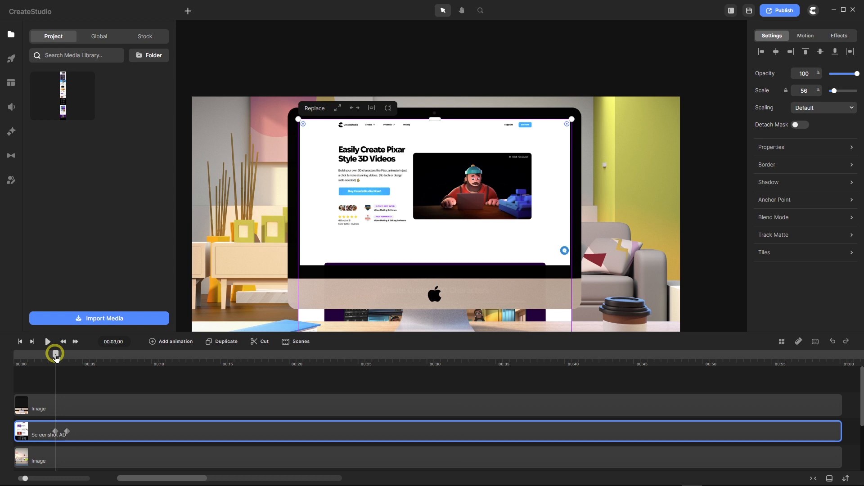
pyautogui.moveTo(55, 357); pyautogui.dragTo(747, 374)
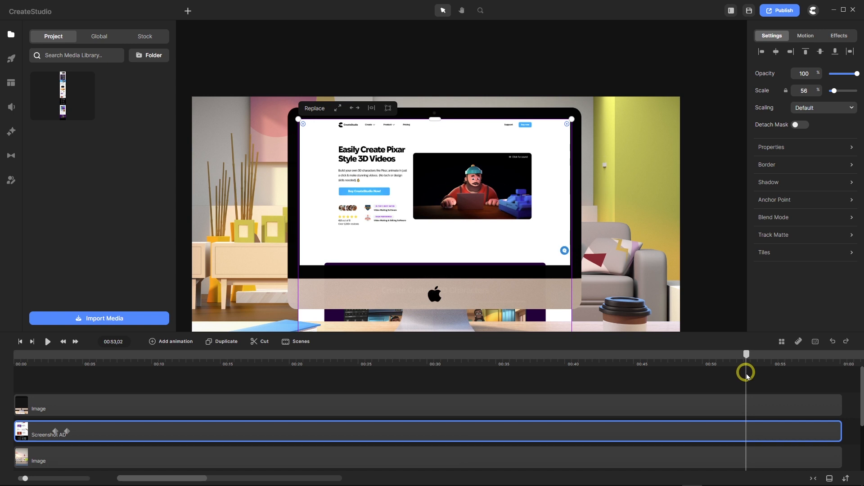
pyautogui.click(63, 344)
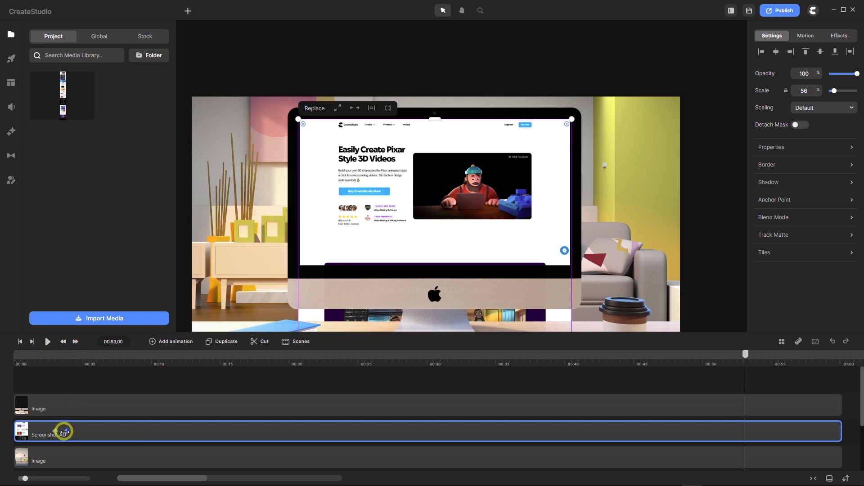
pyautogui.moveTo(65, 431); pyautogui.dragTo(743, 442)
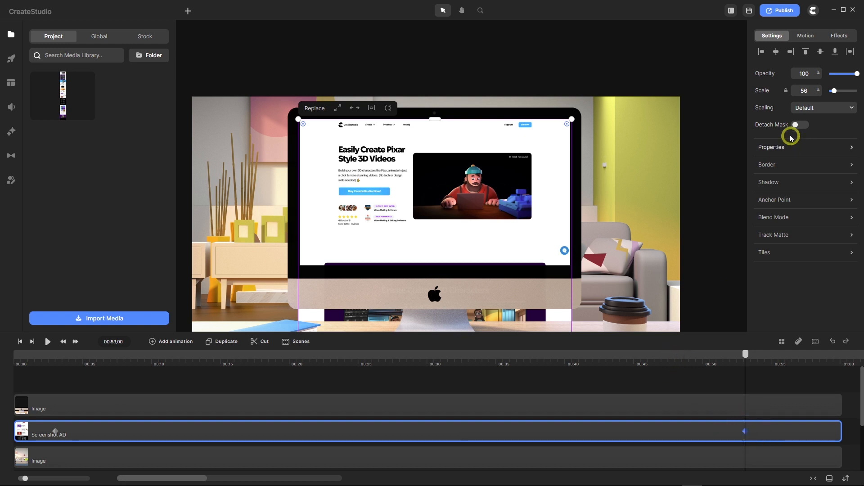
# At the end keyframe, align the screenshot to the canvas bottom and shift it vertically until the purple section's lower edge meets the iMac bezel.
pyautogui.click(835, 52)
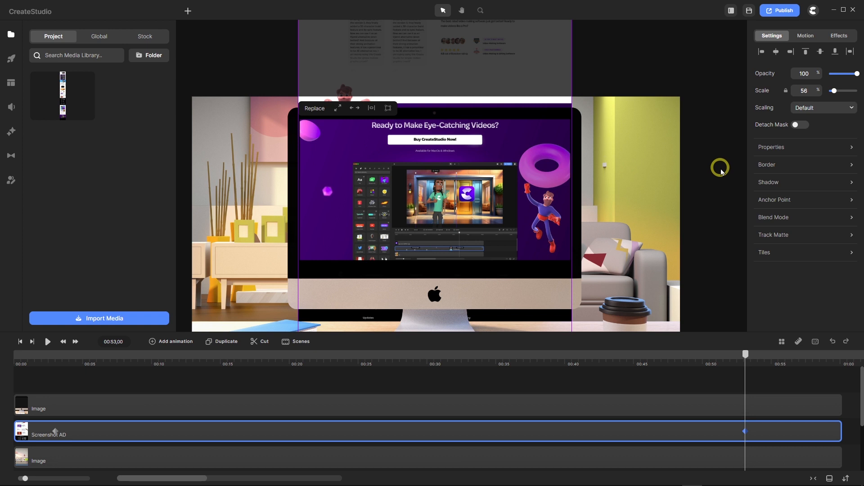
pyautogui.hotkey('shift', 'Up')
pyautogui.hotkey('shift', 'Up')
pyautogui.hotkey('shift', 'Up')
pyautogui.hotkey('shift', 'Up')
pyautogui.hotkey('shift', 'Up')
pyautogui.hotkey('shift', 'Up')
pyautogui.hotkey('shift', 'Up')
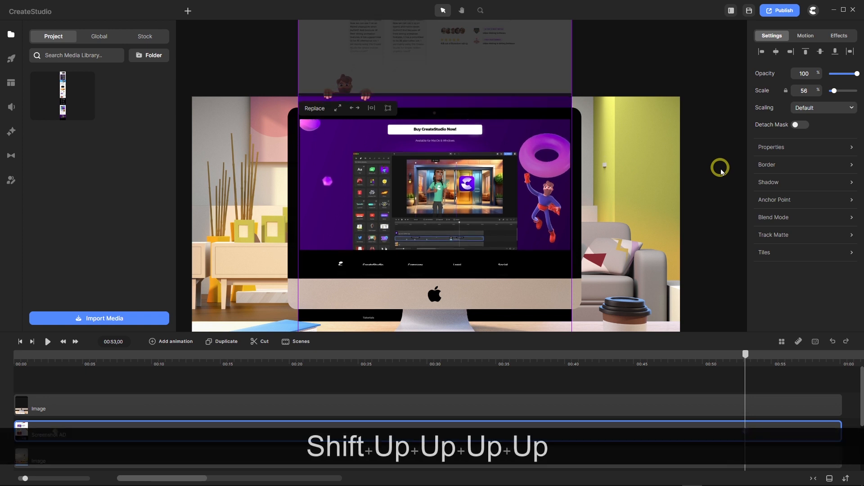
pyautogui.hotkey('shift', 'Up')
pyautogui.hotkey('shift', 'Up')
pyautogui.hotkey('shift', 'Up')
pyautogui.hotkey('shift', 'Up')
pyautogui.hotkey('shift', 'Up')
pyautogui.hotkey('shift', 'Up')
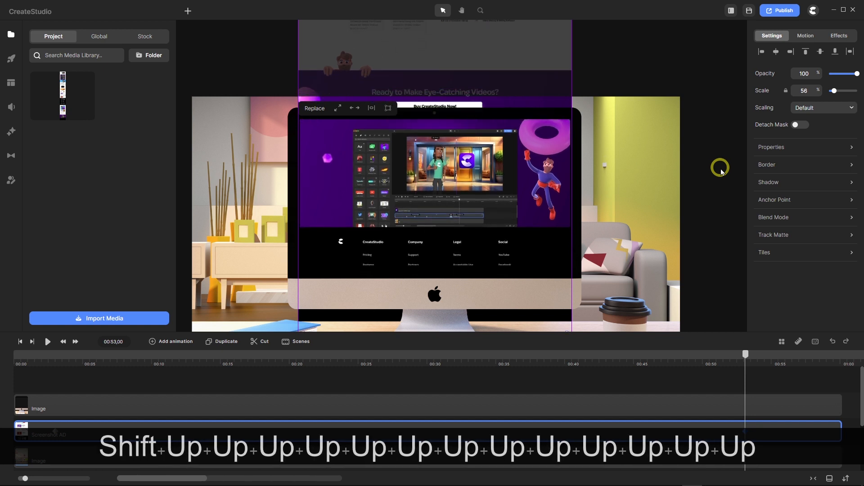
pyautogui.hotkey('shift', 'Down')
pyautogui.hotkey('shift', 'Down')
pyautogui.hotkey('shift', 'Down')
pyautogui.hotkey('shift', 'Down')
pyautogui.hotkey('shift', 'Down')
pyautogui.hotkey('shift', 'Down')
pyautogui.hotkey('shift', 'Down')
pyautogui.hotkey('shift', 'Down')
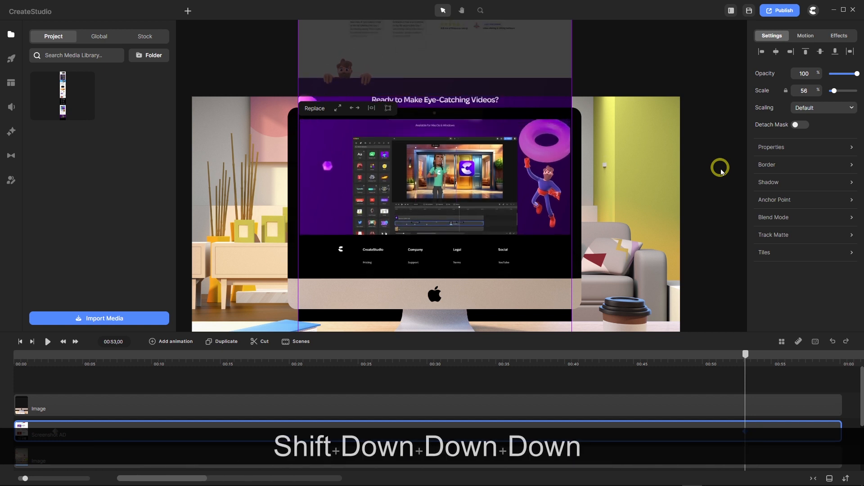
pyautogui.hotkey('shift', 'Down')
pyautogui.hotkey('shift', 'Down')
pyautogui.hotkey('shift', 'Down')
pyautogui.hotkey('shift', 'Down')
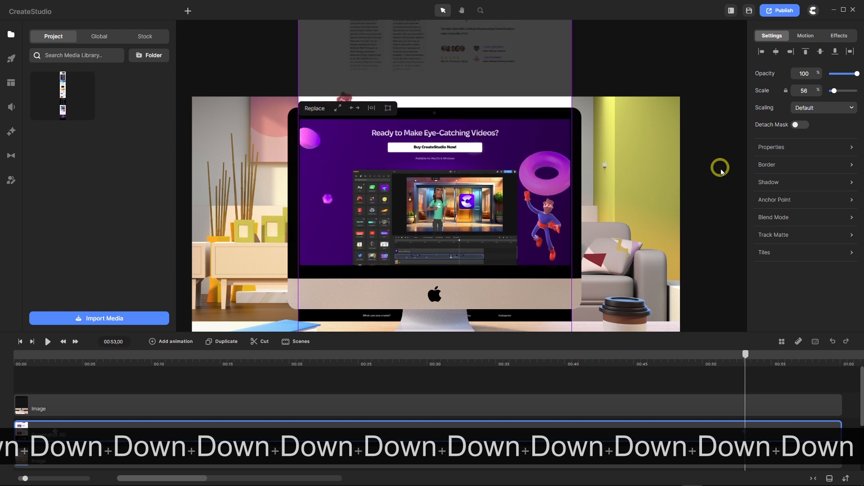
pyautogui.hotkey('shift', 'Up')
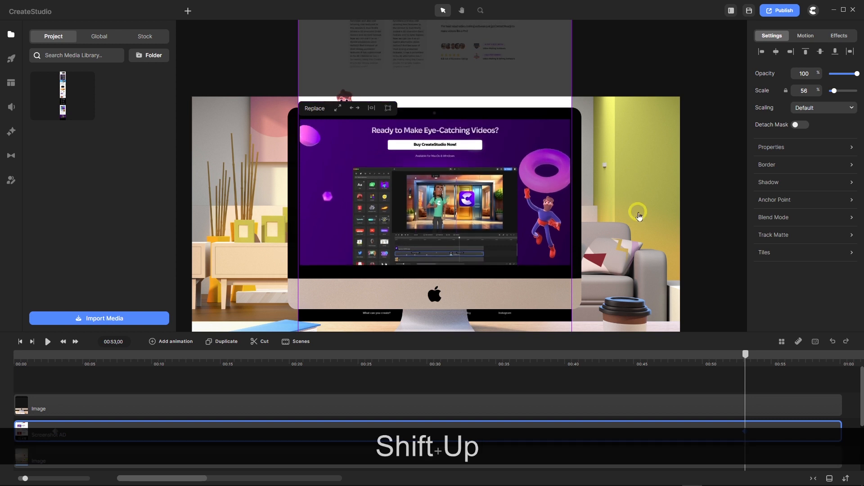
# Fine-tune the screenshot's end position vertically so the purple section's lower edge sits exactly on the lower edge of the iMac screen.
pyautogui.scroll(5, 403, 270)
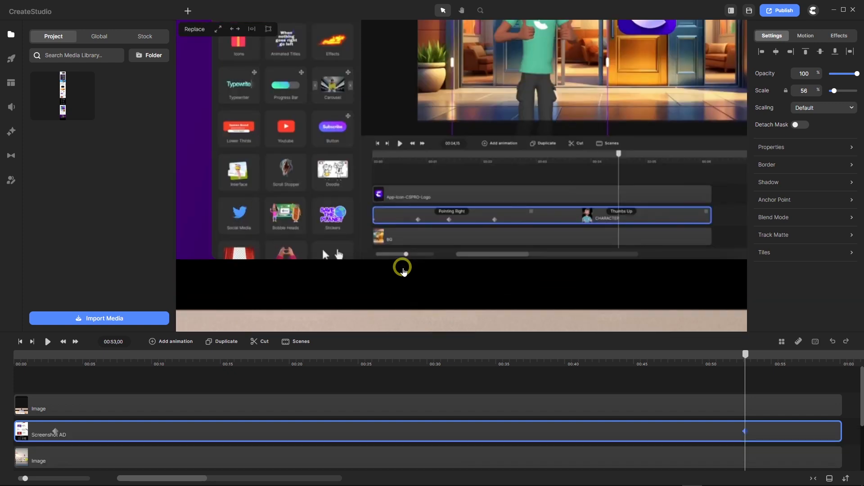
pyautogui.press('Up')
pyautogui.press('Up')
pyautogui.press('Up')
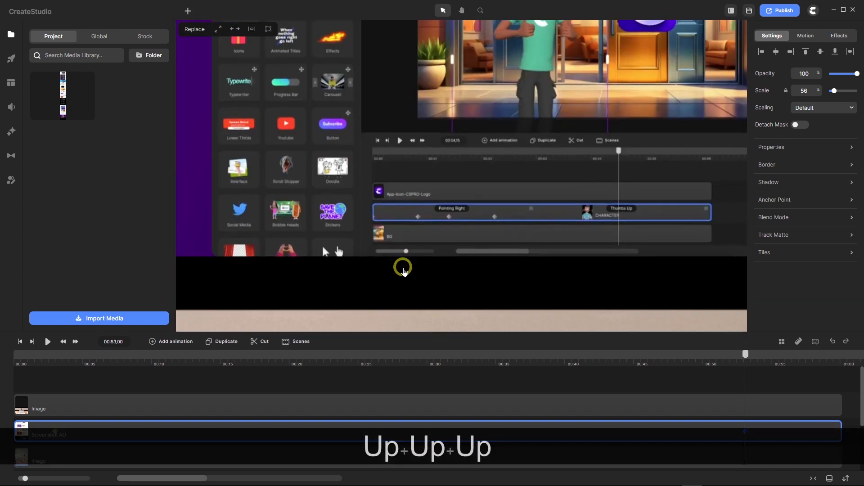
pyautogui.press('Down')
pyautogui.press('Down')
pyautogui.press('Down')
pyautogui.press('Down')
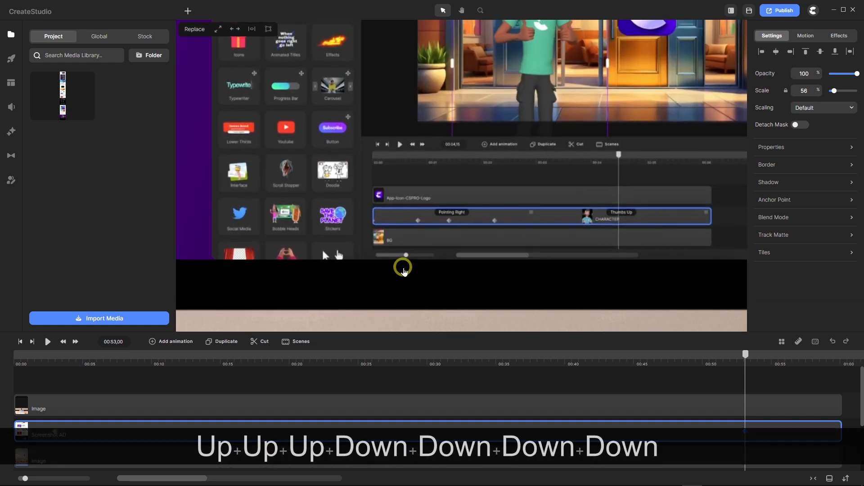
# Nudge the screenshot vertically at the 00:53,00 keyframe to finalize its alignment with the lower iMac bezel.
pyautogui.press('Up')
pyautogui.press('Down')
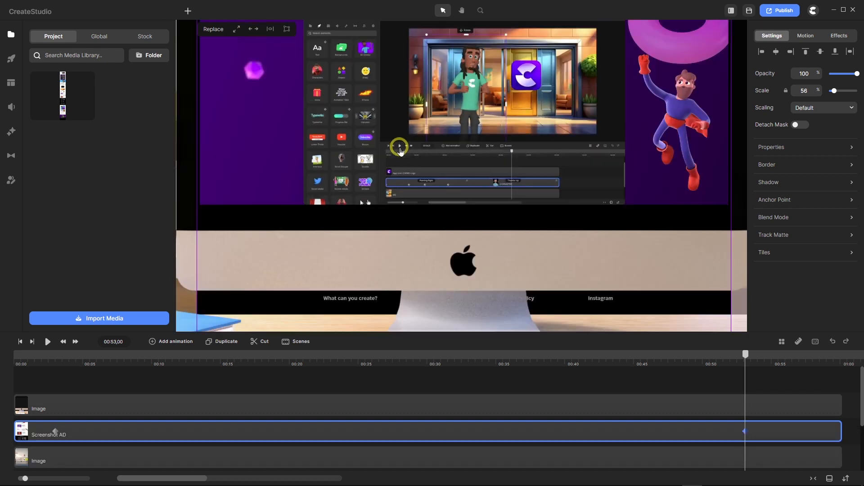
pyautogui.scroll(-4, 402, 150)
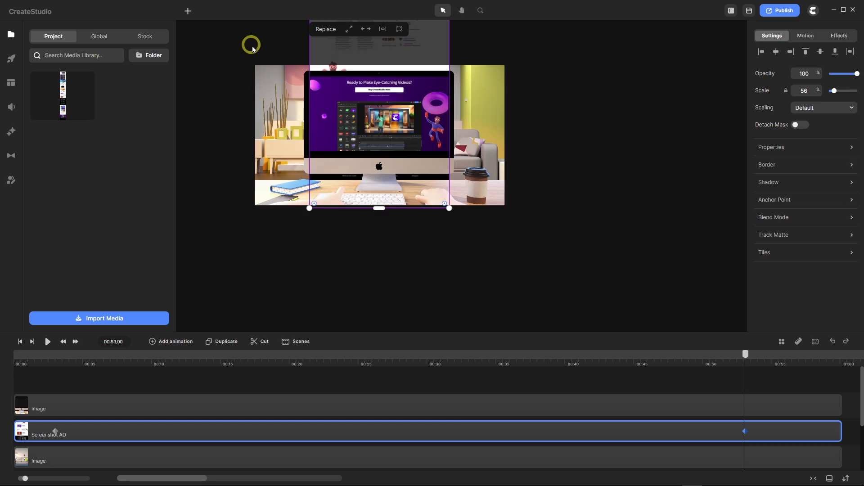
pyautogui.scroll(-1, 257, 43)
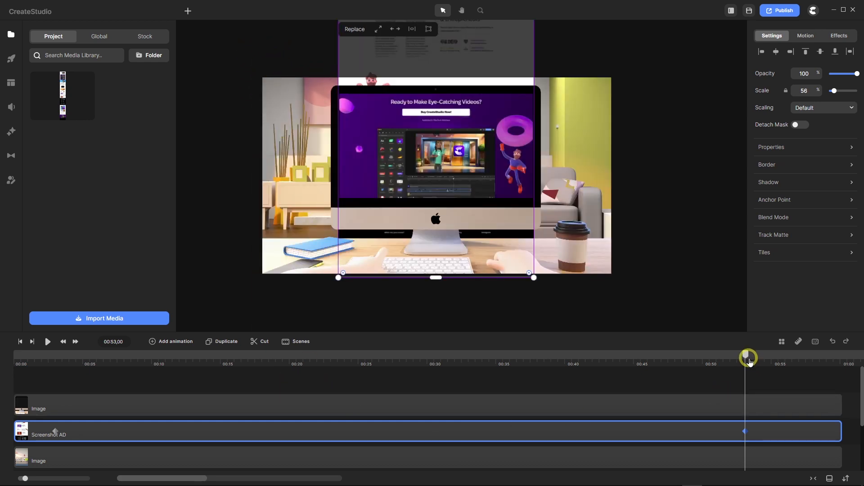
# Return the playhead to 00:00,00 and check the screenshot's start position in the full iMac scene.
pyautogui.moveTo(746, 357); pyautogui.dragTo(26, 365)
pyautogui.moveTo(87, 370); pyautogui.dragTo(4, 353)
pyautogui.click(446, 221)
pyautogui.scroll(-1, 445, 222)
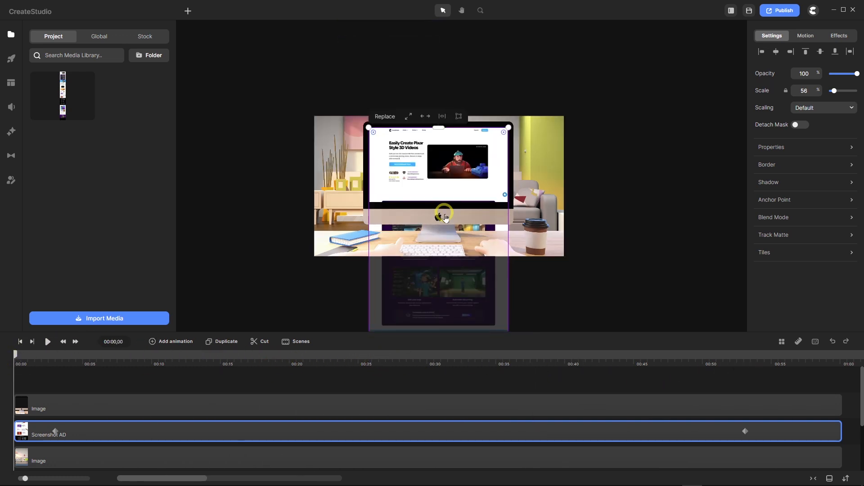
pyautogui.scroll(2, 446, 219)
pyautogui.scroll(-1, 448, 221)
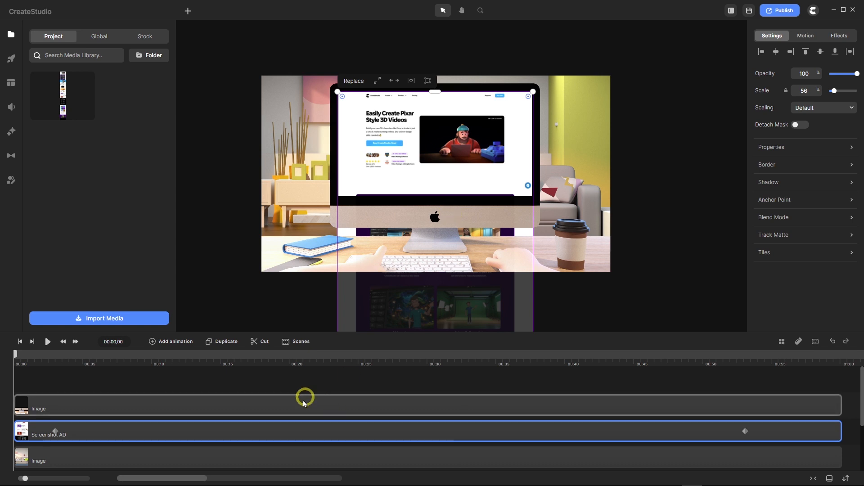
# Move the iMac image clip up to free a track above the screenshot, and add a rectangle shape.
pyautogui.moveTo(291, 413); pyautogui.dragTo(287, 378)
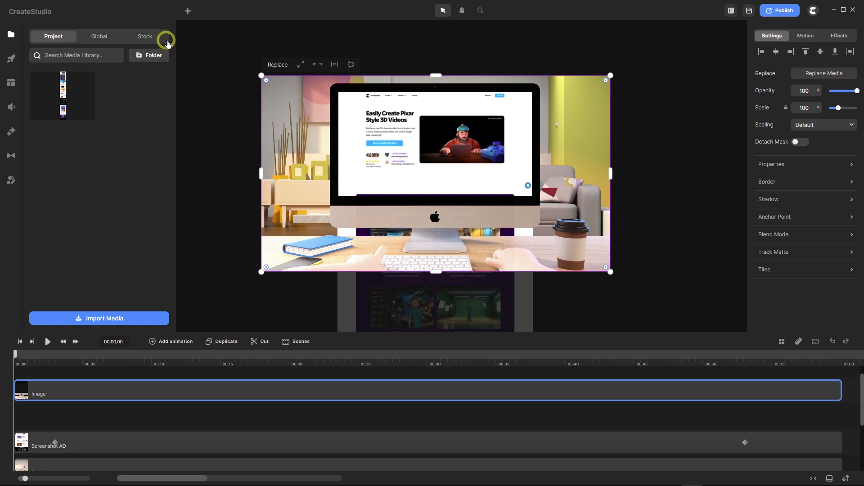
pyautogui.click(187, 10)
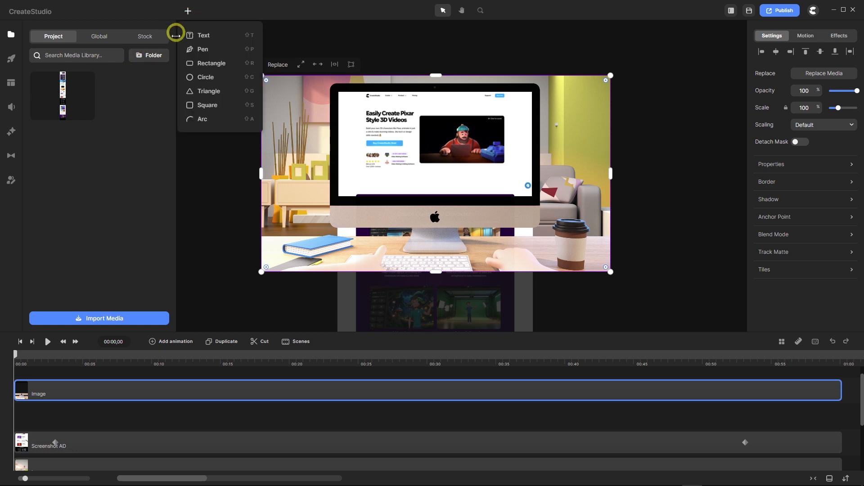
pyautogui.click(202, 64)
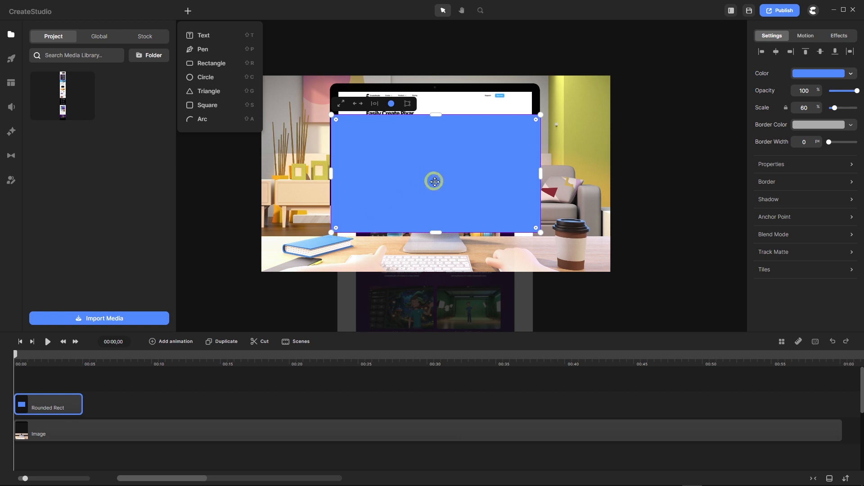
# Place the rectangle over the iMac screen and scale it from its center to 57% so its edges fall within the black bezel.
pyautogui.moveTo(435, 180); pyautogui.dragTo(434, 180)
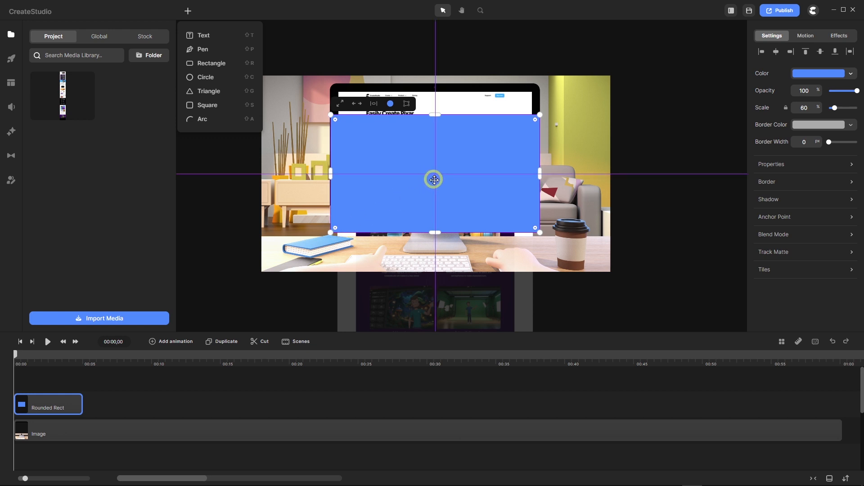
pyautogui.moveTo(434, 180); pyautogui.dragTo(413, 145)
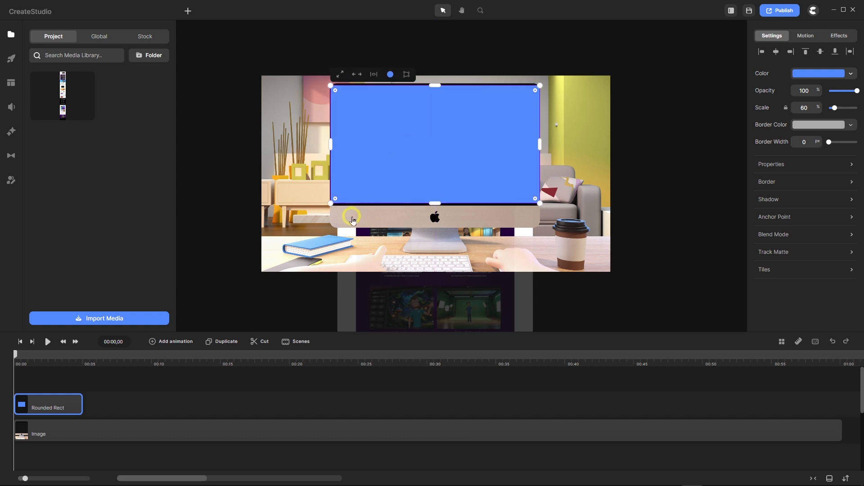
pyautogui.press('alt')
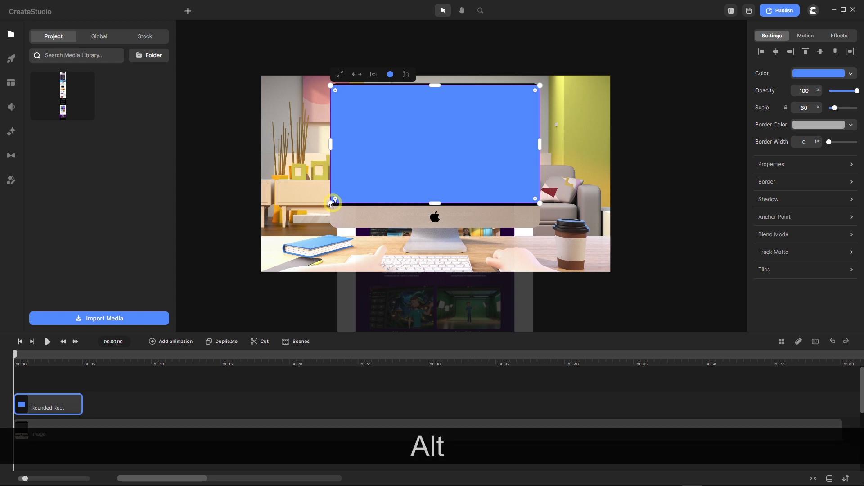
pyautogui.moveTo(332, 202); pyautogui.dragTo(336, 201)
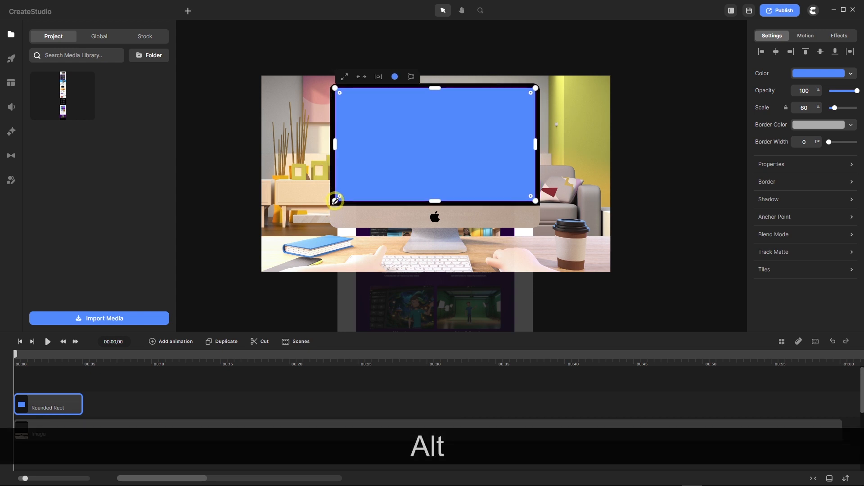
pyautogui.moveTo(335, 201); pyautogui.dragTo(335, 200)
# Move the Rounded Rect clip between the iMac image and the screenshot tracks, and extend it to the end of the other clips.
pyautogui.scroll(-3, 211, 401)
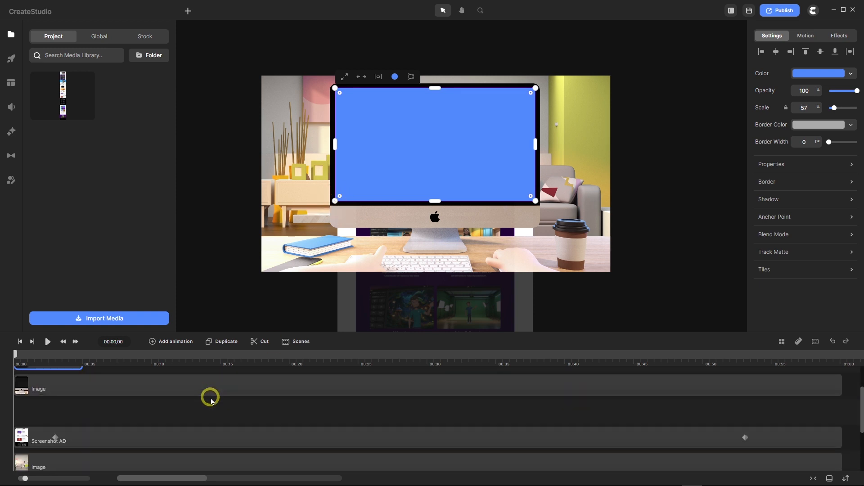
pyautogui.scroll(2, 211, 400)
pyautogui.moveTo(50, 387); pyautogui.dragTo(30, 446)
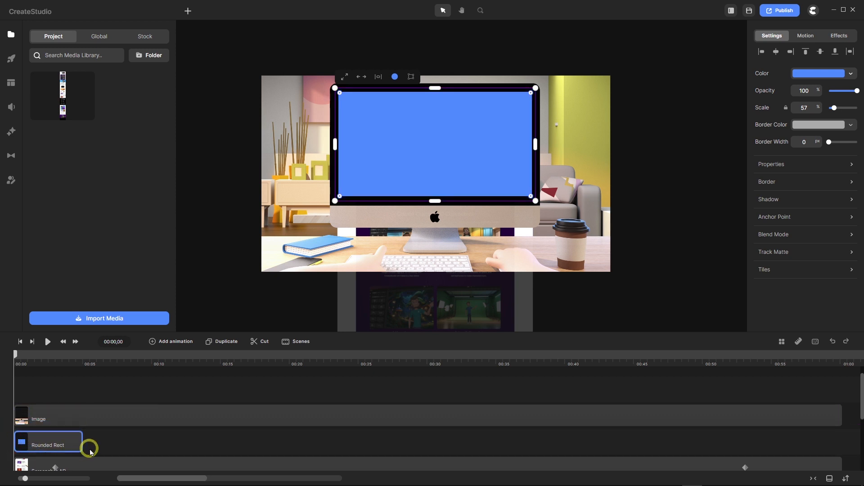
pyautogui.moveTo(79, 444); pyautogui.dragTo(837, 432)
# Shift the Rounded Rect clip off the timeline start to expose the screenshot underneath, and move it back to 00:00.
pyautogui.scroll(-1, 88, 419)
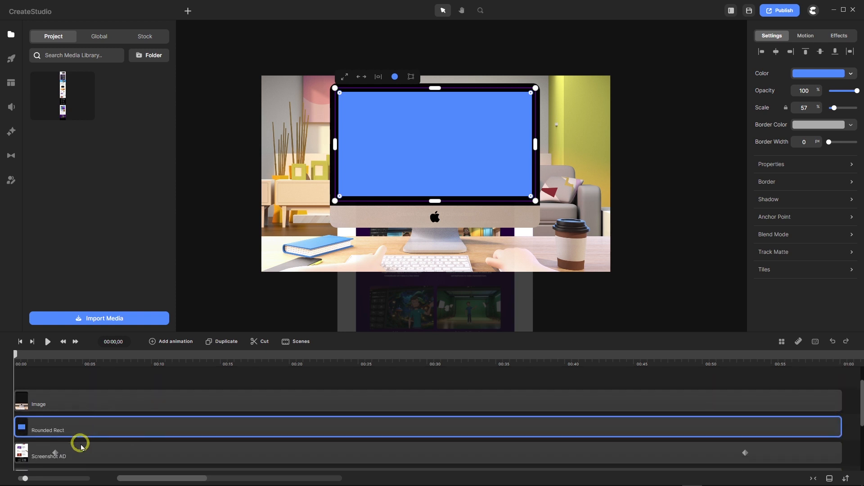
pyautogui.click(822, 453)
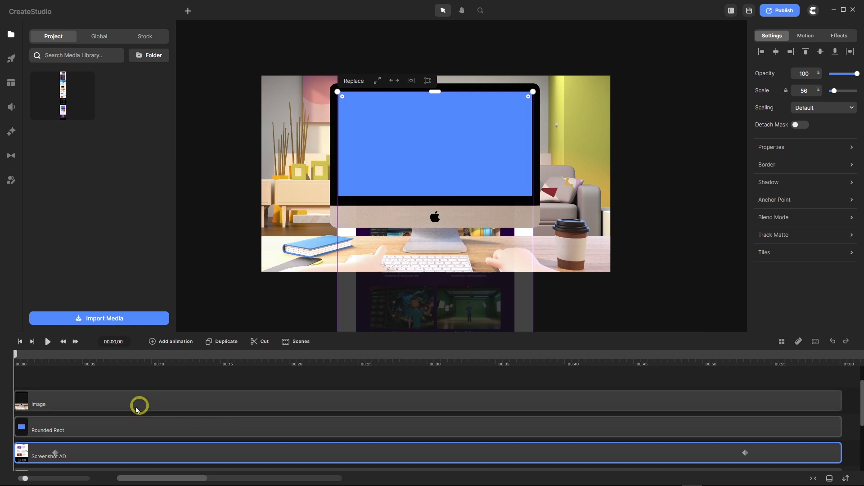
pyautogui.moveTo(115, 427); pyautogui.dragTo(122, 428)
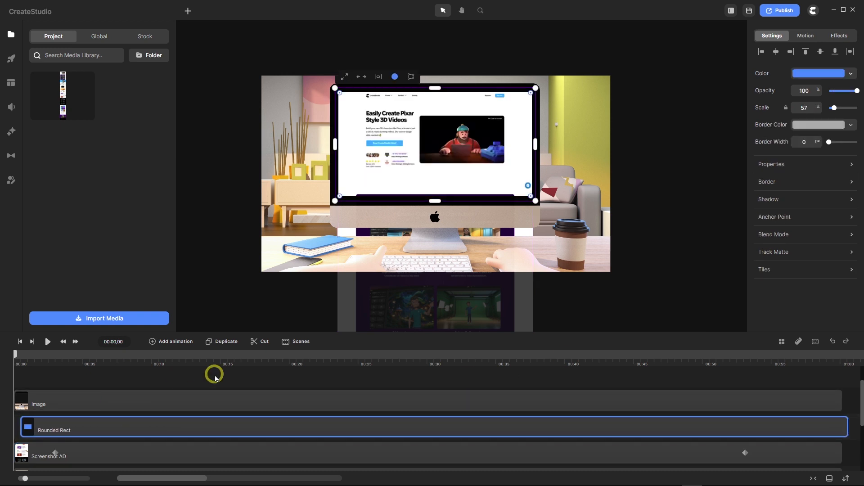
pyautogui.scroll(3, 402, 125)
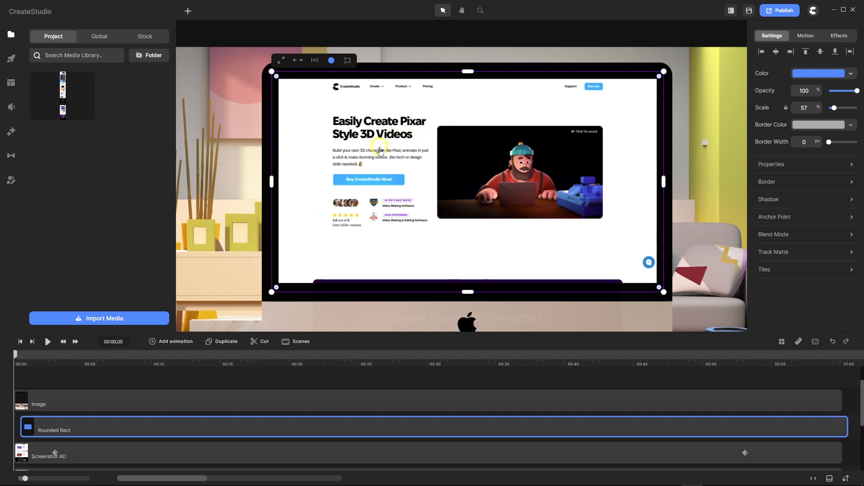
pyautogui.moveTo(189, 430); pyautogui.dragTo(159, 424)
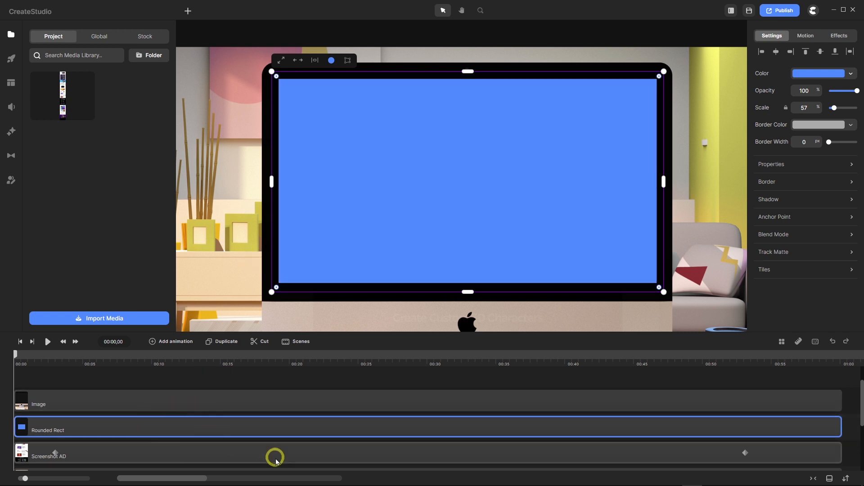
# Apply a track matte to the Screenshot AD clip with Rounded Rect as the mask and Alpha as the type.
pyautogui.click(804, 453)
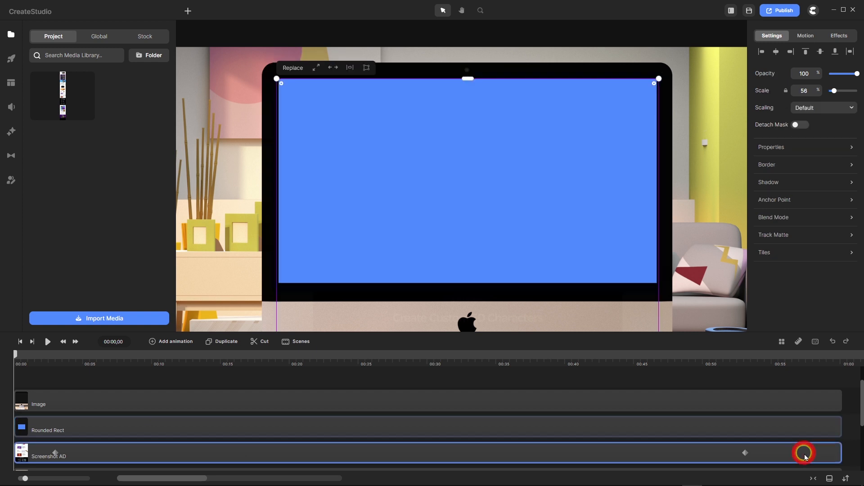
pyautogui.click(851, 234)
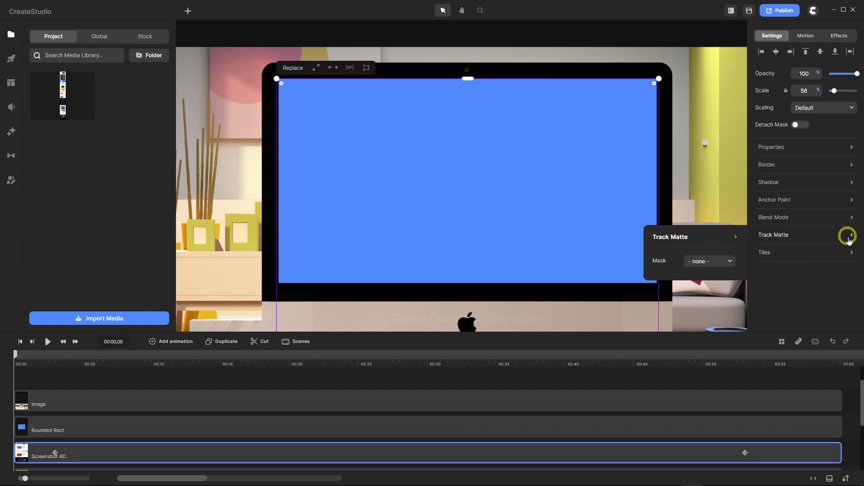
pyautogui.click(730, 271)
pyautogui.click(712, 308)
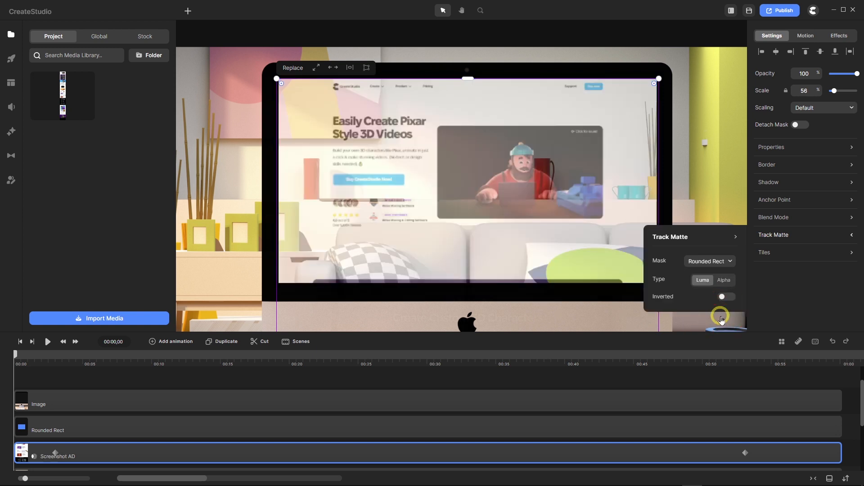
pyautogui.click(726, 280)
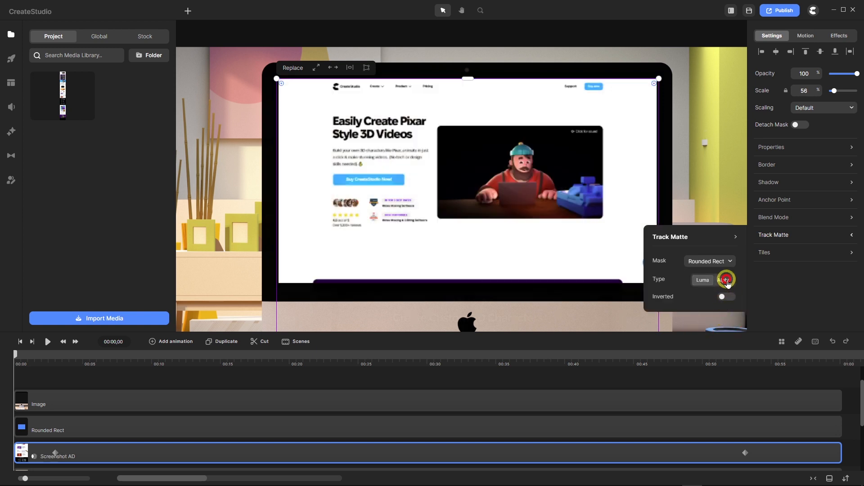
# Inspect the masked screenshot's headline text up close for sharpness, and return to the scene view.
pyautogui.click(545, 238)
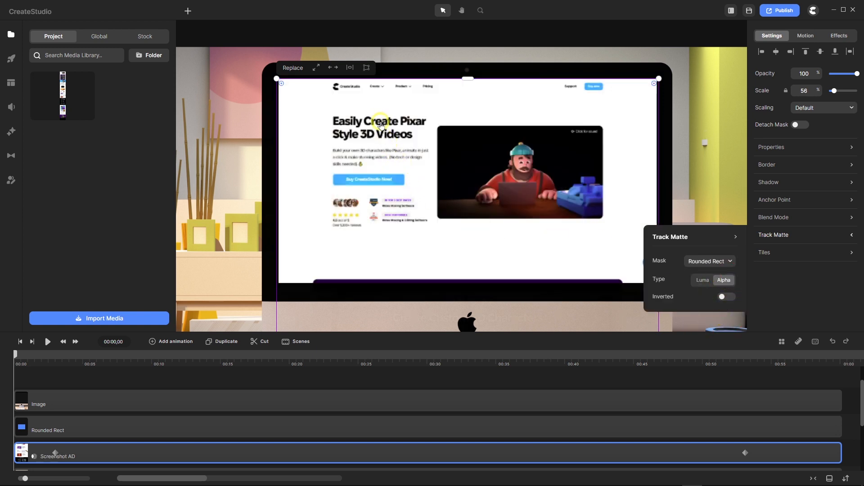
pyautogui.scroll(10, 381, 122)
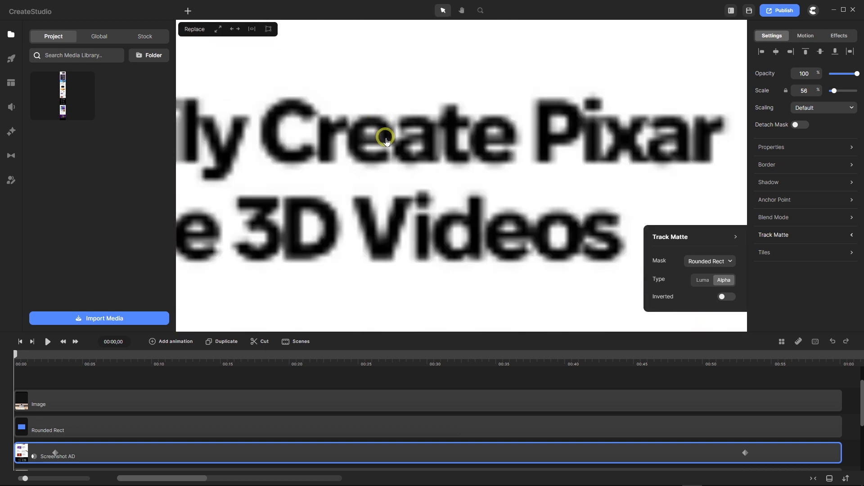
pyautogui.scroll(-7, 387, 141)
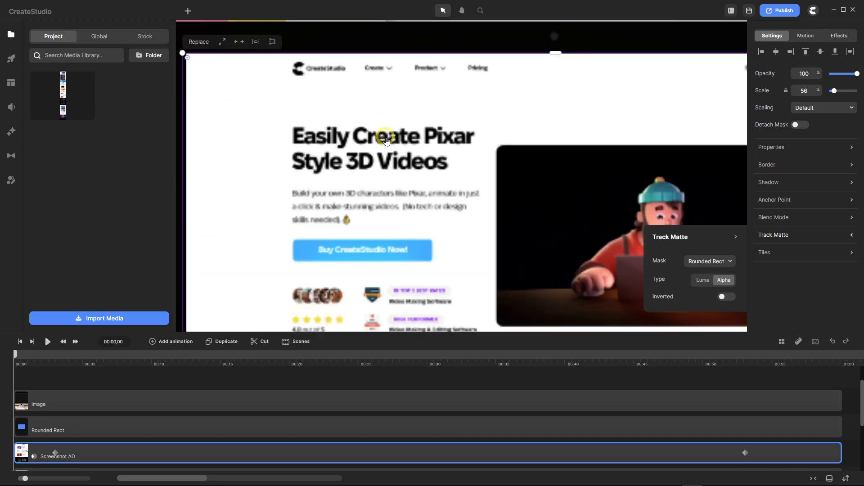
pyautogui.click(446, 382)
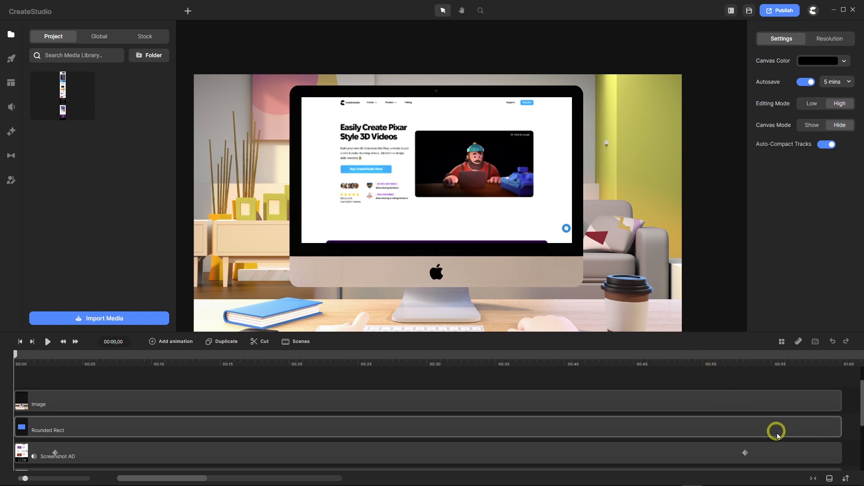
# Remove the track matte from the Screenshot AD clip by setting its mask to none.
pyautogui.click(807, 455)
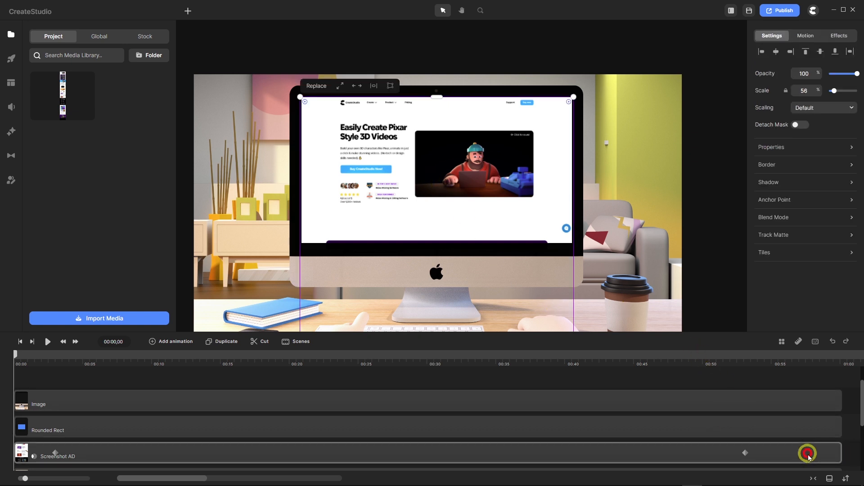
pyautogui.click(853, 235)
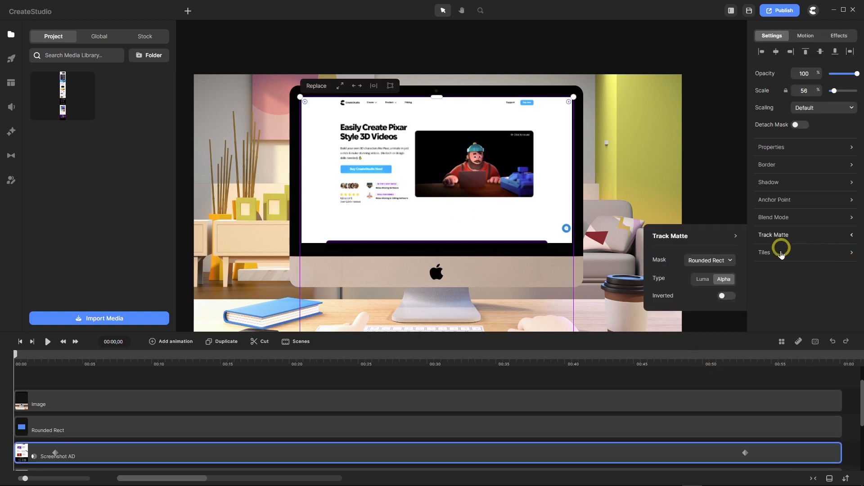
pyautogui.click(729, 260)
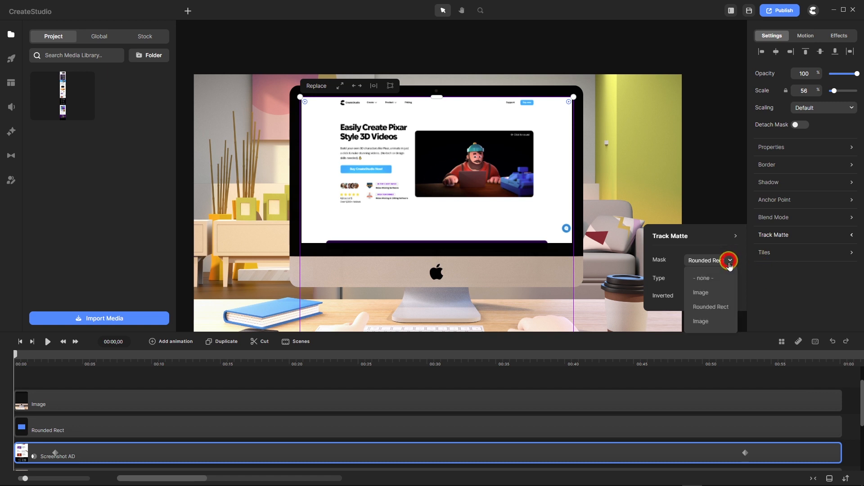
pyautogui.click(707, 278)
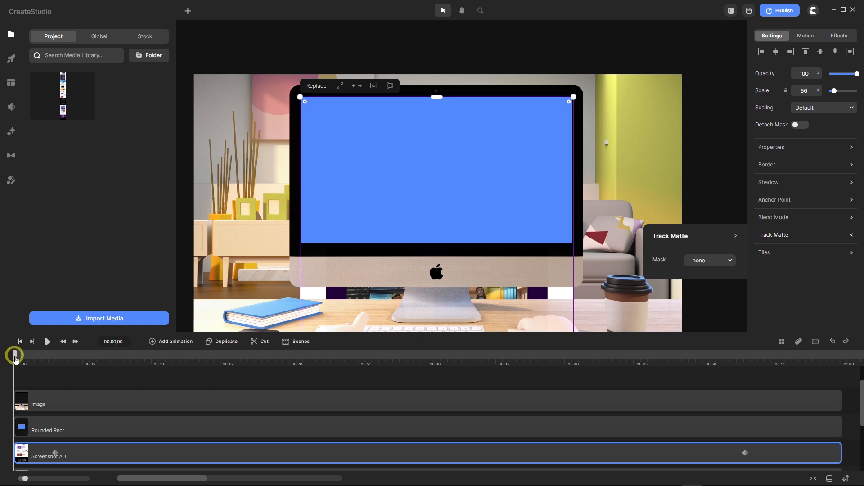
# Try to mask the Screenshot AD clip directly with Rounded Rect, and undo that mask.
pyautogui.moveTo(16, 357); pyautogui.dragTo(32, 359)
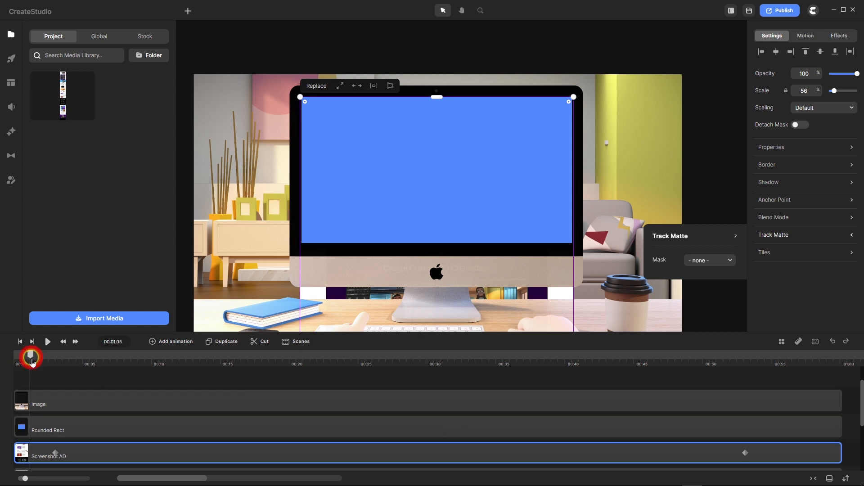
pyautogui.click(62, 382)
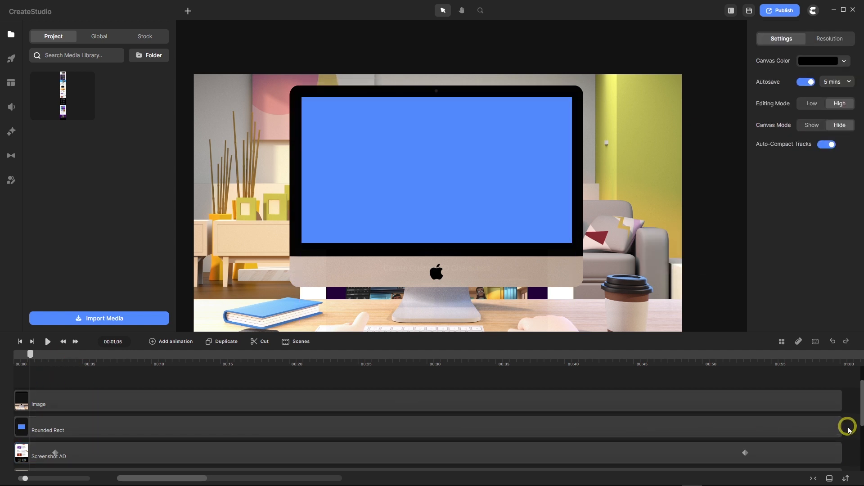
pyautogui.moveTo(850, 424); pyautogui.dragTo(808, 455)
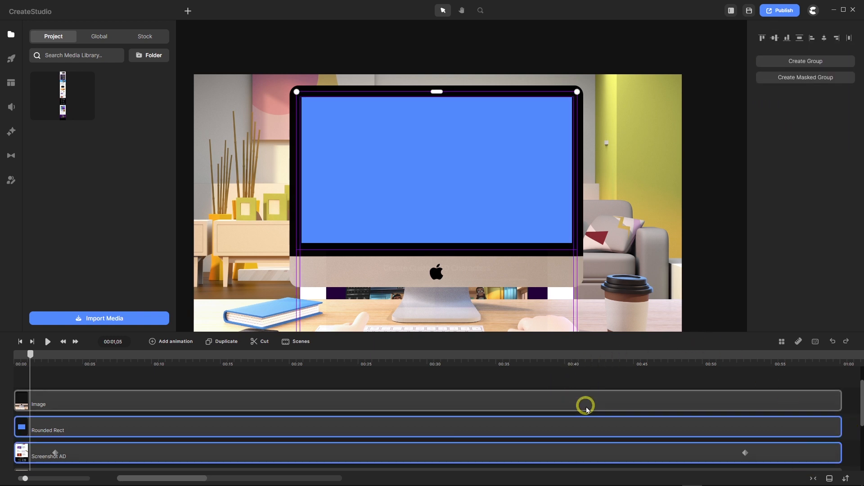
pyautogui.rightClick(435, 427)
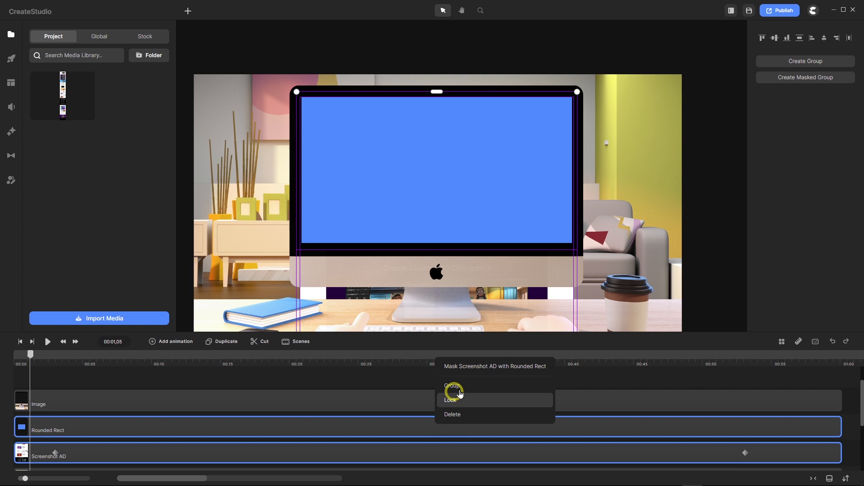
pyautogui.click(525, 372)
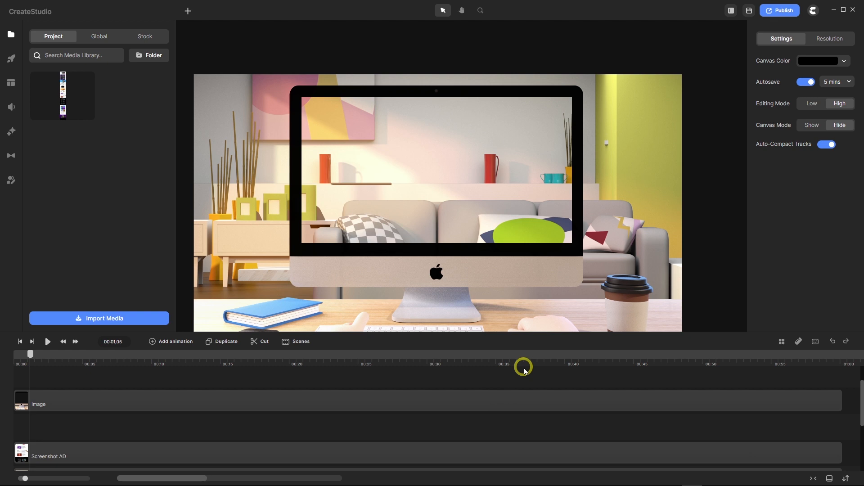
pyautogui.click(832, 342)
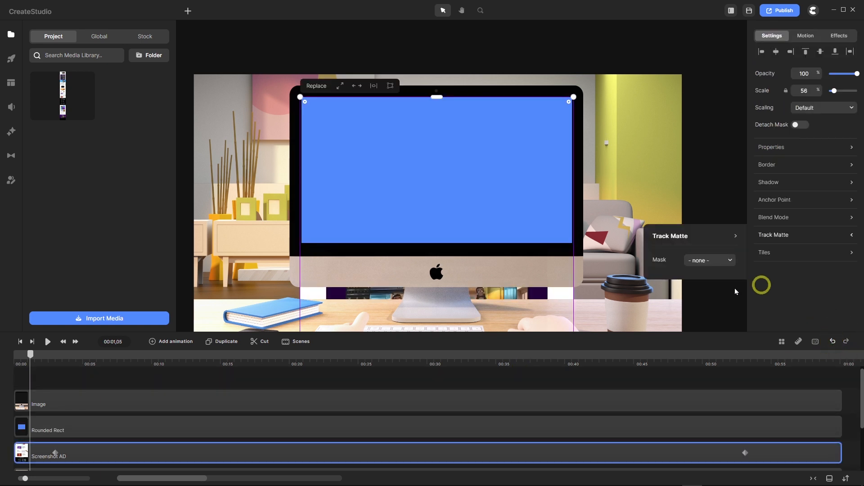
# Put the Screenshot AD clip into its own group and rename the group Screenshot.
pyautogui.scroll(-1, 225, 381)
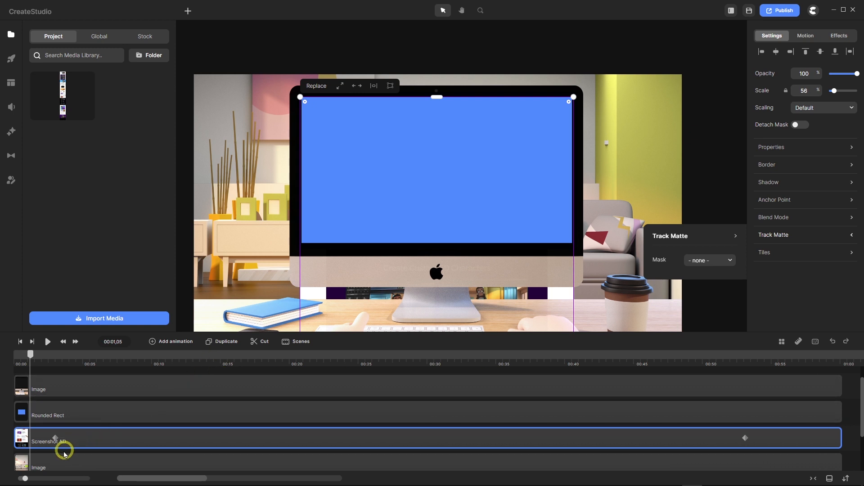
pyautogui.rightClick(38, 441)
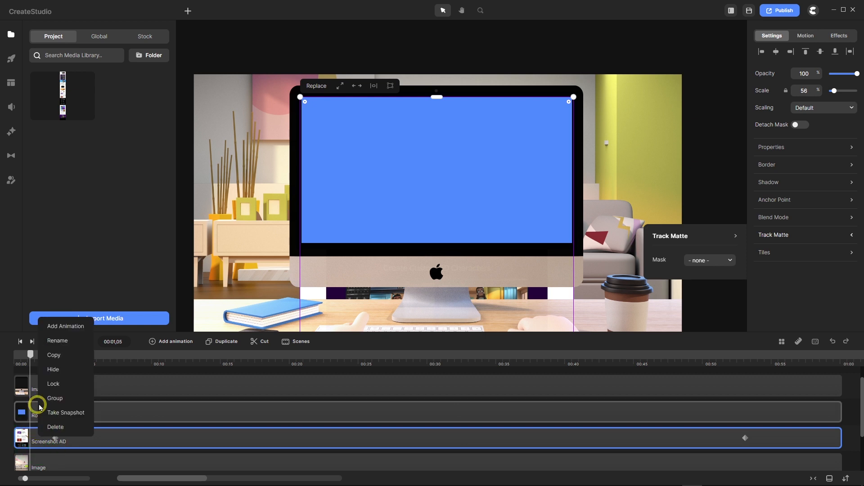
pyautogui.click(70, 398)
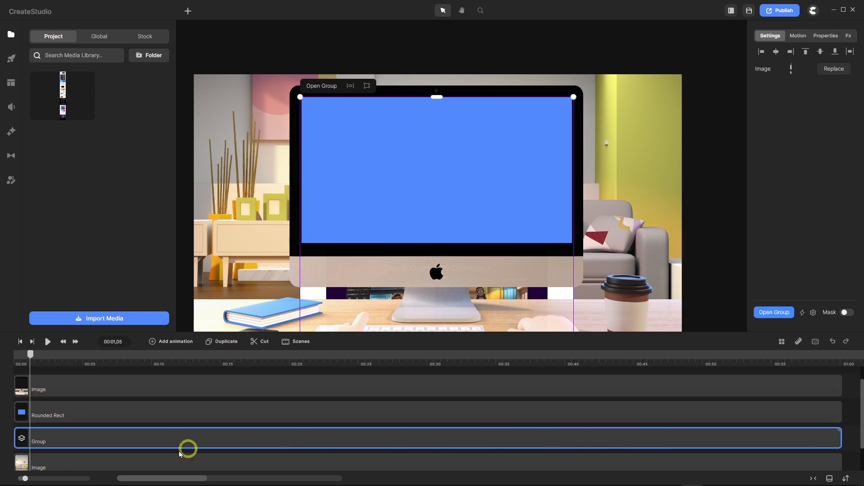
pyautogui.rightClick(36, 440)
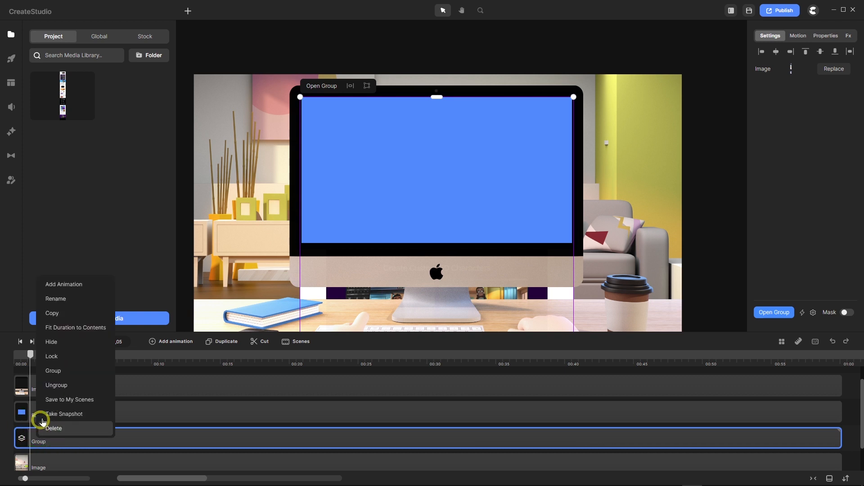
pyautogui.click(71, 302)
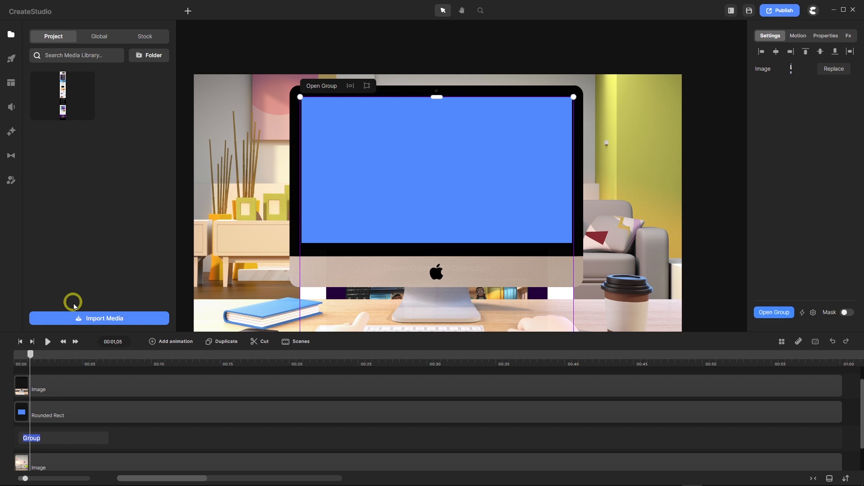
pyautogui.write('Screen')
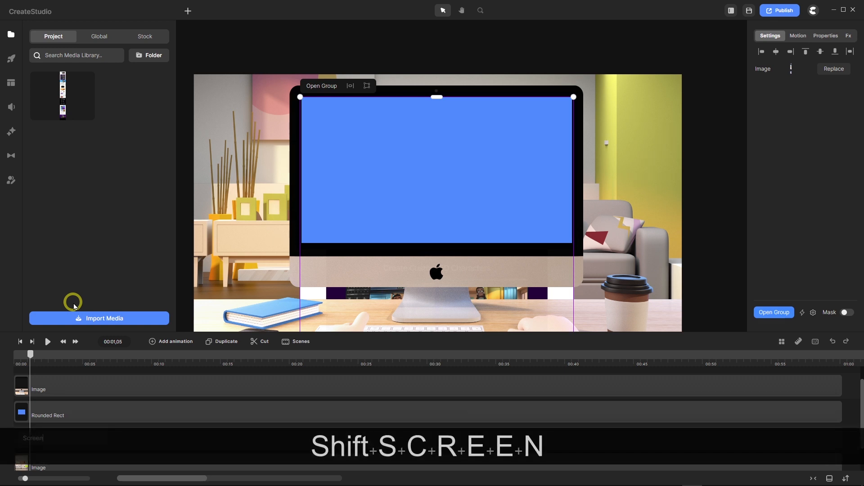
pyautogui.write('shot')
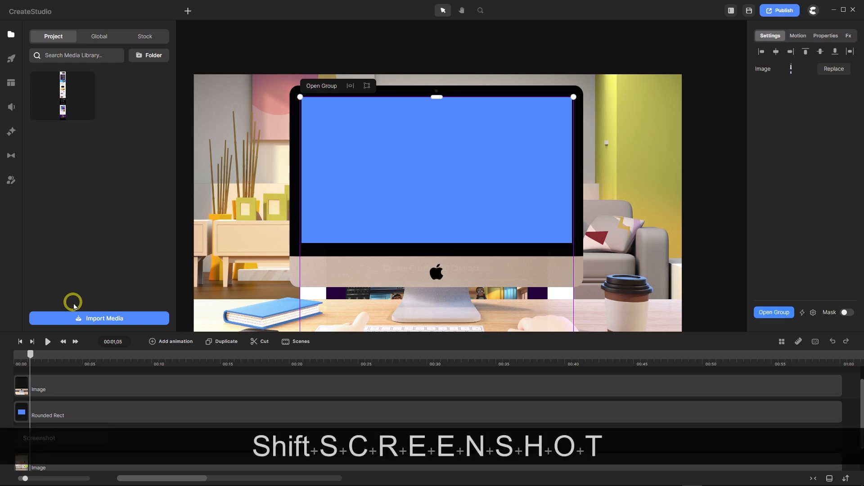
pyautogui.press('Return')
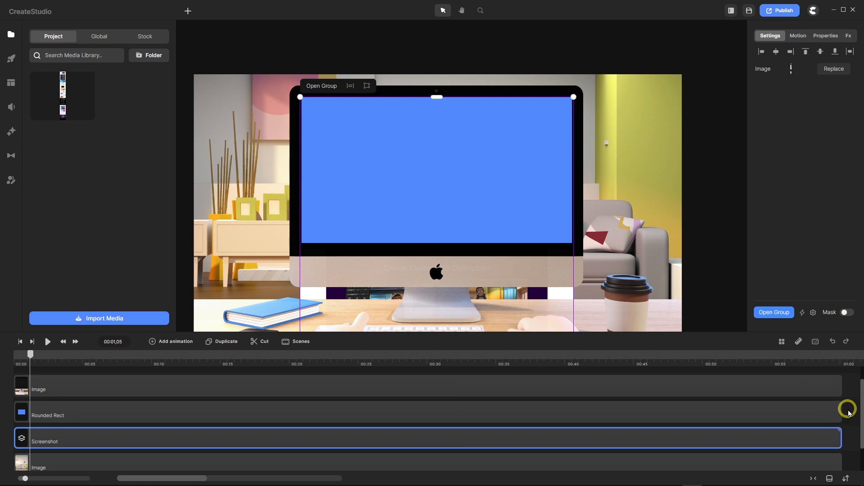
# Mask the Screenshot group with Rounded Rect and scrub the timeline to check the scrolling inside the iMac screen.
pyautogui.moveTo(847, 411); pyautogui.dragTo(793, 441)
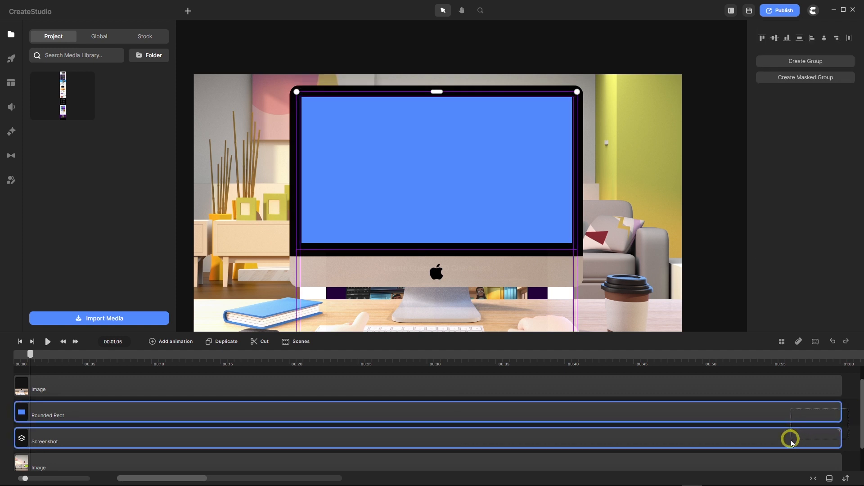
pyautogui.rightClick(371, 413)
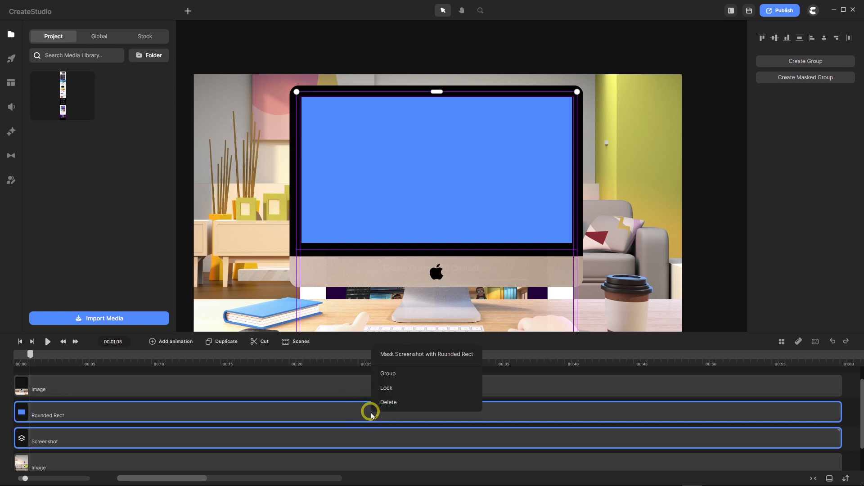
pyautogui.click(412, 358)
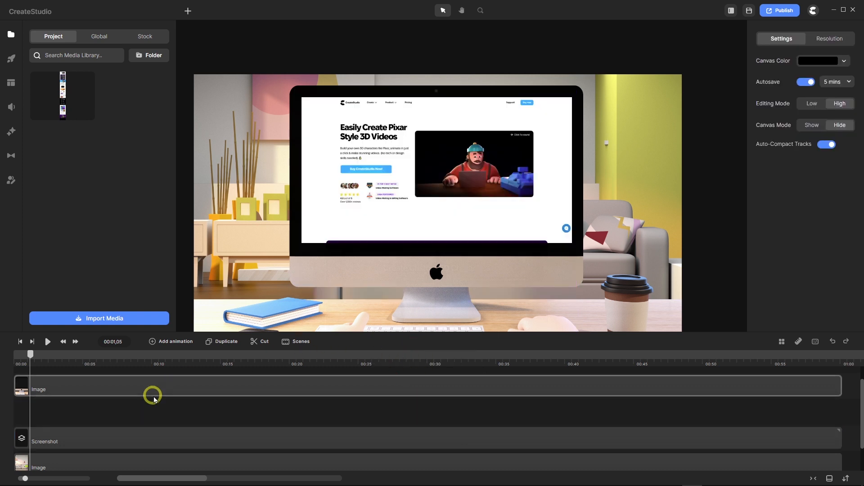
pyautogui.moveTo(32, 356); pyautogui.dragTo(165, 365)
pyautogui.moveTo(94, 367)
pyautogui.mouseDown()
pyautogui.moveTo(53, 366)
pyautogui.moveTo(99, 368)
pyautogui.mouseUp()
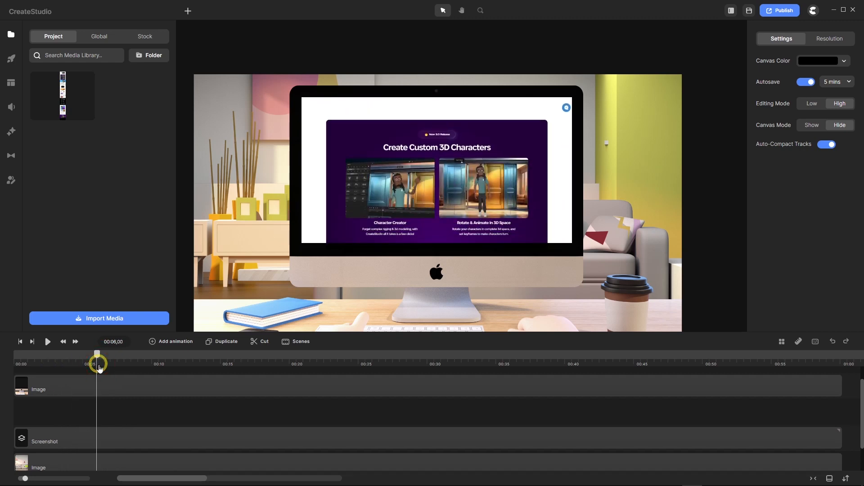
# Open the Screenshot group, scrub through its contents near the start, and return to the main timeline.
pyautogui.click(72, 441)
pyautogui.click(74, 443)
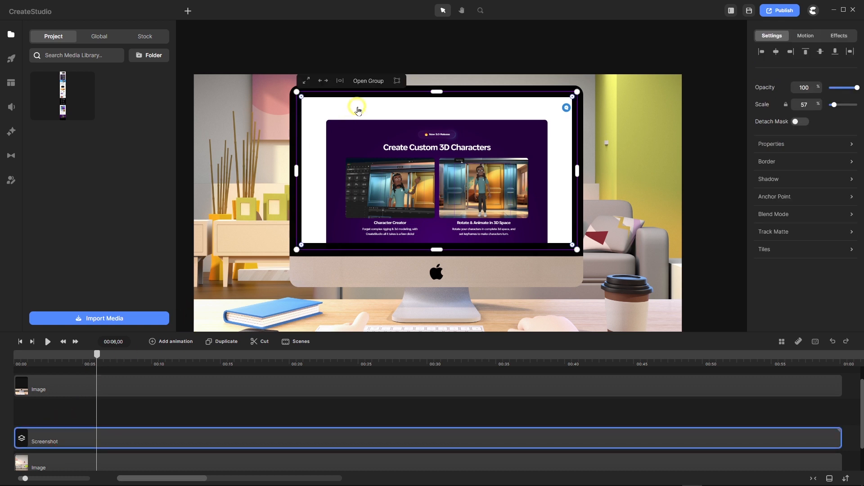
pyautogui.click(368, 81)
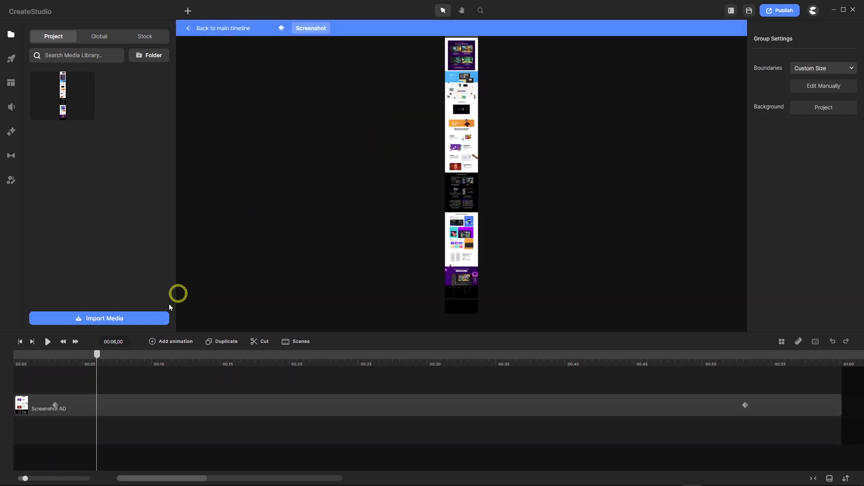
pyautogui.moveTo(97, 354); pyautogui.dragTo(35, 370)
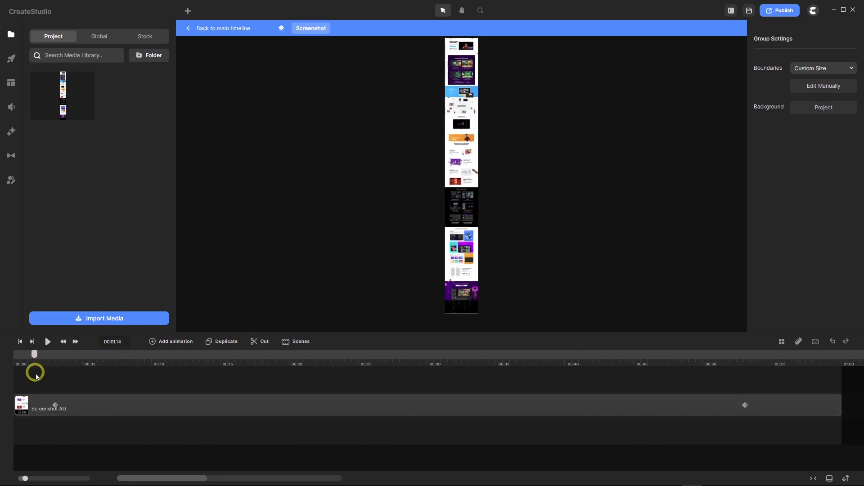
pyautogui.click(225, 29)
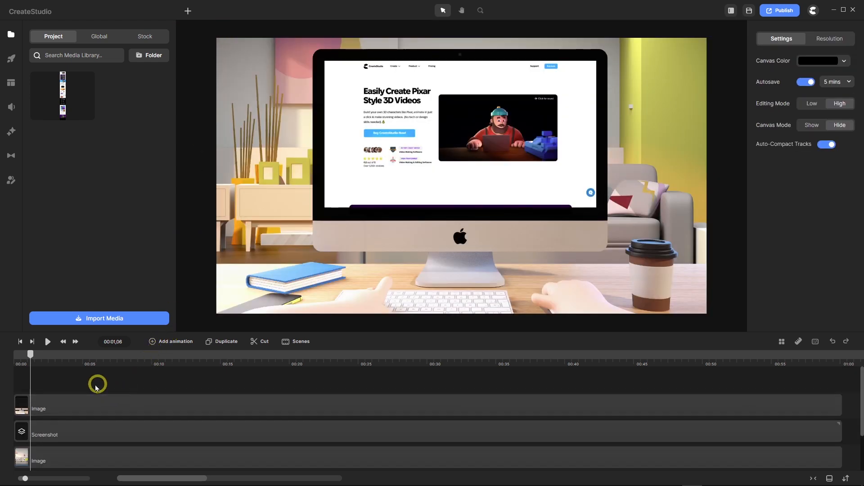
# Play the masked scroll animation from 00:00, and scrub ahead to about 00:54 to check its end.
pyautogui.moveTo(31, 357); pyautogui.dragTo(15, 360)
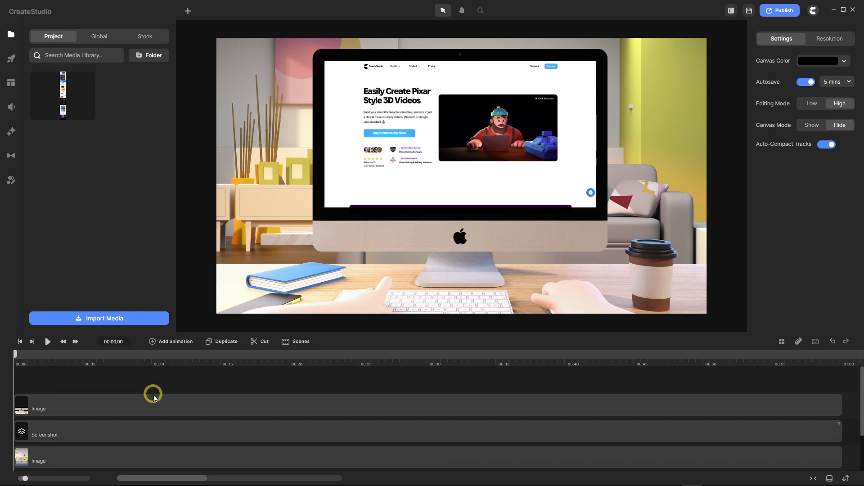
pyautogui.click(48, 343)
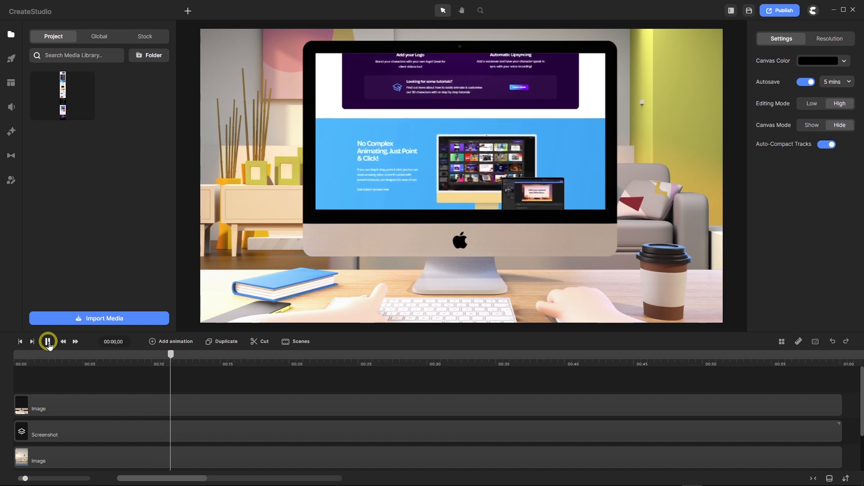
pyautogui.click(48, 342)
pyautogui.moveTo(177, 357); pyautogui.dragTo(770, 413)
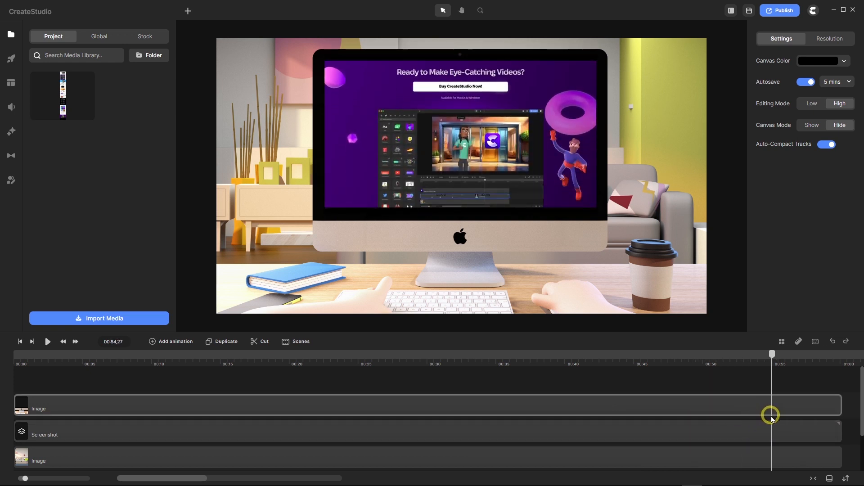
# Select all clips on the main timeline and combine them into one group.
pyautogui.click(536, 417)
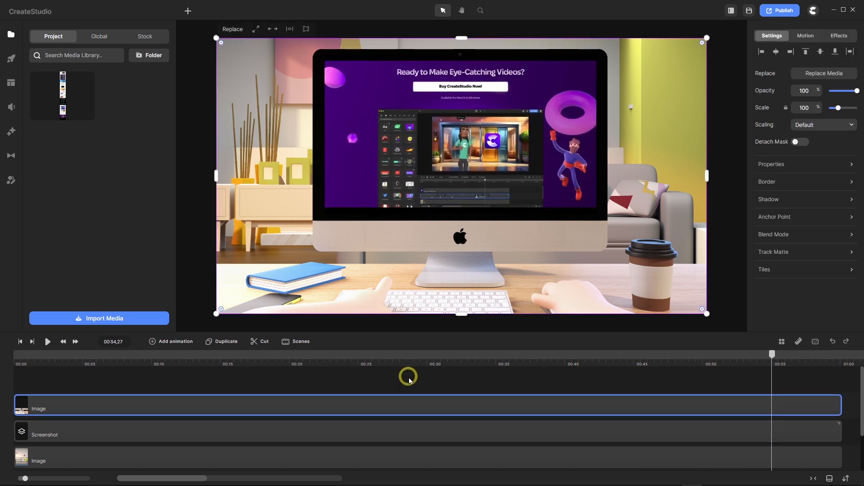
pyautogui.scroll(-1, 409, 380)
pyautogui.moveTo(408, 484)
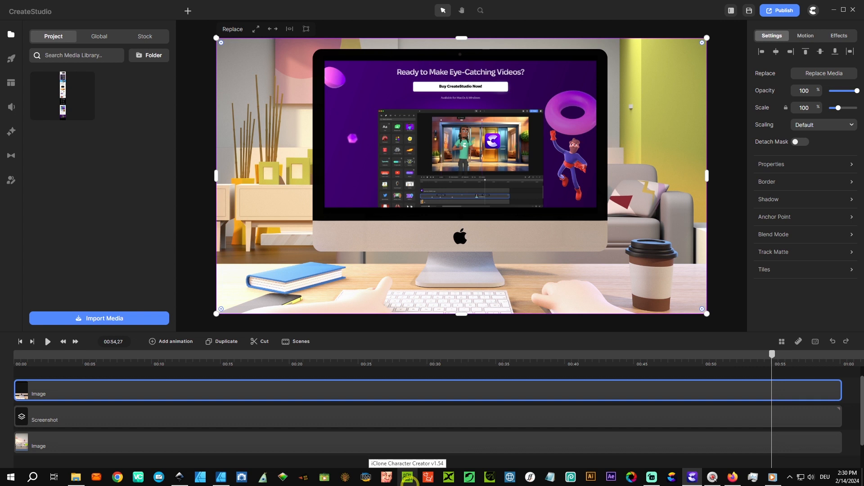
pyautogui.hotkey('ctrl', 'a')
pyautogui.press('ctrl')
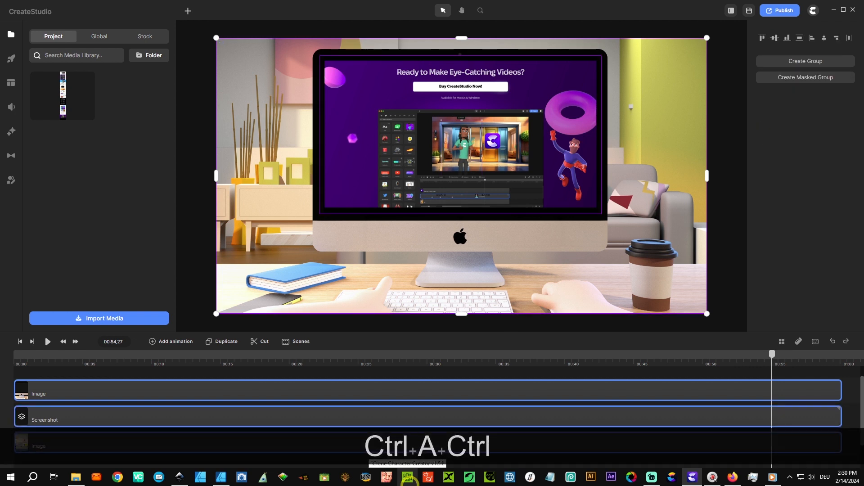
pyautogui.hotkey('ctrl', 'g')
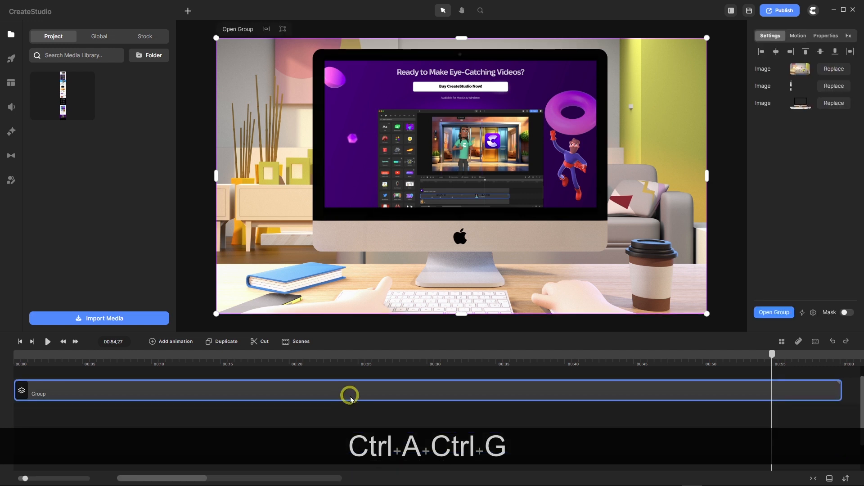
# Rename the group containing the whole scene as Website Showcase.
pyautogui.rightClick(39, 395)
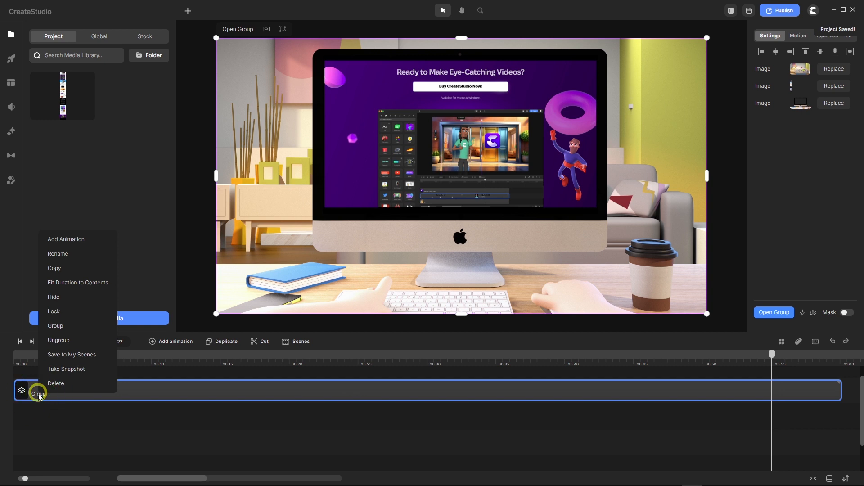
pyautogui.click(79, 255)
pyautogui.write('W')
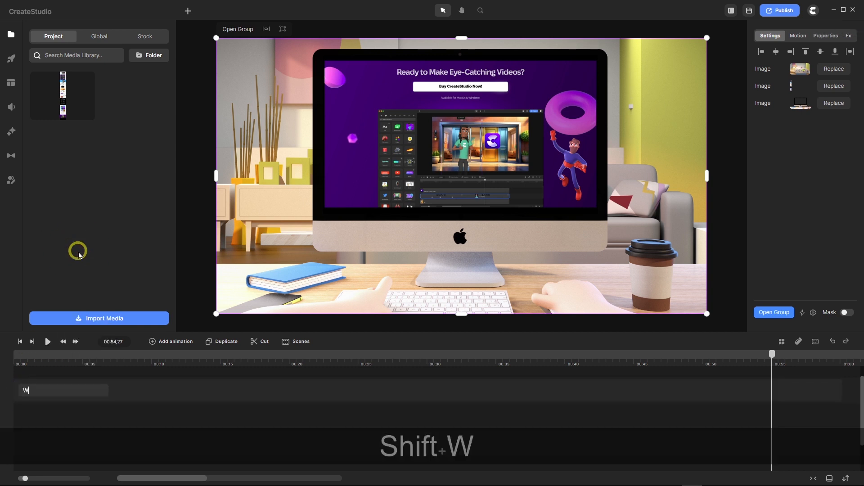
pyautogui.write('ebsi')
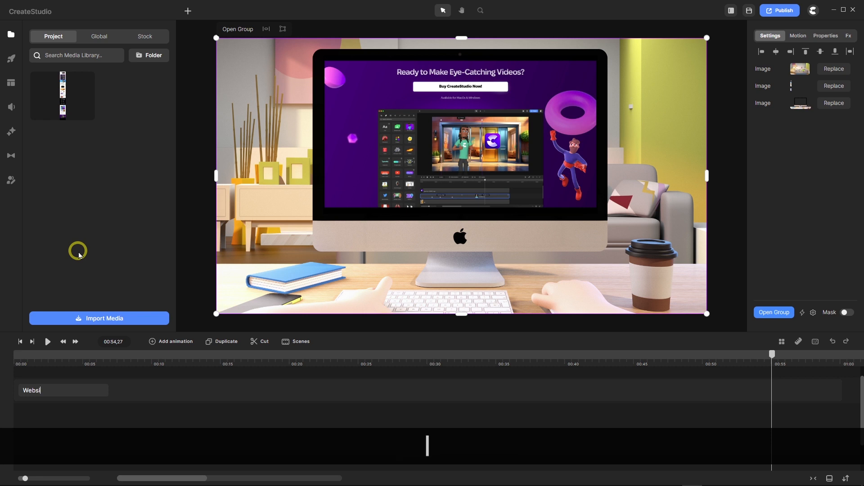
pyautogui.write('te Sh')
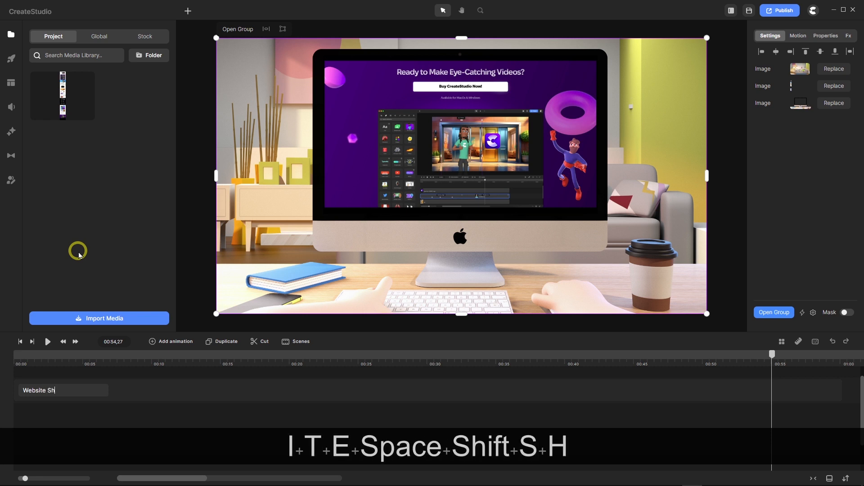
pyautogui.write('owcas')
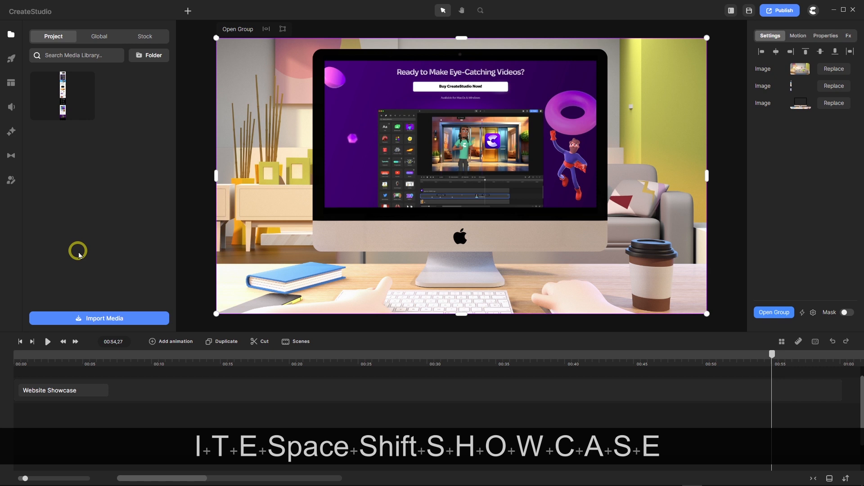
pyautogui.write('e')
pyautogui.press('Return')
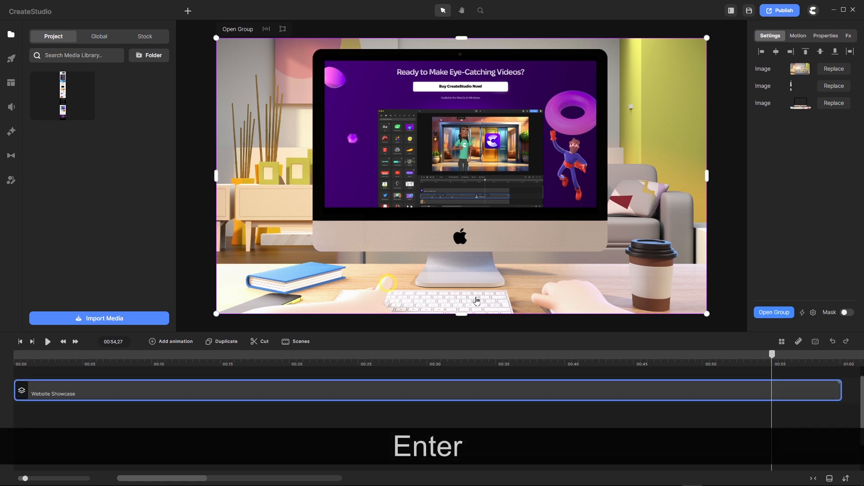
# Move the website screenshot image above the room background image in the Website Showcase group's Easy Edit Properties.
pyautogui.click(814, 313)
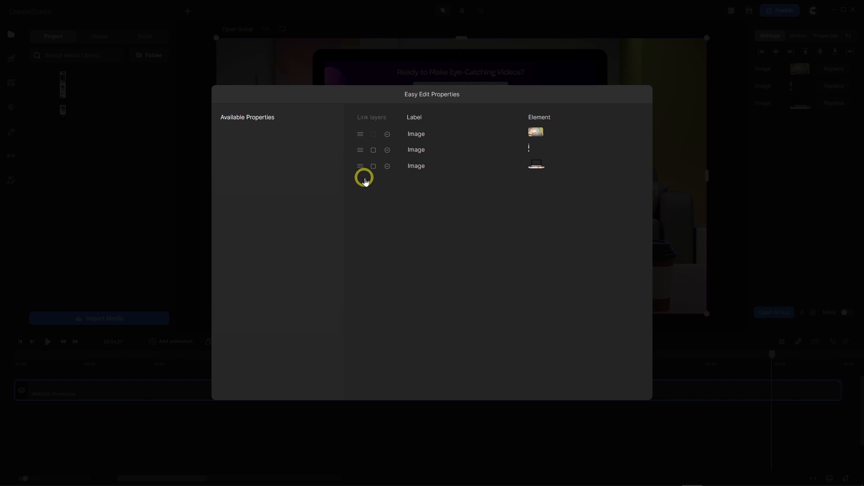
pyautogui.moveTo(359, 149); pyautogui.dragTo(364, 131)
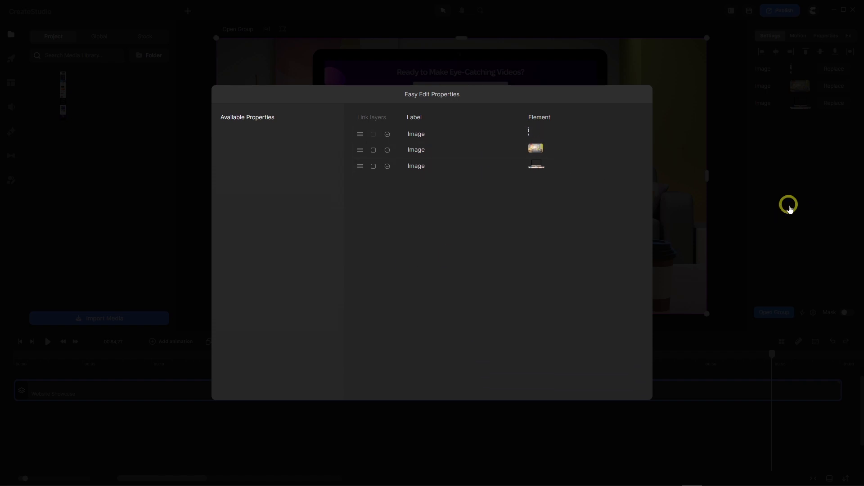
pyautogui.click(790, 208)
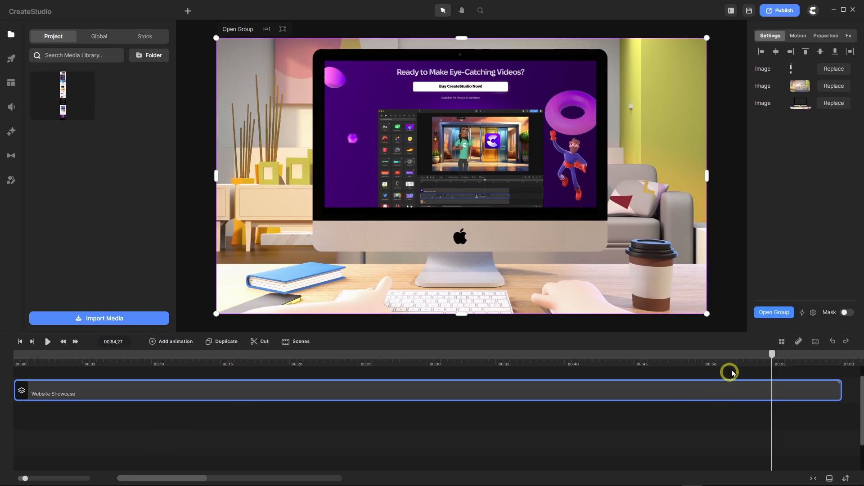
# Save the Website Showcase group to My Scenes, and scrub the timeline back to about 00:19.
pyautogui.moveTo(771, 354); pyautogui.dragTo(759, 394)
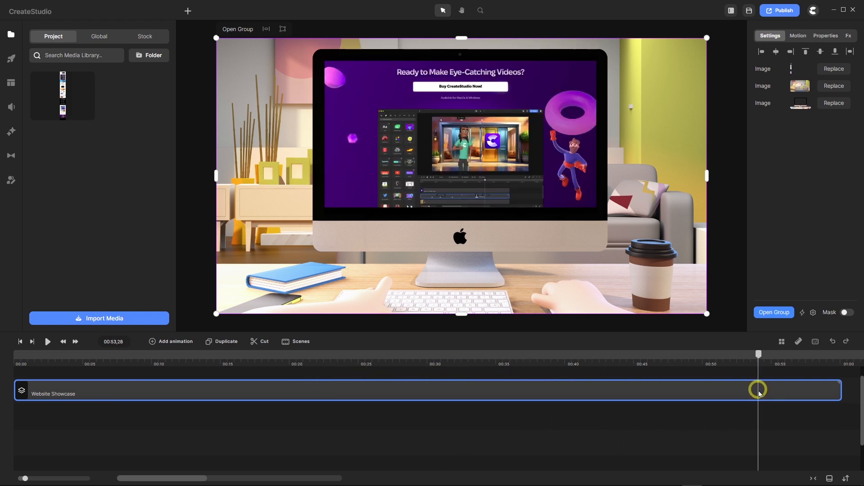
pyautogui.rightClick(706, 391)
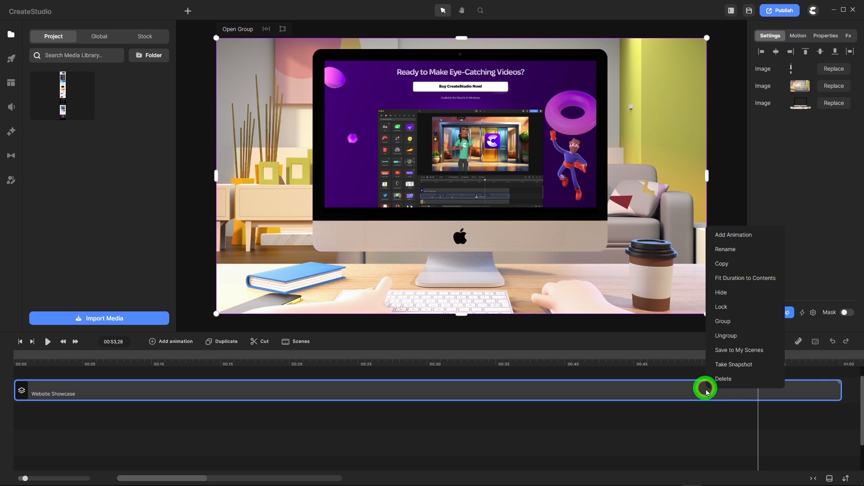
pyautogui.click(729, 351)
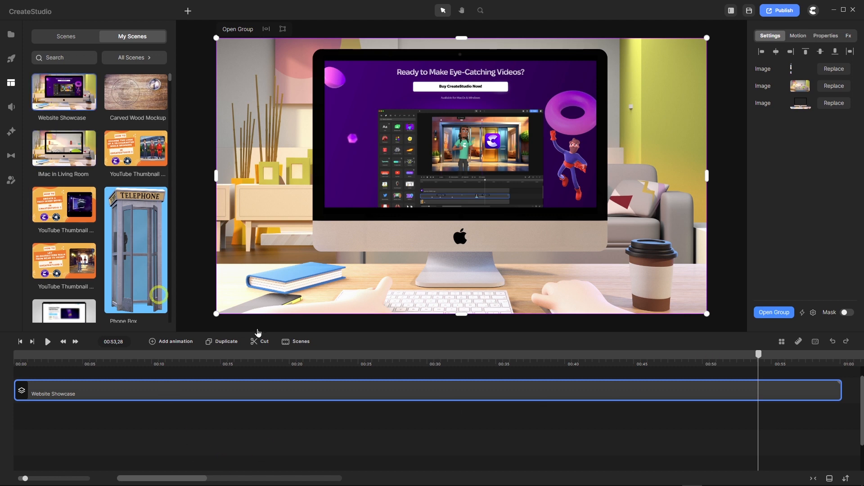
pyautogui.moveTo(761, 355); pyautogui.dragTo(286, 367)
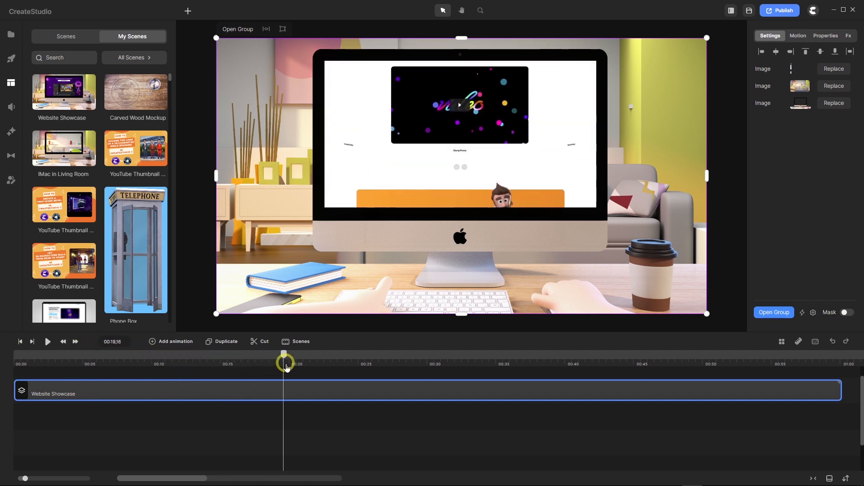